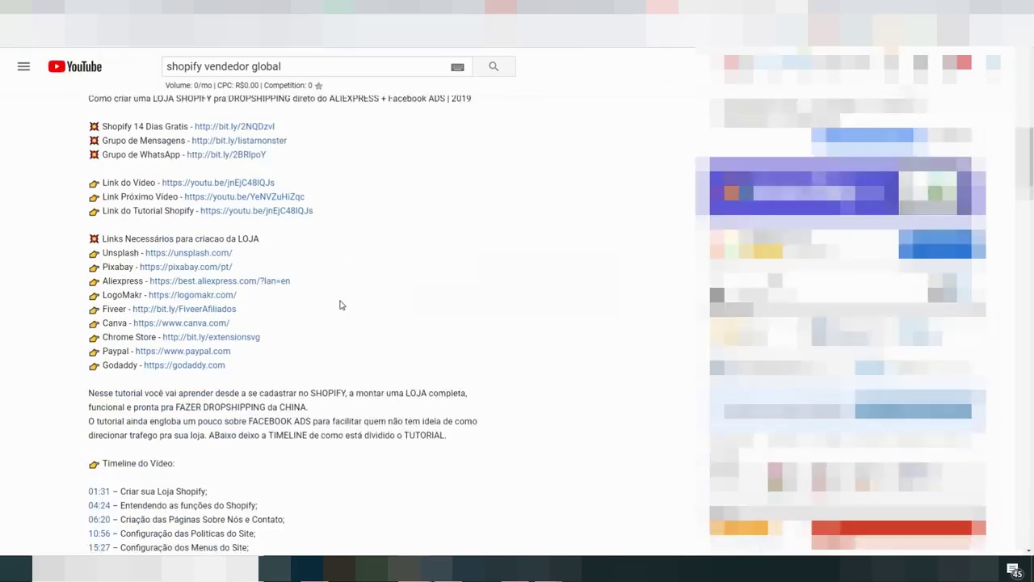
Examine the timeline of chapters in the Shopify dropshipping tutorial video's description.
left_click_drag(117, 181, 176, 181)
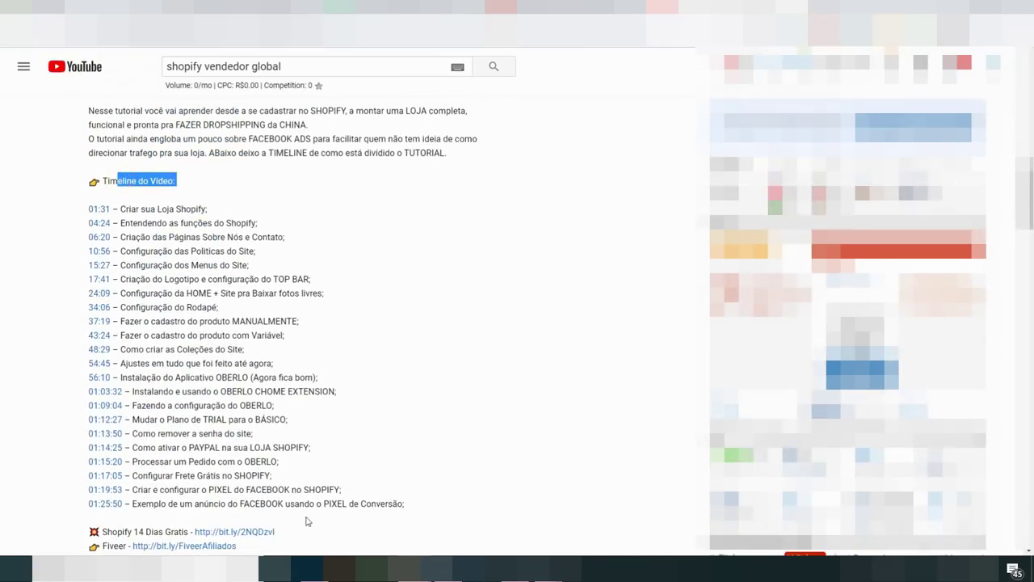
left_click_drag(412, 509, 68, 212)
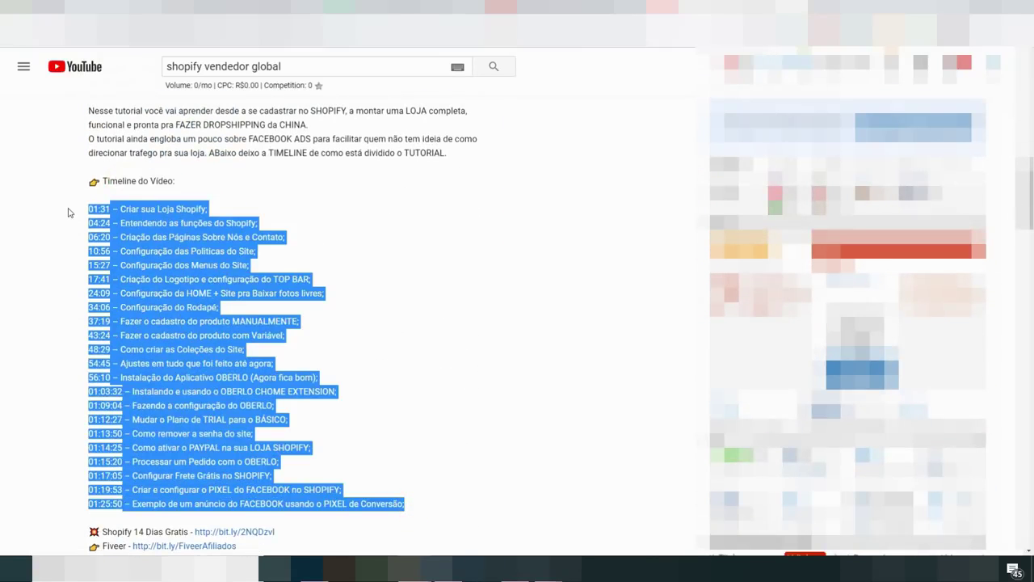
left_click(373, 337)
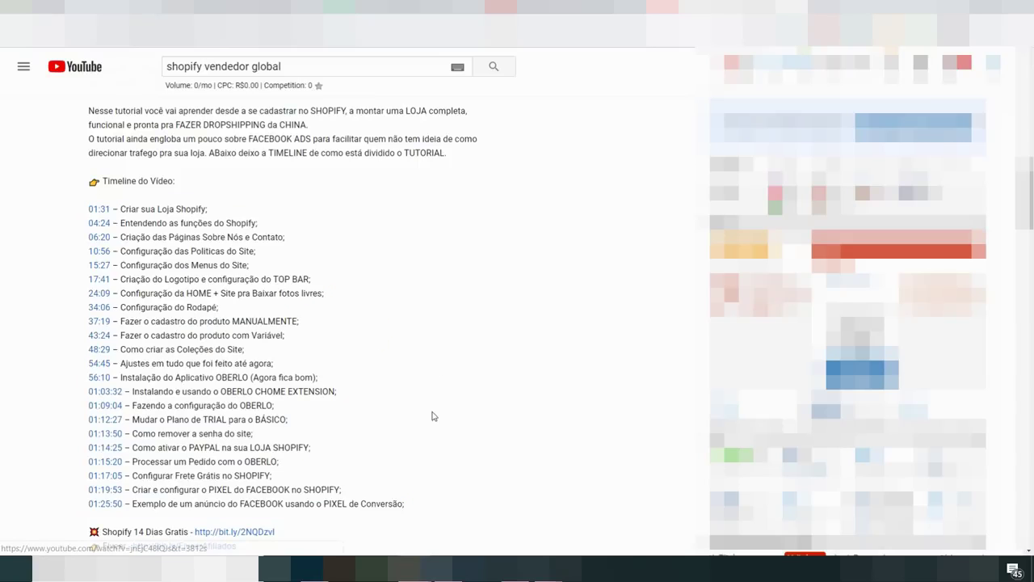
scroll(434, 416, "up", 3)
scroll(434, 417, "up", 8)
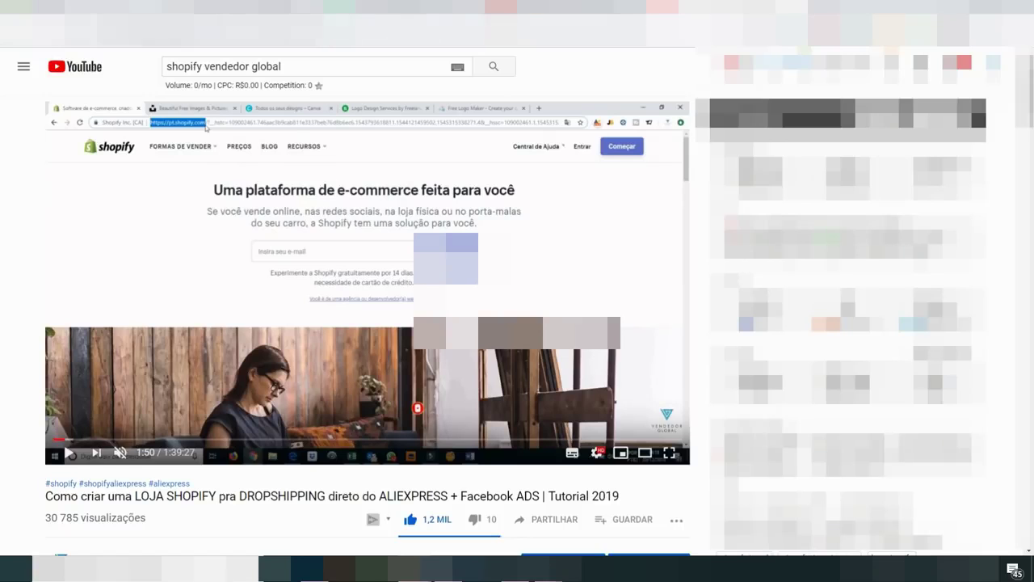
Switch to the Things4U Shopify admin, visit the Shopify App Store and search it for "printful".
left_click(81, 7)
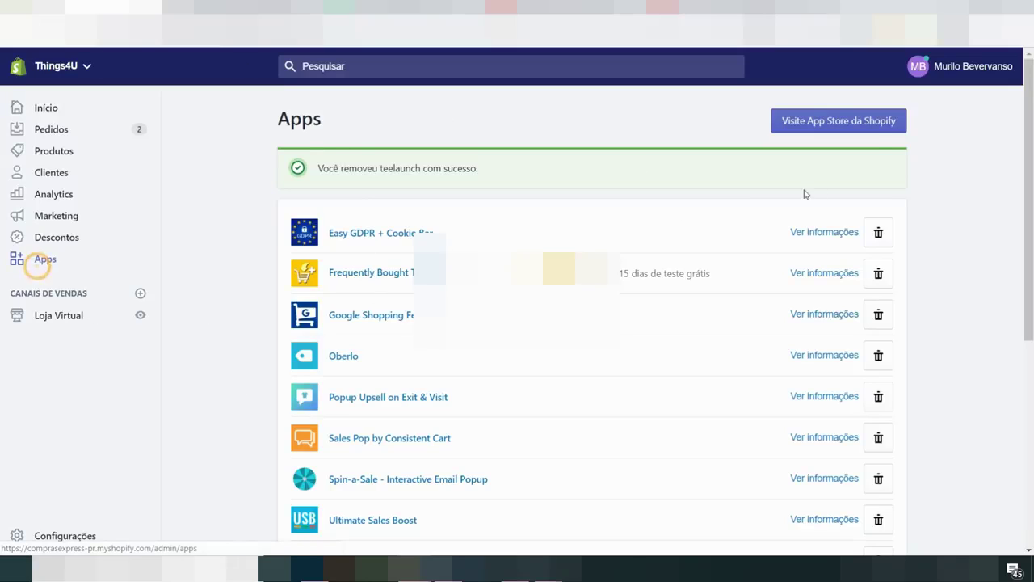
left_click(799, 126)
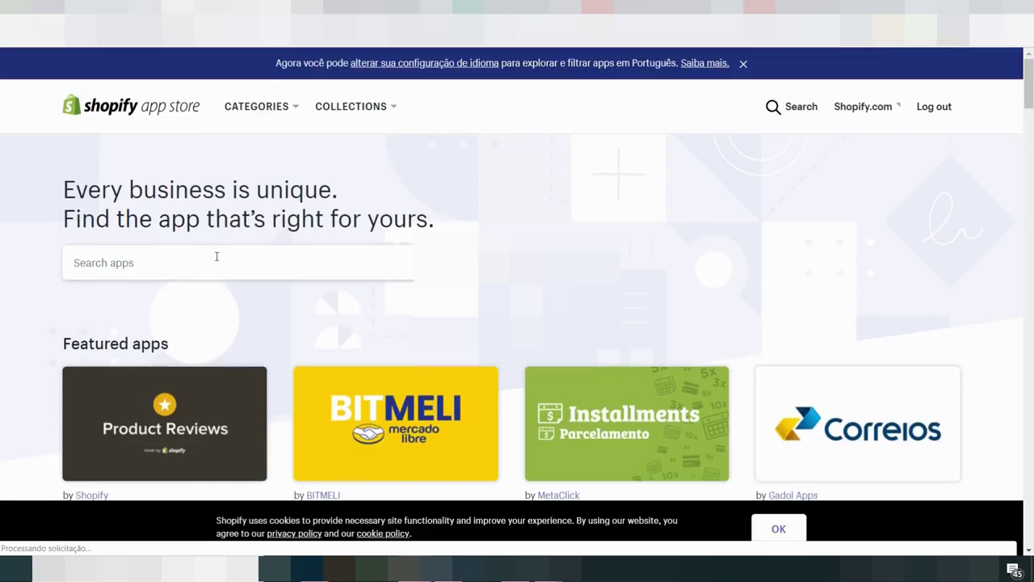
left_click(214, 259)
type("printful")
key("Return")
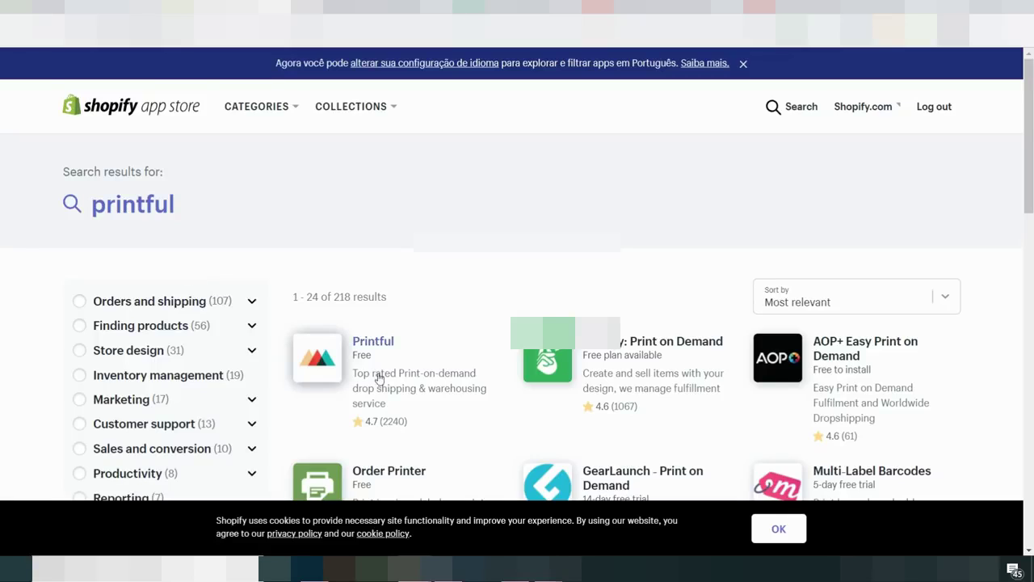
Install the Printful app on the Things4U store and connect it to the existing Printful account.
left_click(377, 344)
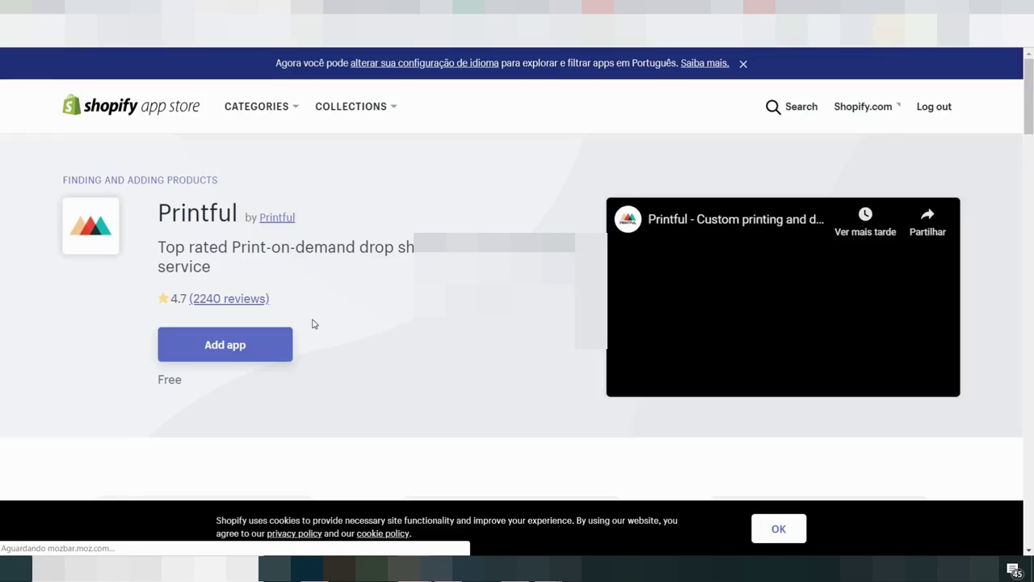
left_click(215, 348)
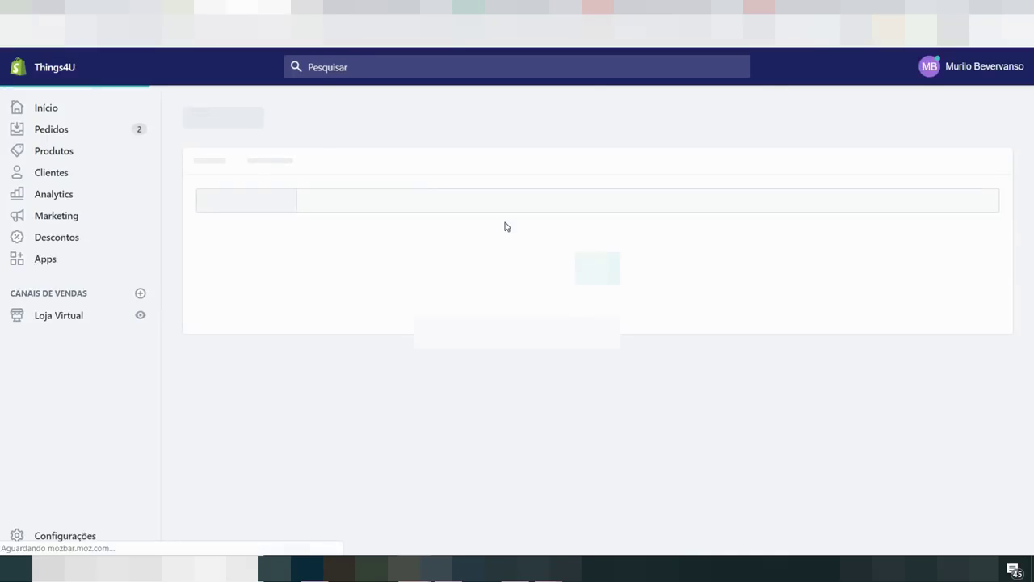
scroll(743, 404, "down", 1)
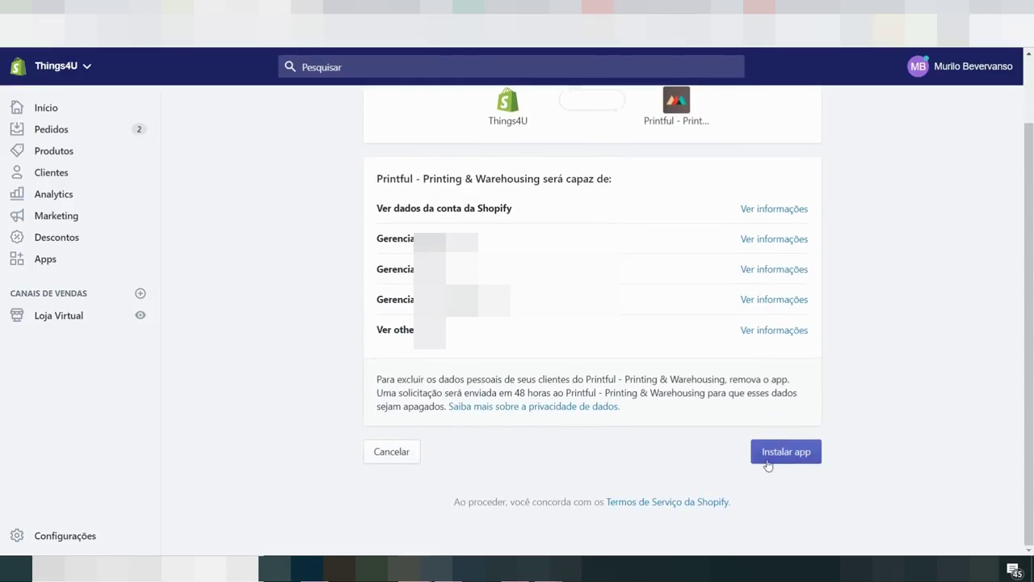
left_click(775, 451)
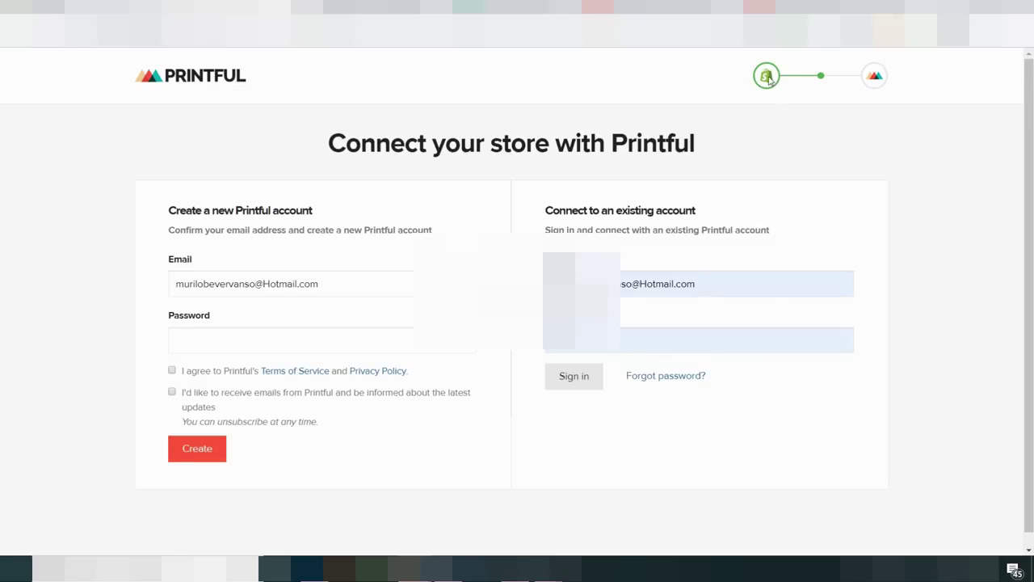
left_click(590, 372)
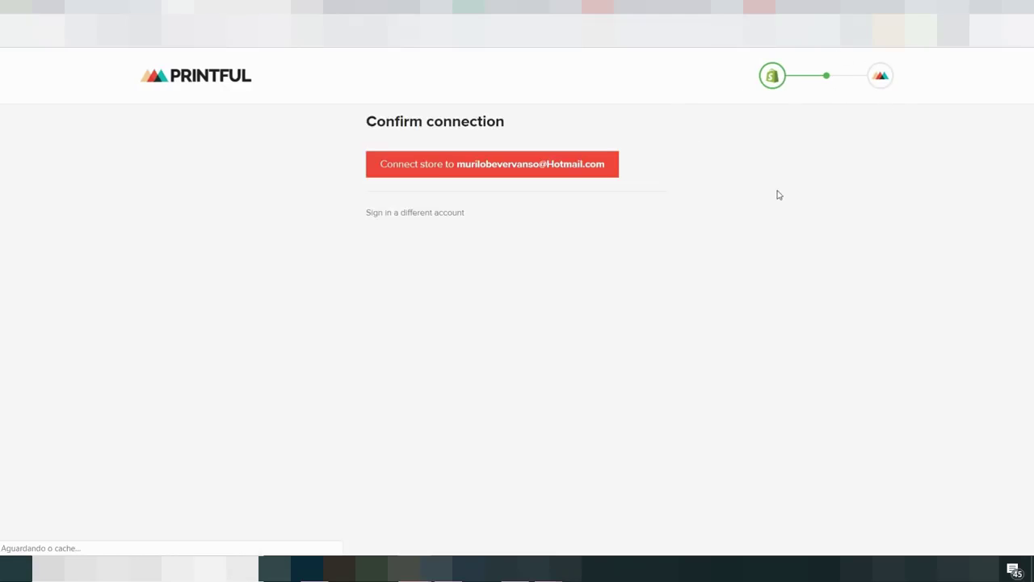
left_click(477, 161)
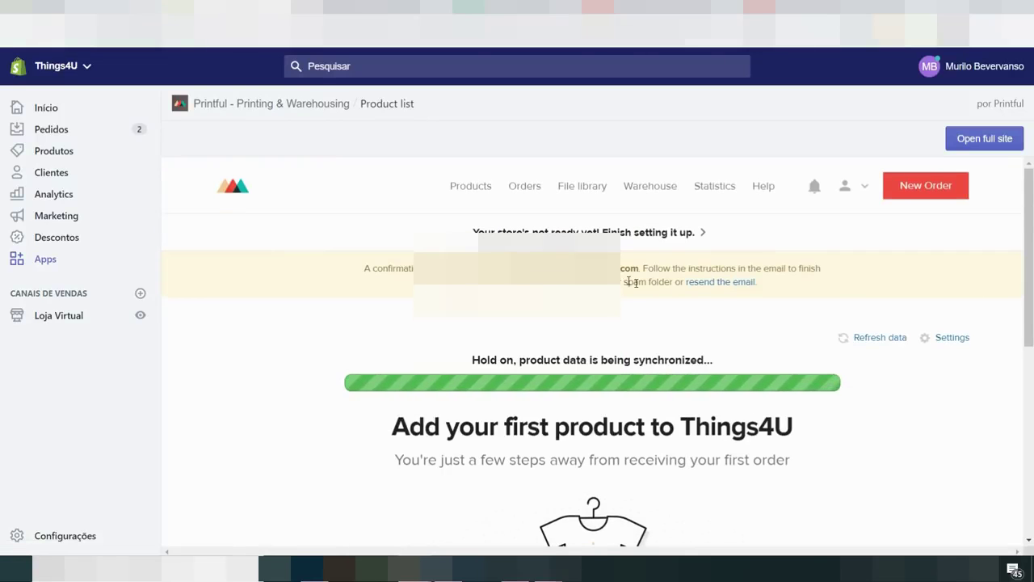
Start adding a product in Printful and look through the new product categories.
scroll(592, 347, "down", 2)
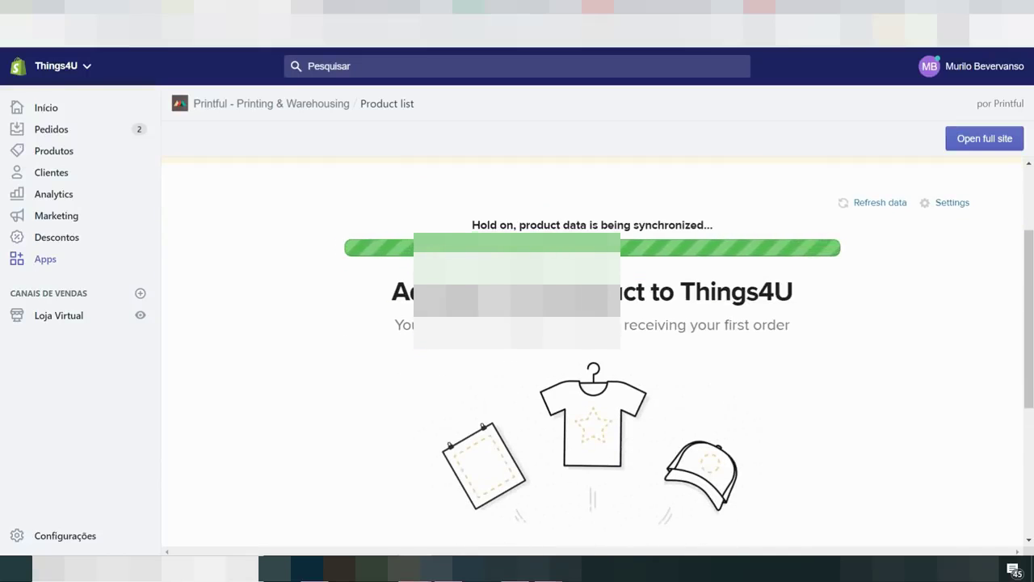
scroll(592, 323, "down", 3)
scroll(592, 323, "up", 1)
scroll(592, 348, "up", 5)
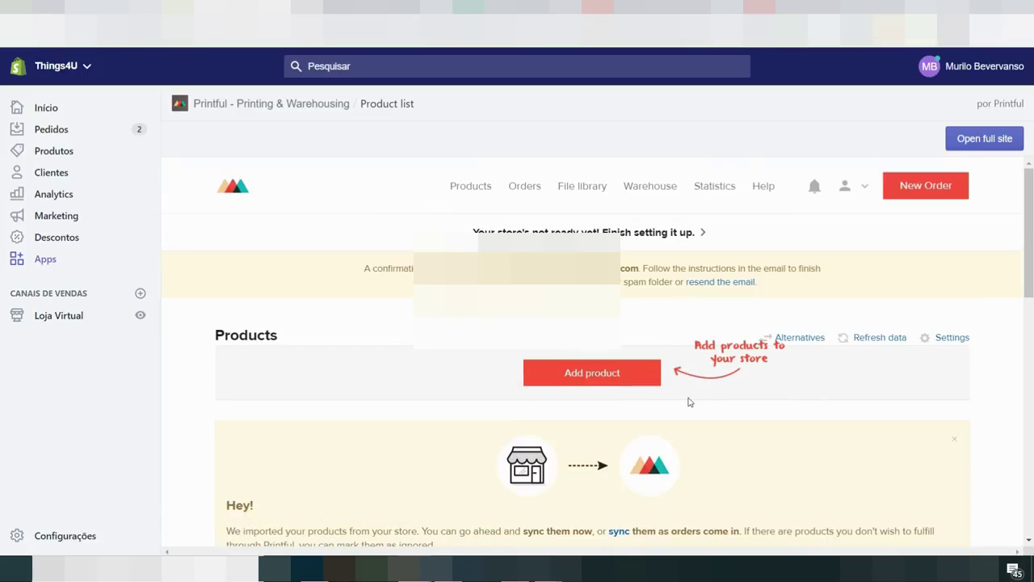
left_click(587, 378)
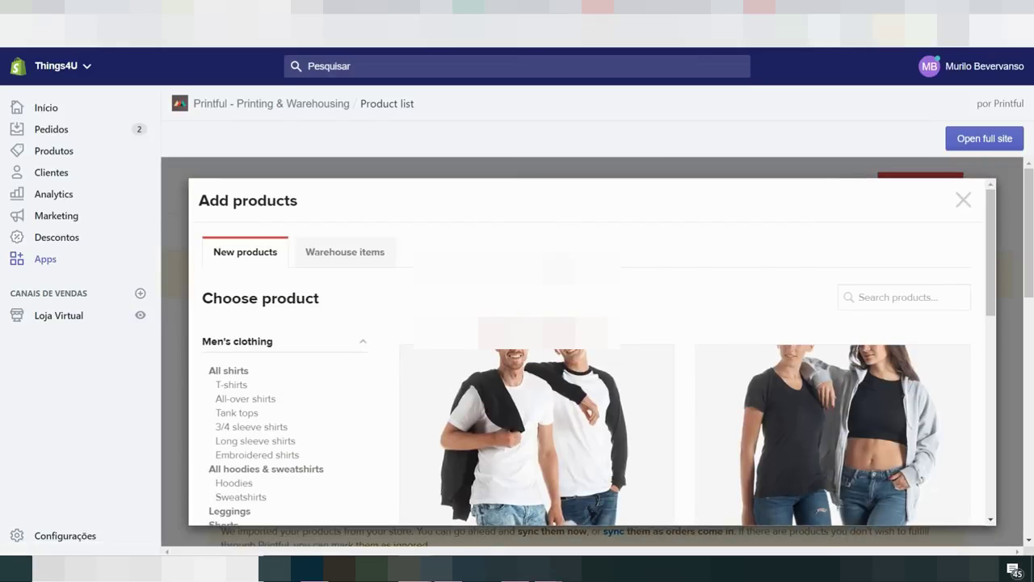
scroll(702, 348, "down", 7)
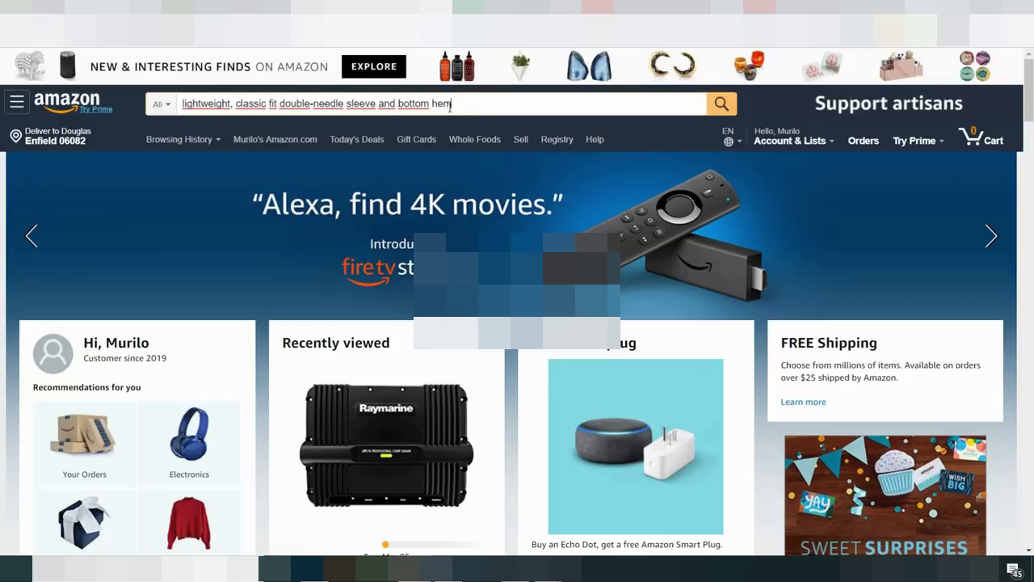
Search Amazon for "lightweight, classic fit double-needle sleeve and bottom hem" and look through the resulting T-shirt designs.
left_click_drag(459, 104, 181, 105)
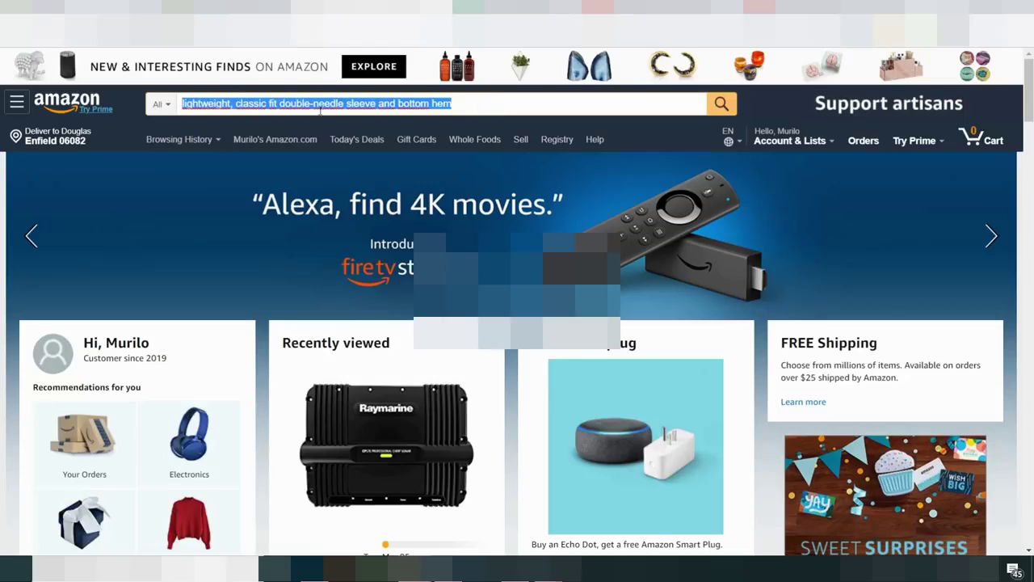
left_click(720, 105)
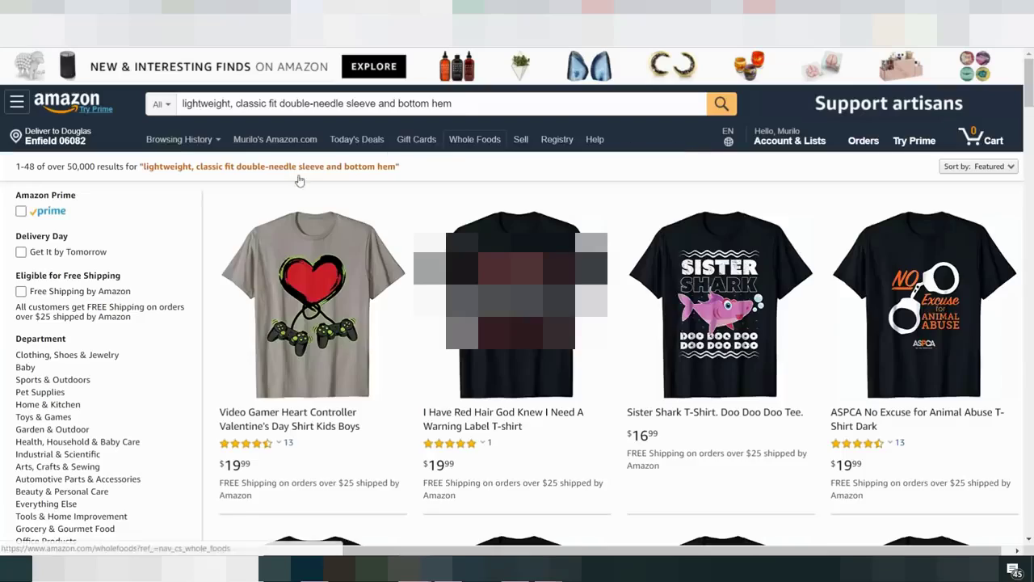
scroll(829, 318, "down", 4)
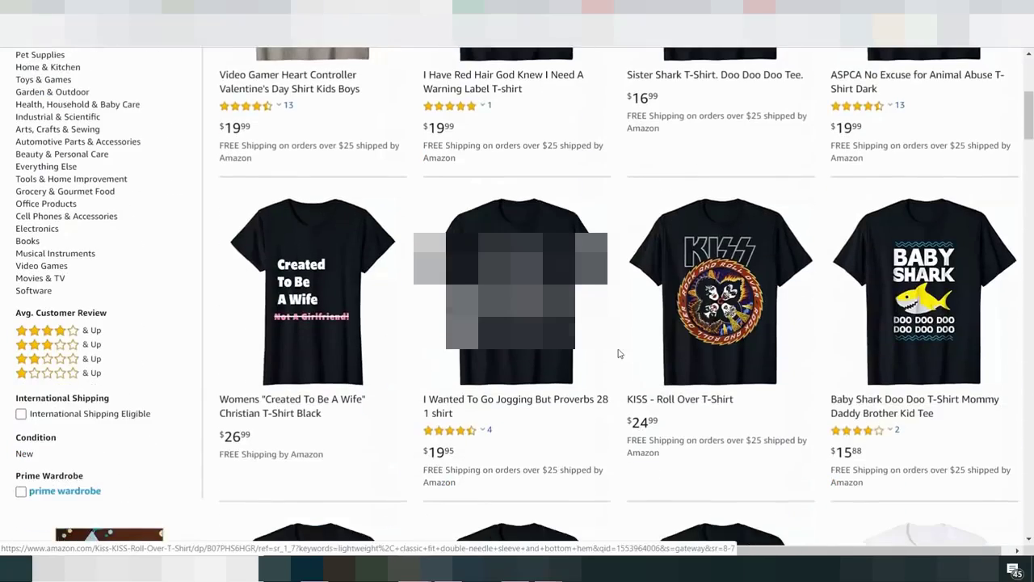
scroll(619, 350, "up", 4)
scroll(636, 352, "down", 1)
scroll(679, 325, "down", 10)
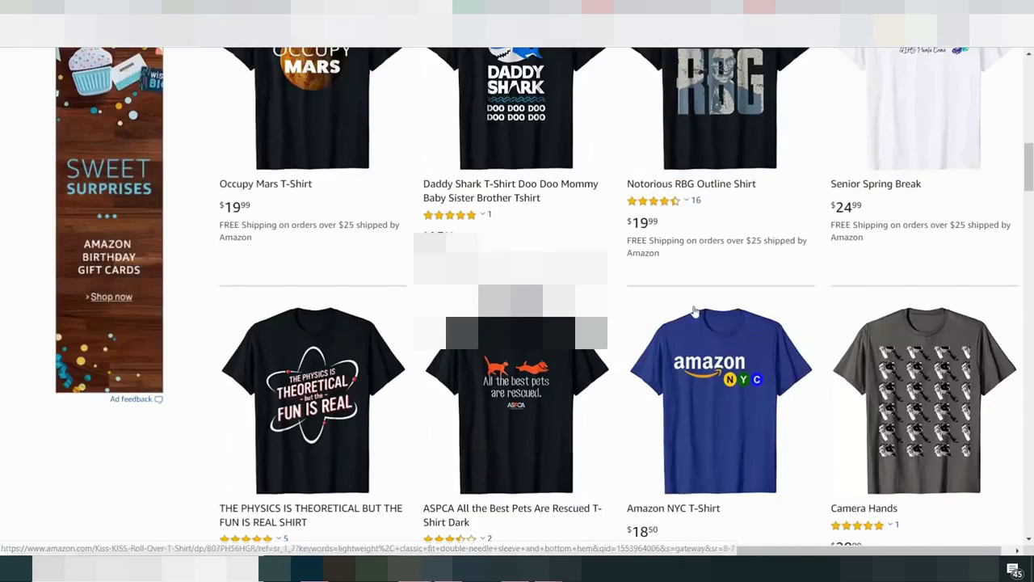
scroll(678, 326, "up", 8)
scroll(679, 326, "up", 3)
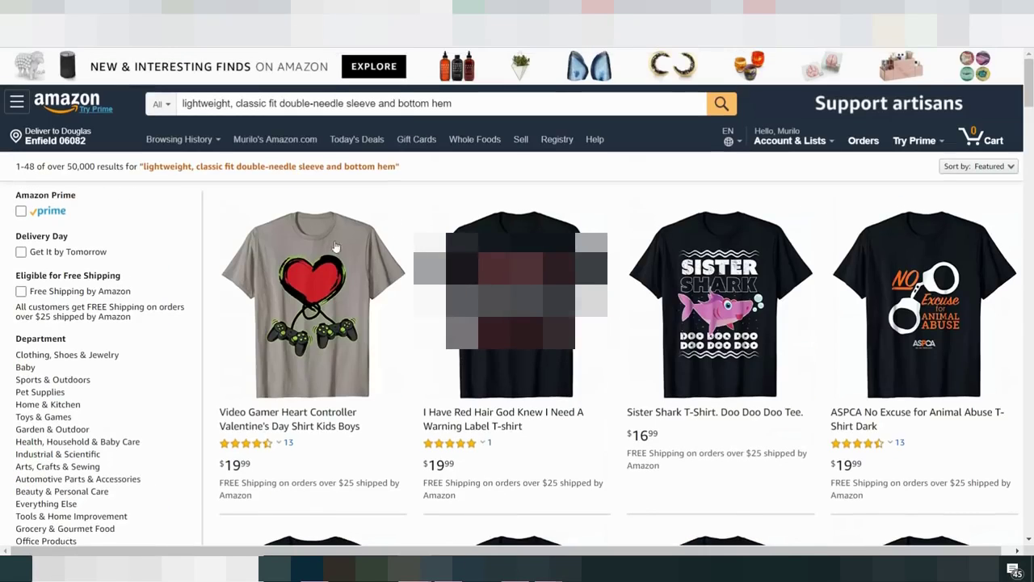
Narrow the Amazon results to Clothing, Shoes & Jewelry and open the full list of top brands.
left_click(88, 358)
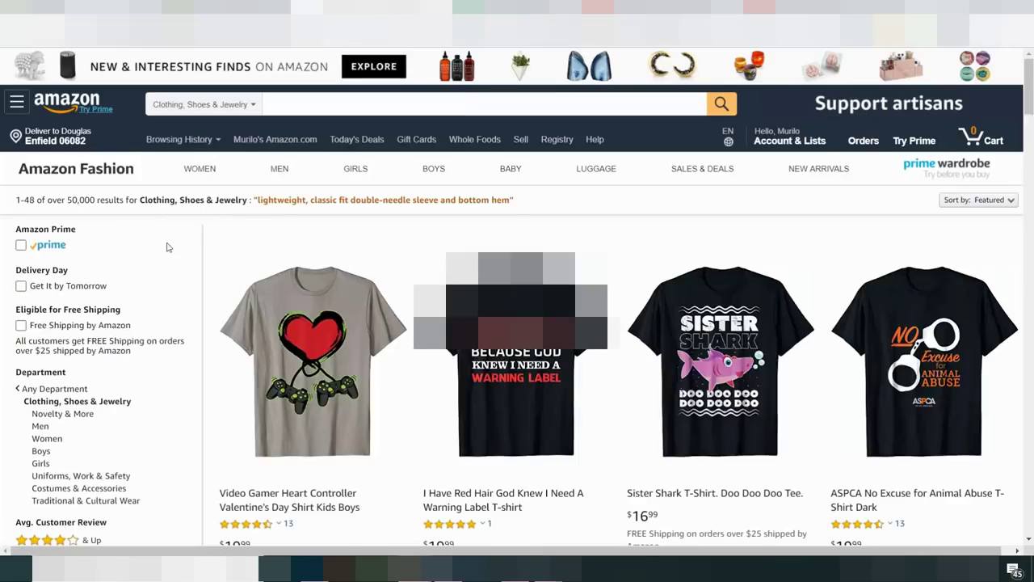
scroll(163, 253, "down", 2)
scroll(164, 253, "down", 5)
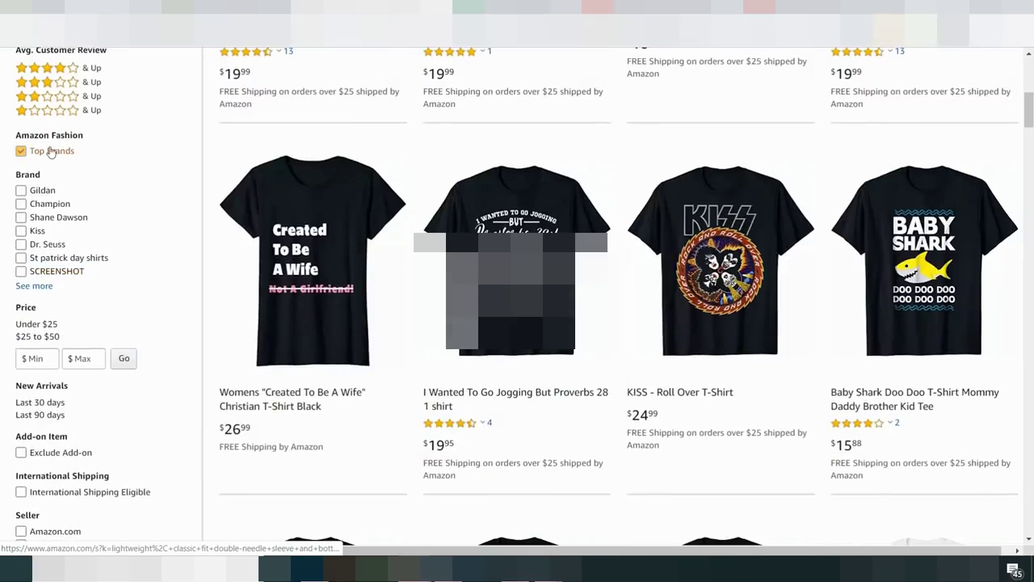
left_click(33, 286)
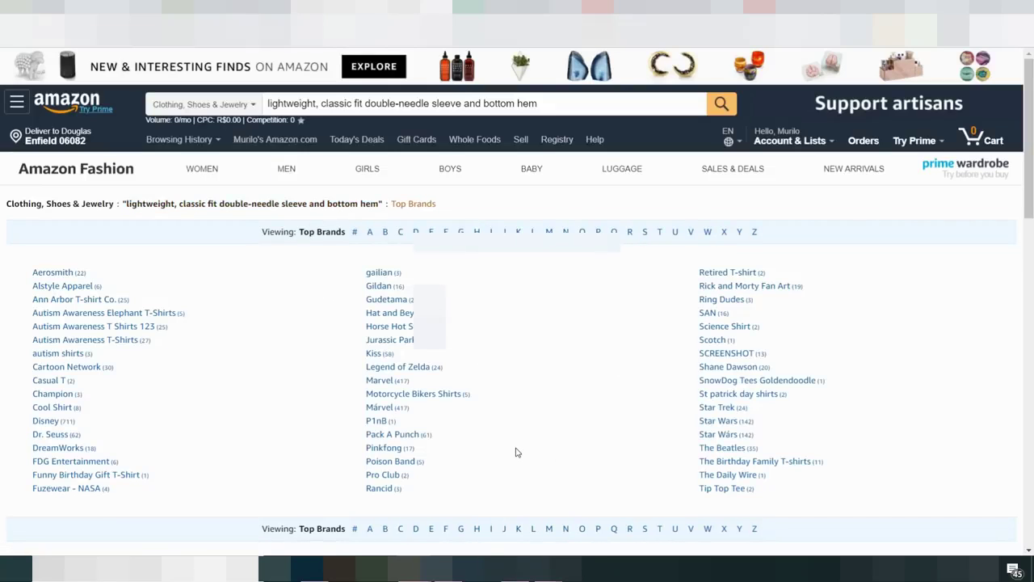
Open several brands' results separately from the brand list, including Legend of Zelda and Pinkfong.
right_click(408, 366)
left_click(431, 376)
right_click(398, 390)
left_click(428, 395)
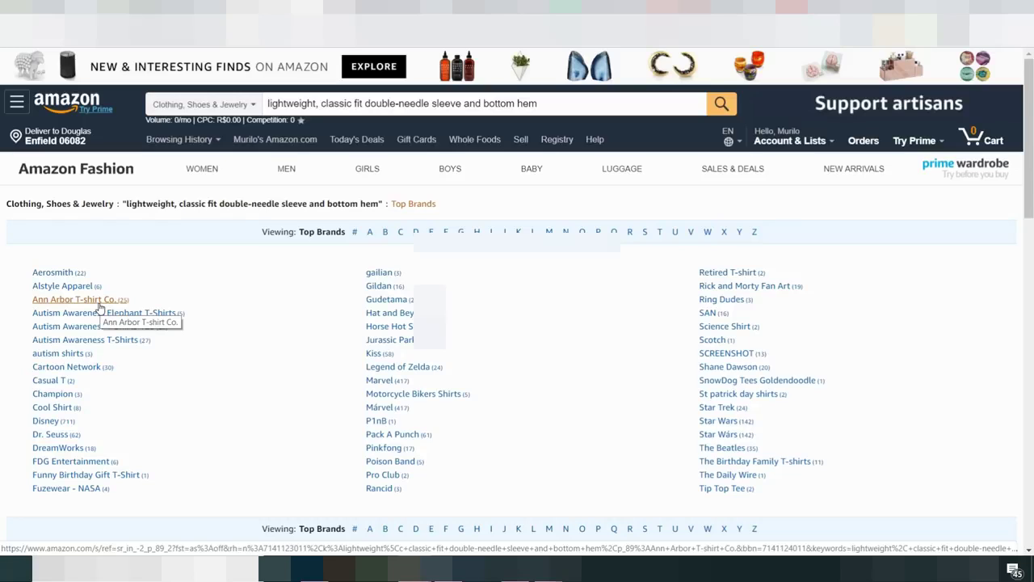
right_click(394, 446)
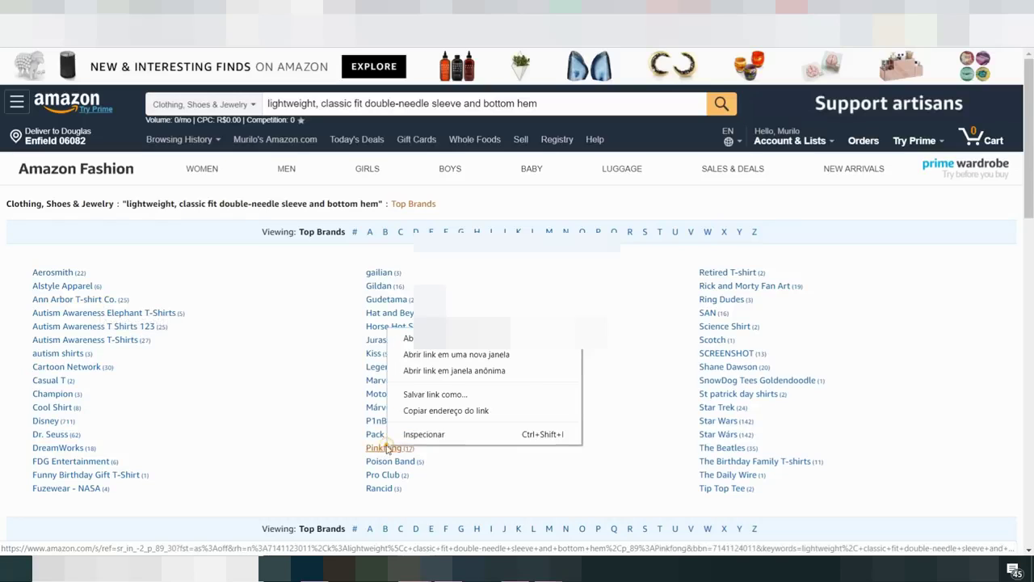
left_click(439, 370)
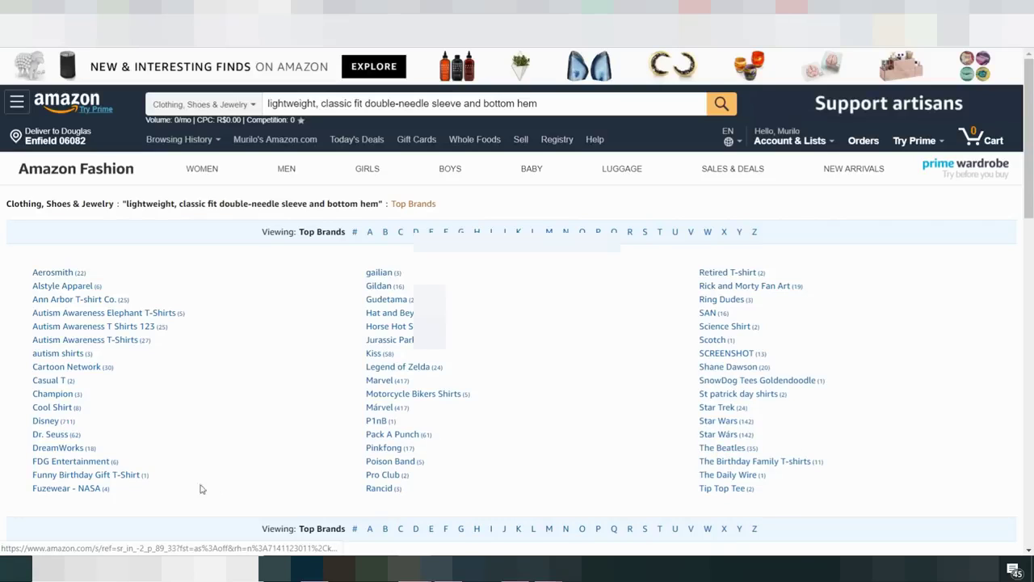
Open the Dr. Seuss and DreamWorks brand results in new browser tabs.
right_click(60, 436)
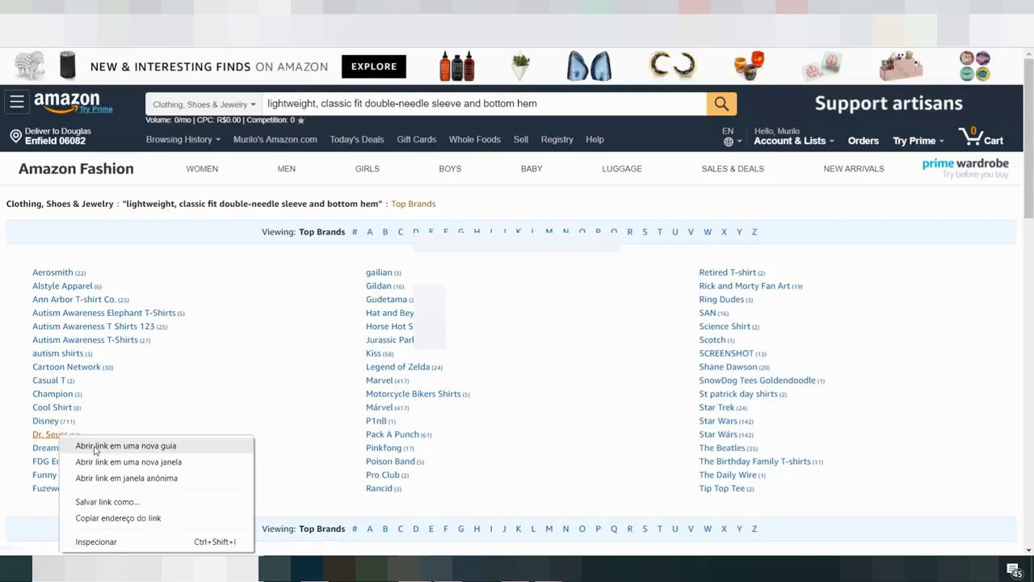
left_click(97, 445)
right_click(62, 442)
key("Escape")
right_click(58, 446)
left_click(63, 451)
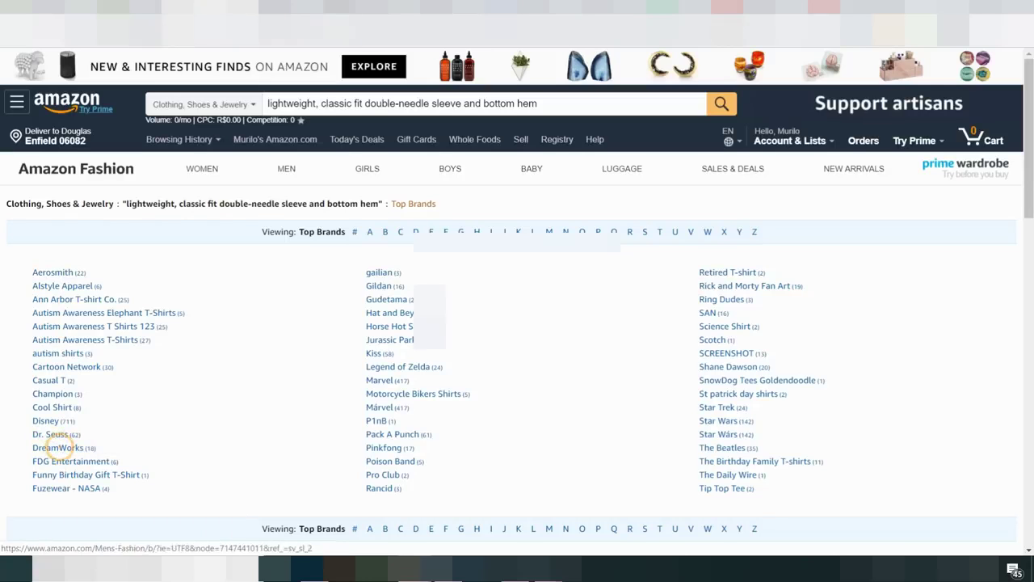
Show the Legend of Zelda brand results and examine the T-shirt designs on offer.
left_click(397, 366)
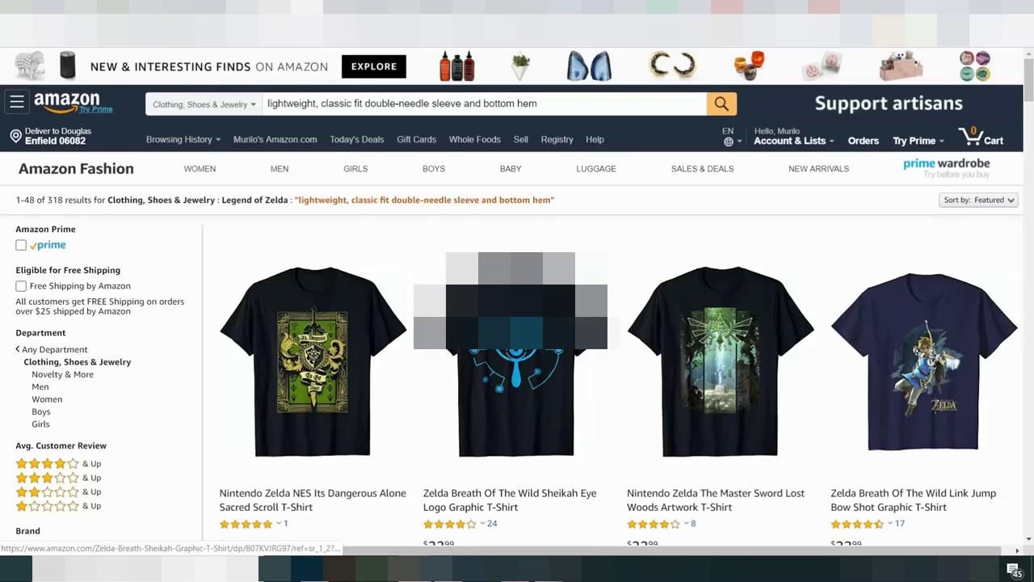
scroll(517, 323, "down", 3)
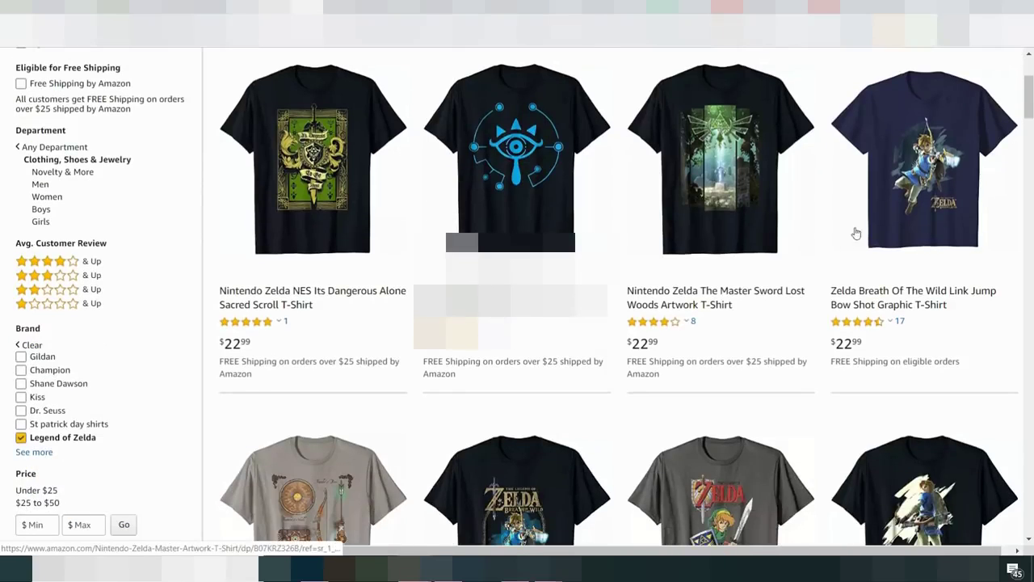
scroll(677, 255, "down", 10)
scroll(765, 364, "down", 3)
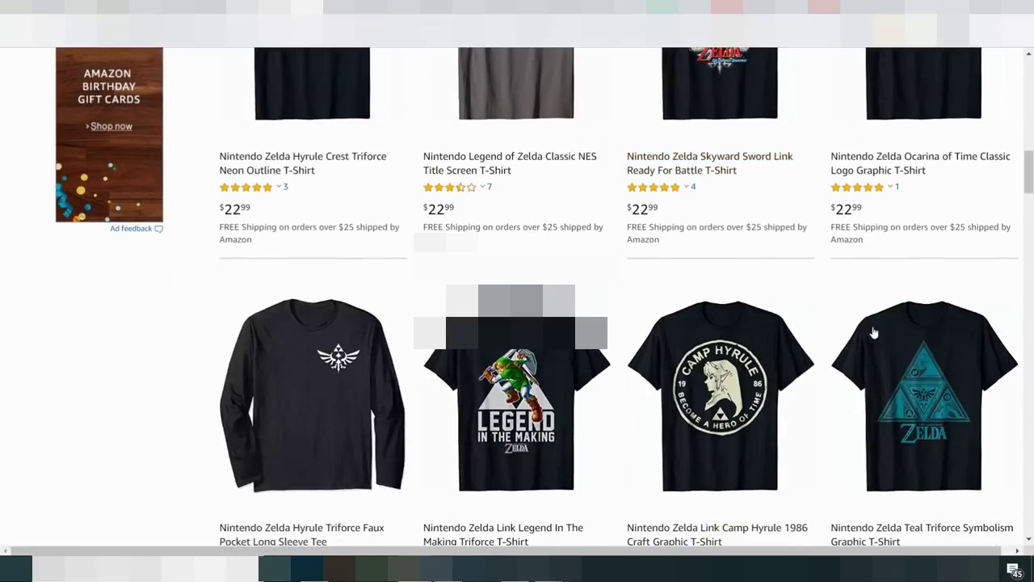
scroll(881, 320, "down", 7)
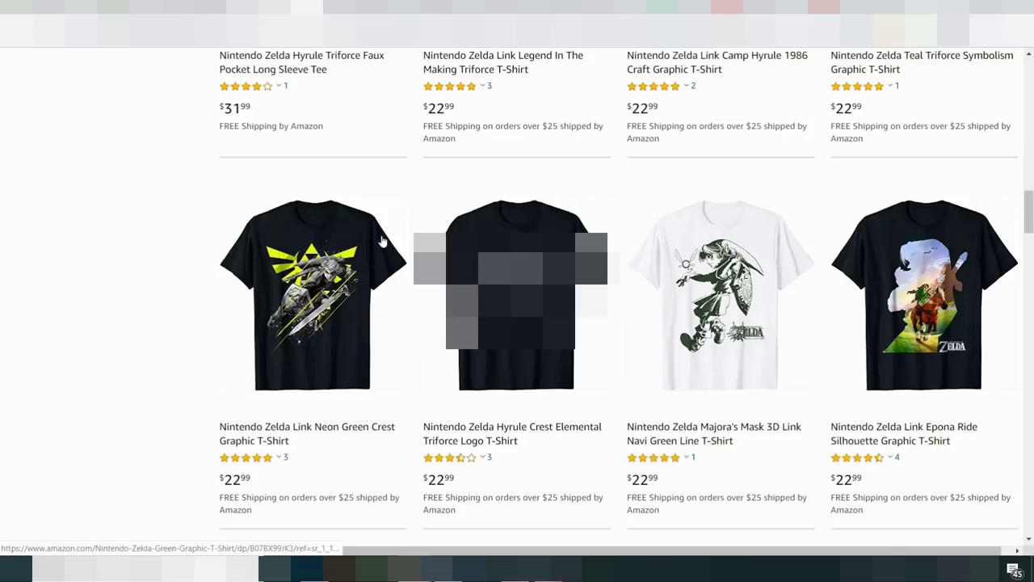
scroll(484, 267, "down", 3)
scroll(628, 316, "down", 4)
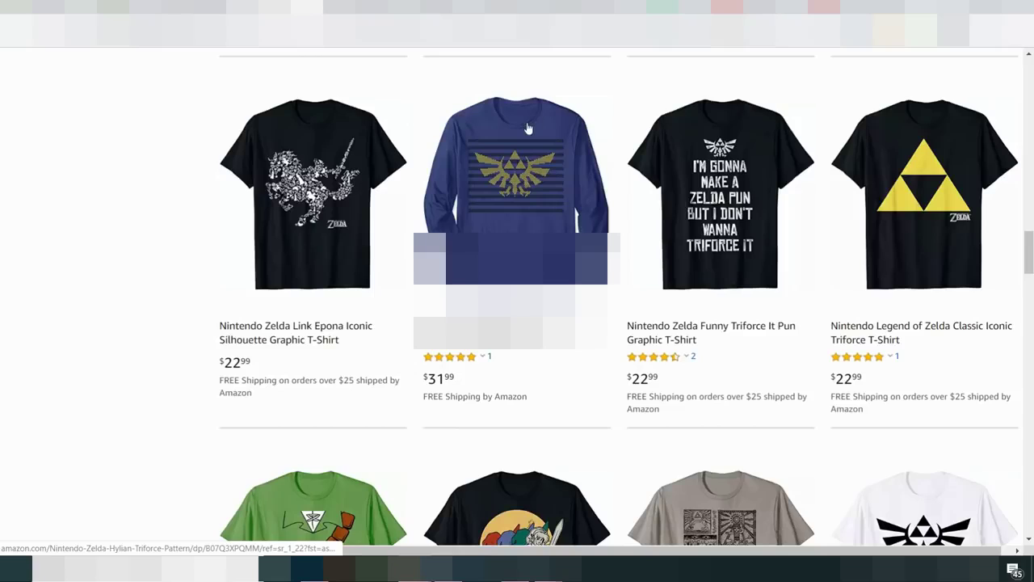
Look through more of the Legend of Zelda T-shirt designs and return to the beginning of the results.
scroll(432, 361, "down", 10)
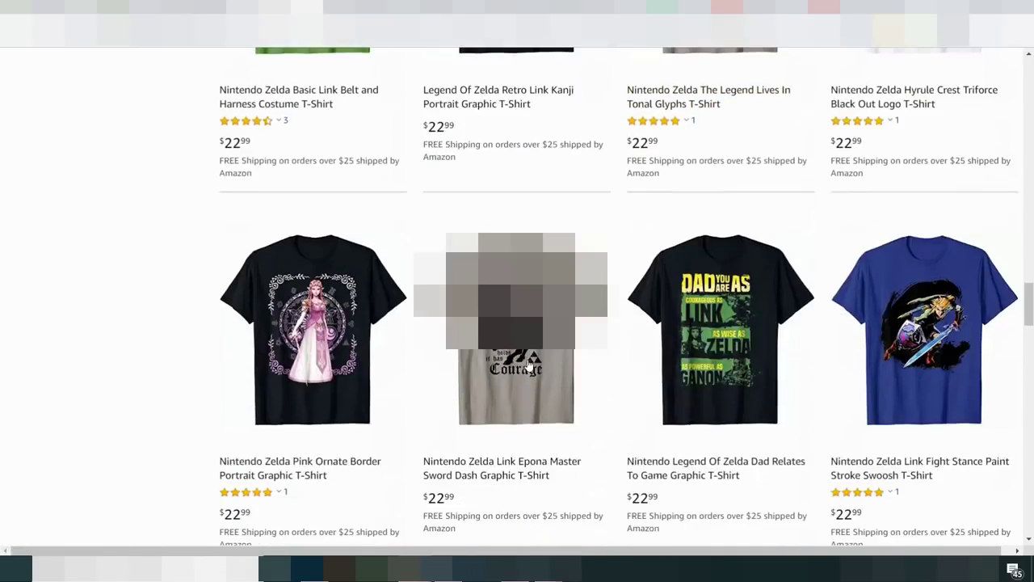
scroll(788, 394, "up", 10)
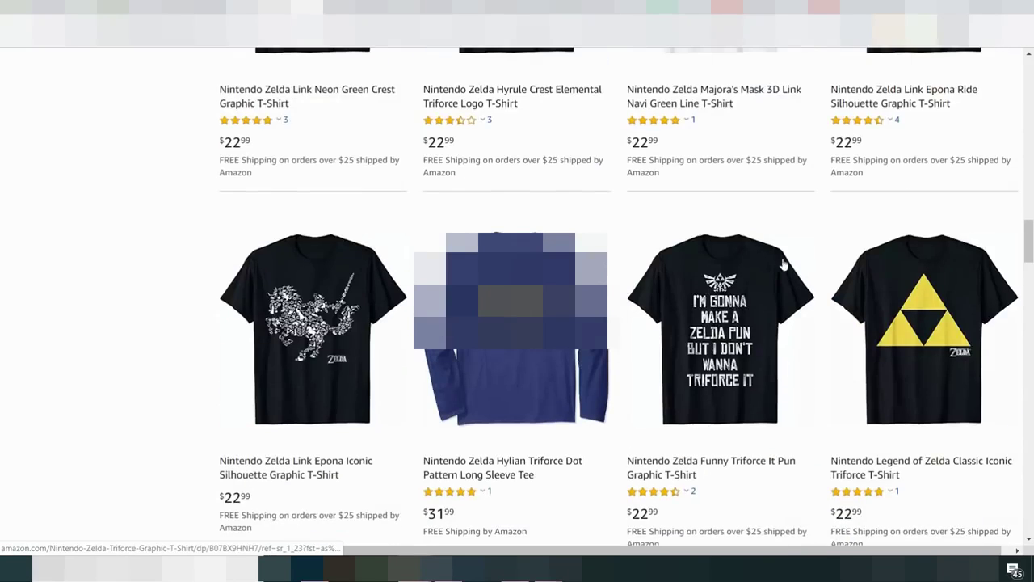
scroll(792, 327, "up", 10)
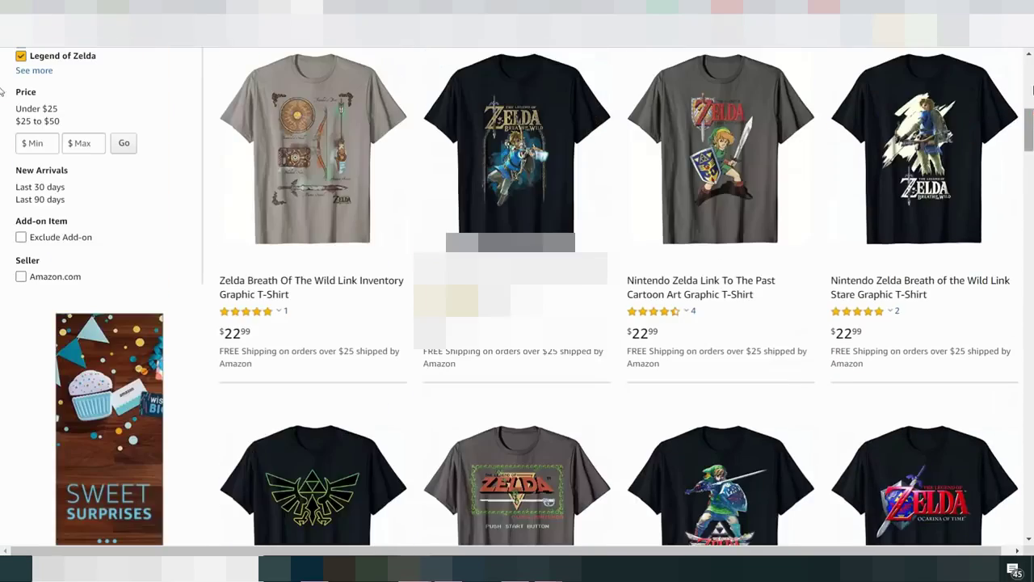
scroll(1016, 60, "up", 5)
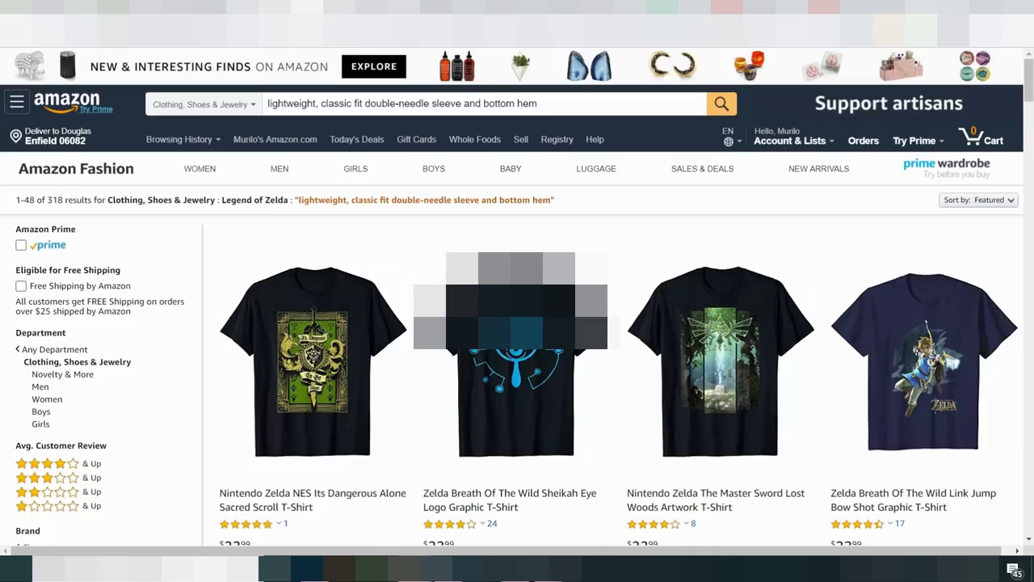
Switch to the Marvel brand results and examine the T-shirt designs on offer.
key("alt+Left")
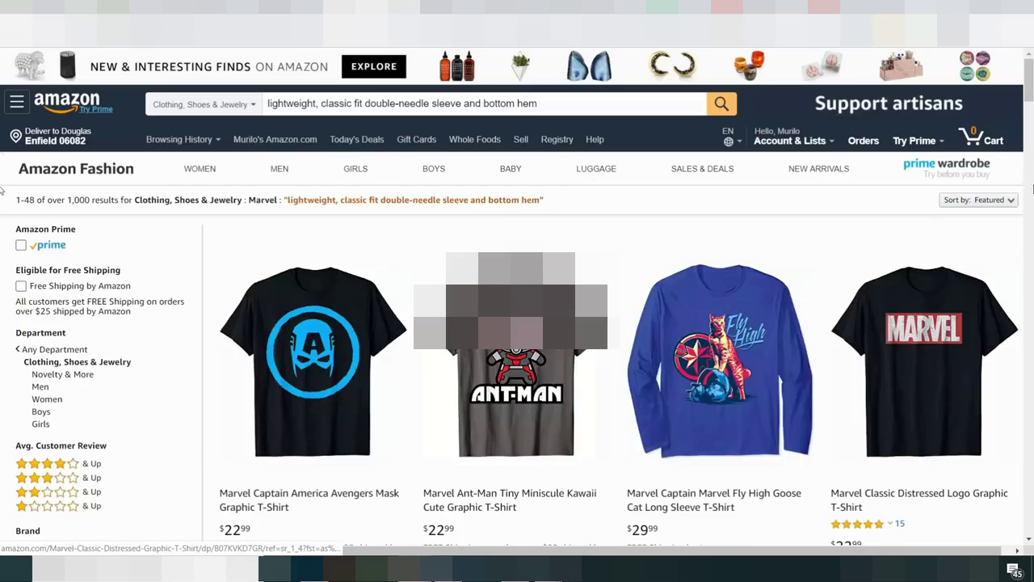
scroll(3, 97, "down", 3)
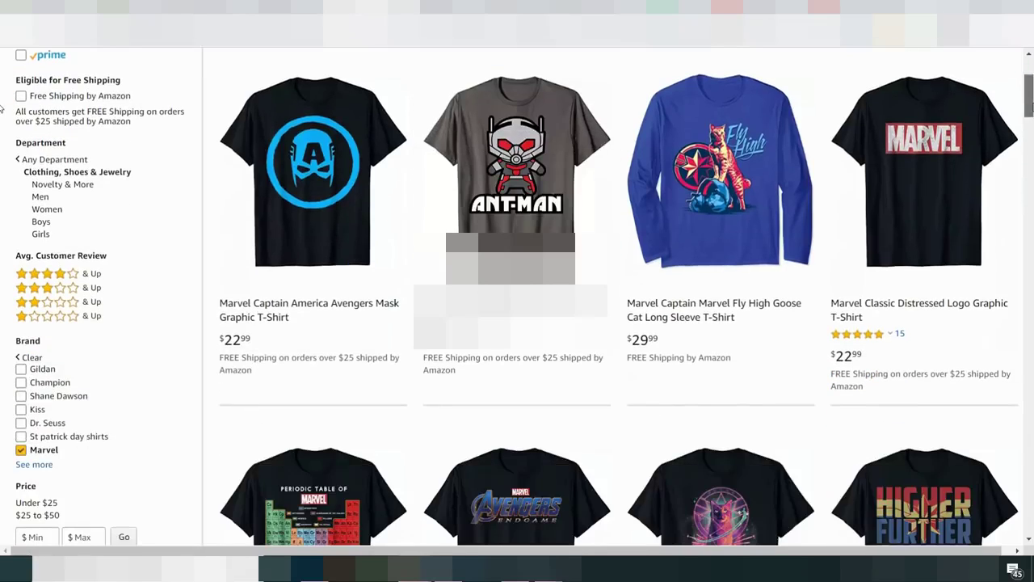
scroll(3, 109, "down", 5)
scroll(2, 146, "down", 2)
scroll(333, 185, "up", 4)
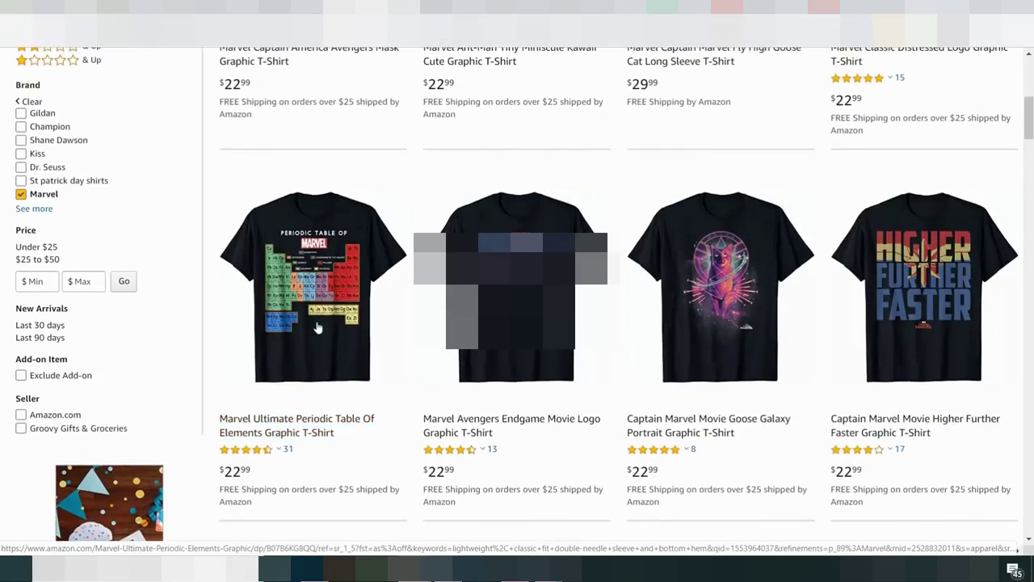
left_click_drag(1031, 133, 1031, 174)
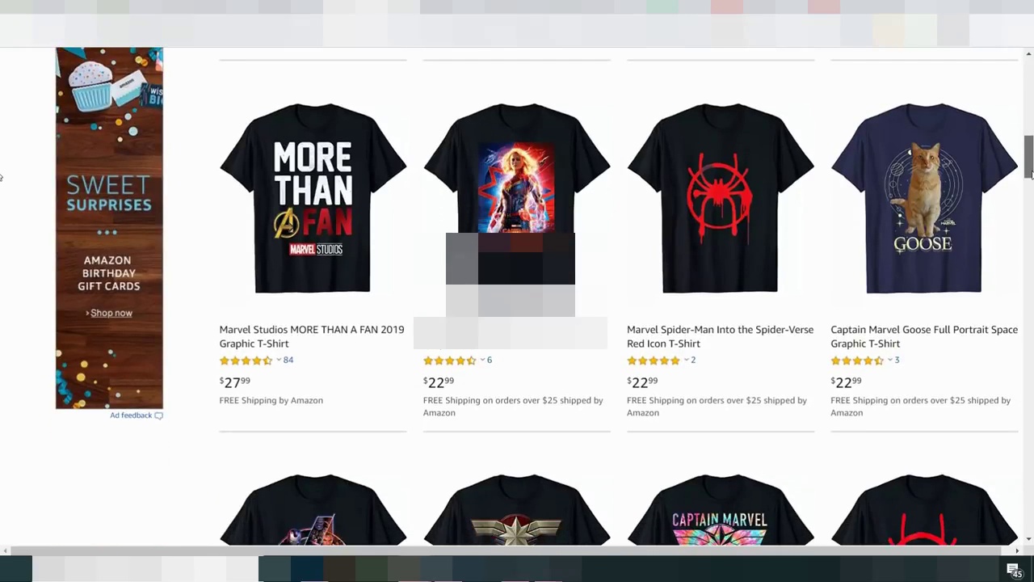
left_click_drag(1032, 172, 1032, 178)
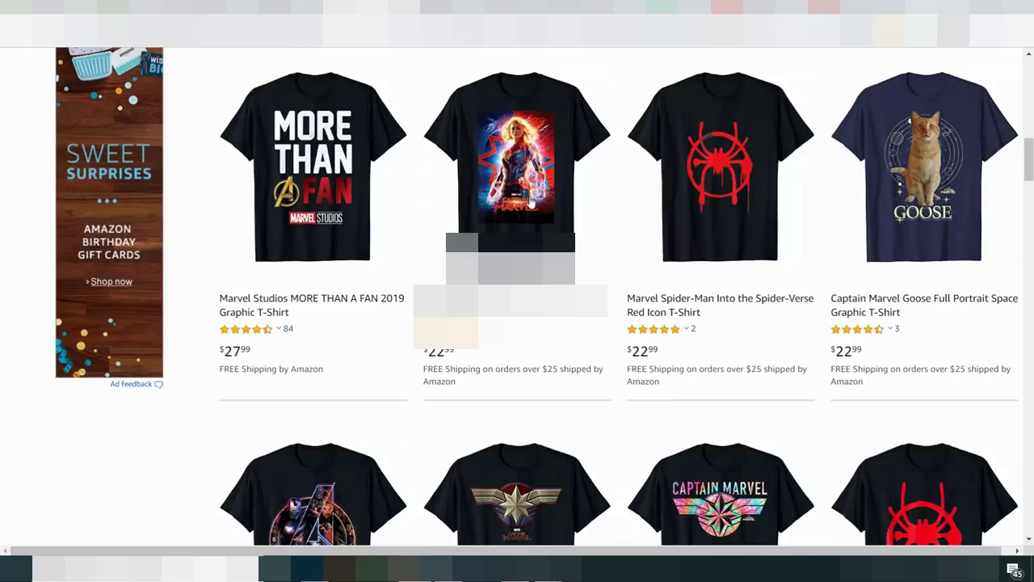
scroll(2, 188, "down", 2)
scroll(2, 187, "down", 2)
scroll(3, 177, "up", 4)
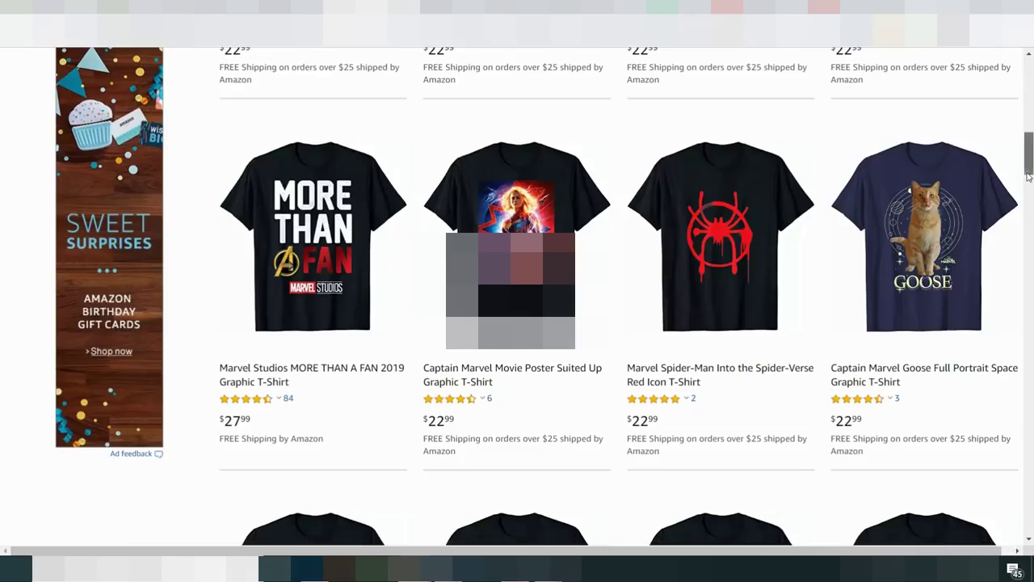
left_click_drag(1029, 173, 1029, 199)
scroll(646, 206, "down", 2)
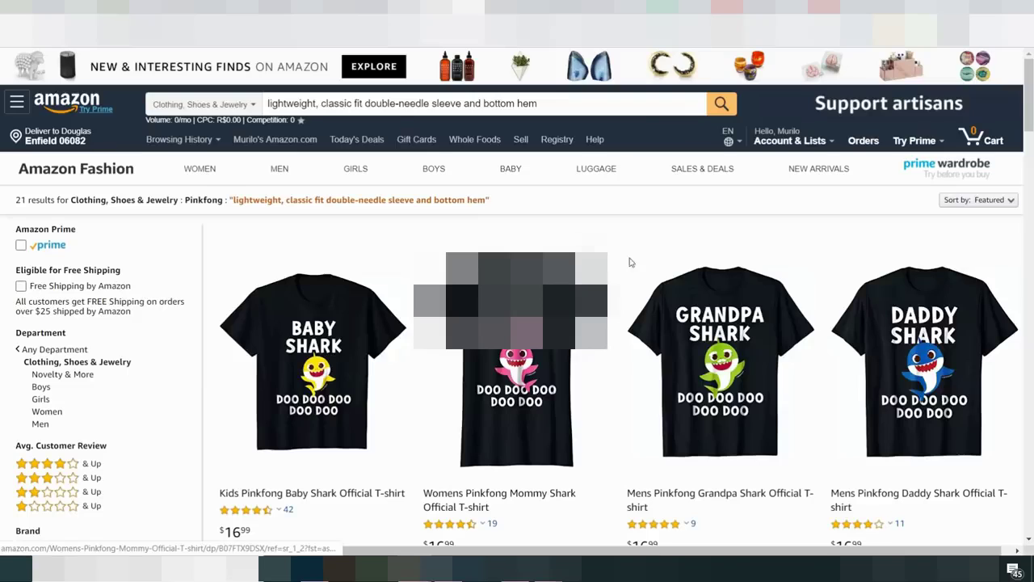
Review the Pinkfong brand results, comparing the Baby Shark family T-shirt designs and their customer ratings.
scroll(1, 121, "down", 1)
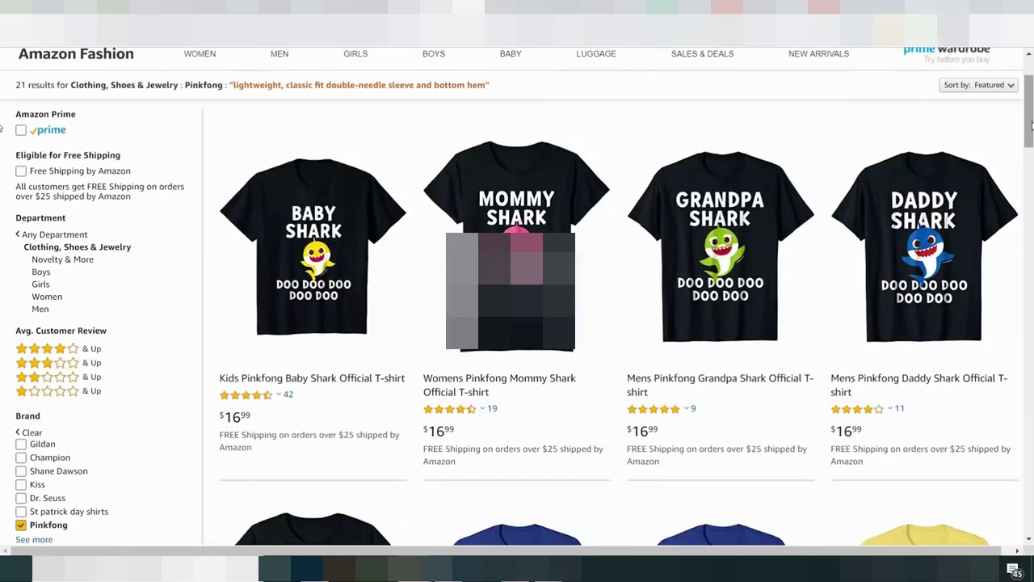
scroll(2, 125, "down", 2)
scroll(2, 156, "down", 4)
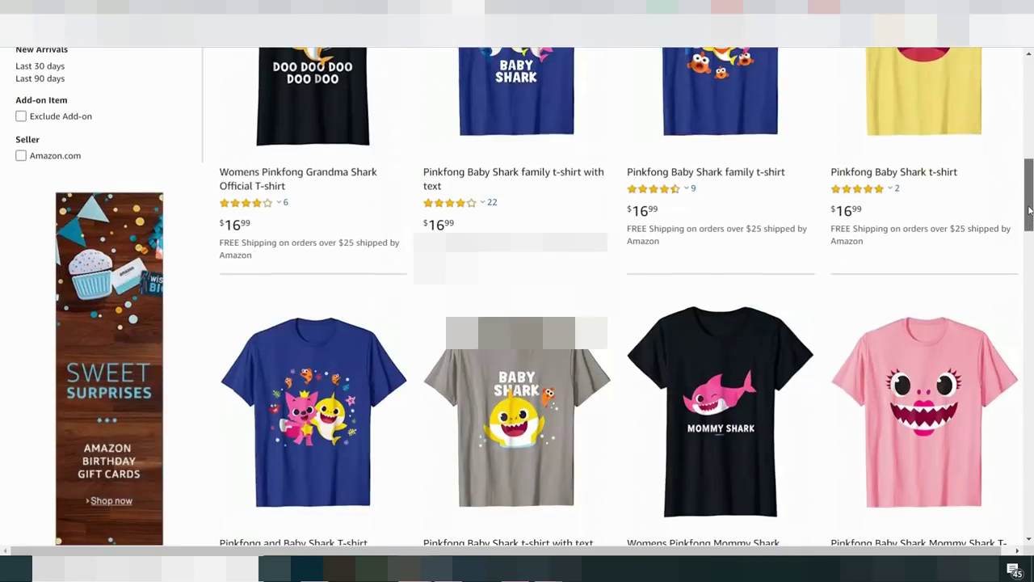
scroll(2, 186, "up", 2)
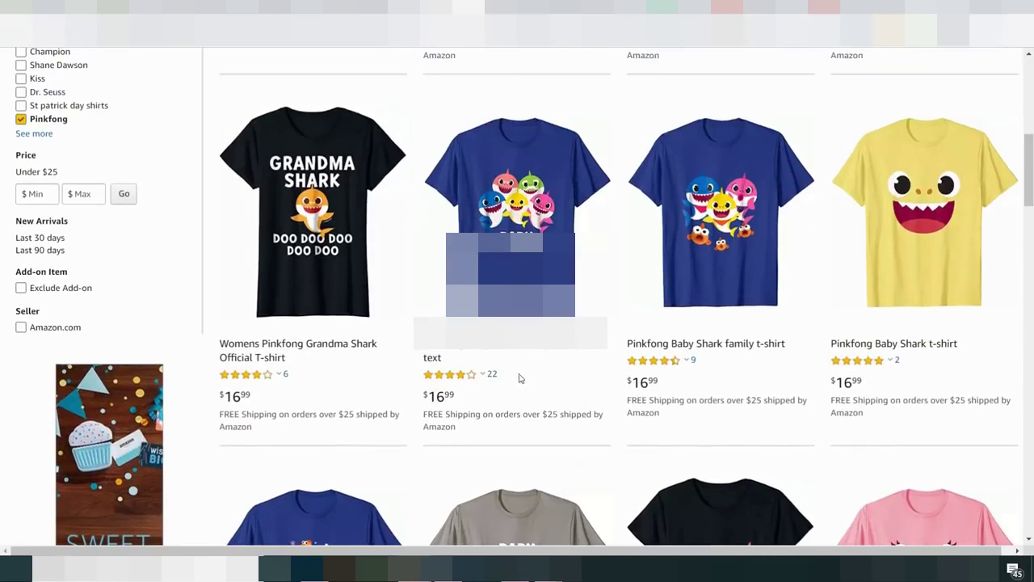
scroll(2, 179, "up", 3)
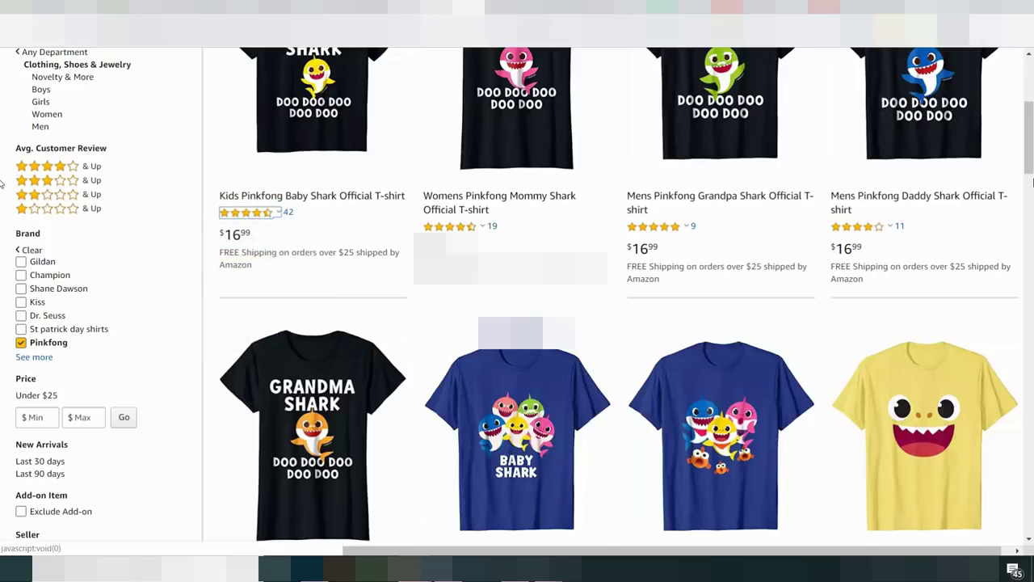
scroll(1031, 178, "up", 2)
scroll(1031, 178, "down", 1)
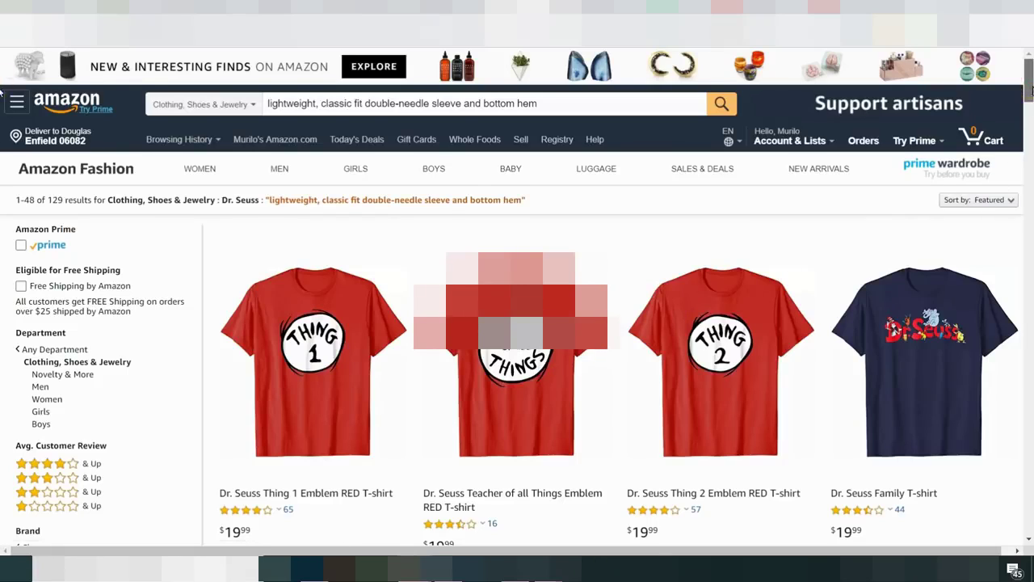
Browse the Dr. Seuss brand results, reload them, and examine the T-shirt designs again.
left_click_drag(1028, 81, 1029, 99)
scroll(3, 98, "down", 9)
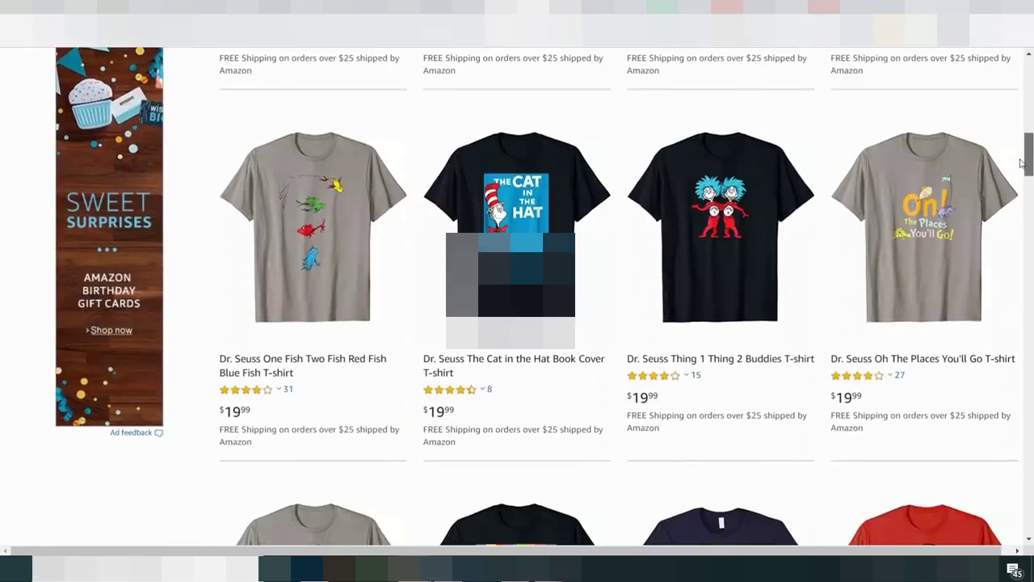
left_click_drag(1022, 164, 1022, 55)
key("F5")
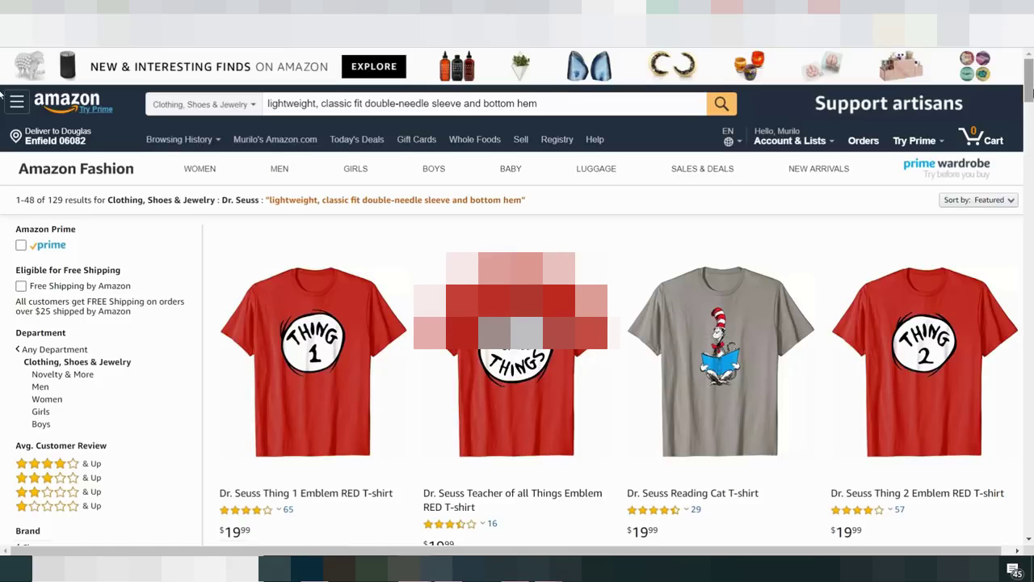
scroll(1, 121, "down", 5)
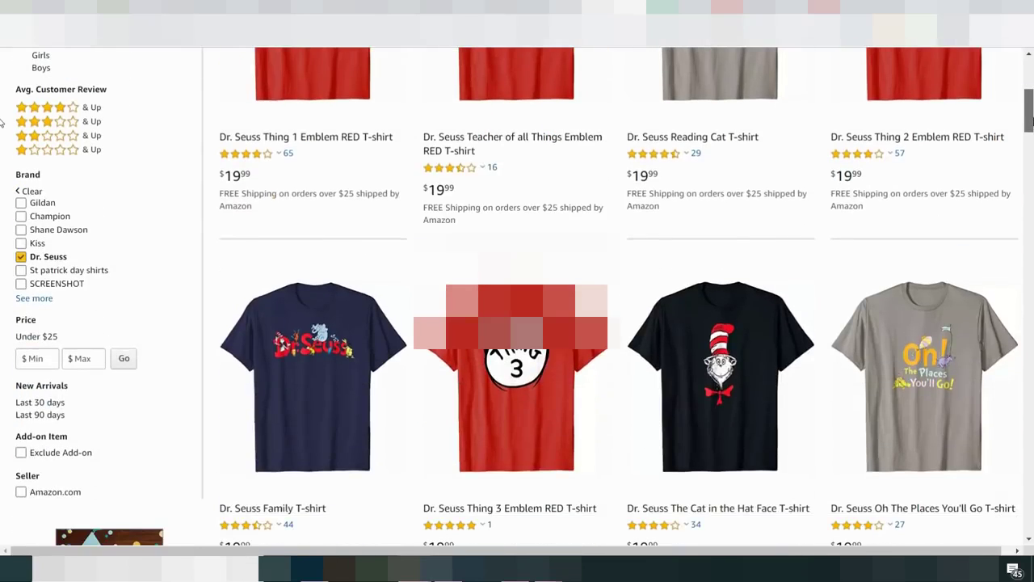
scroll(2, 121, "down", 7)
scroll(2, 166, "up", 7)
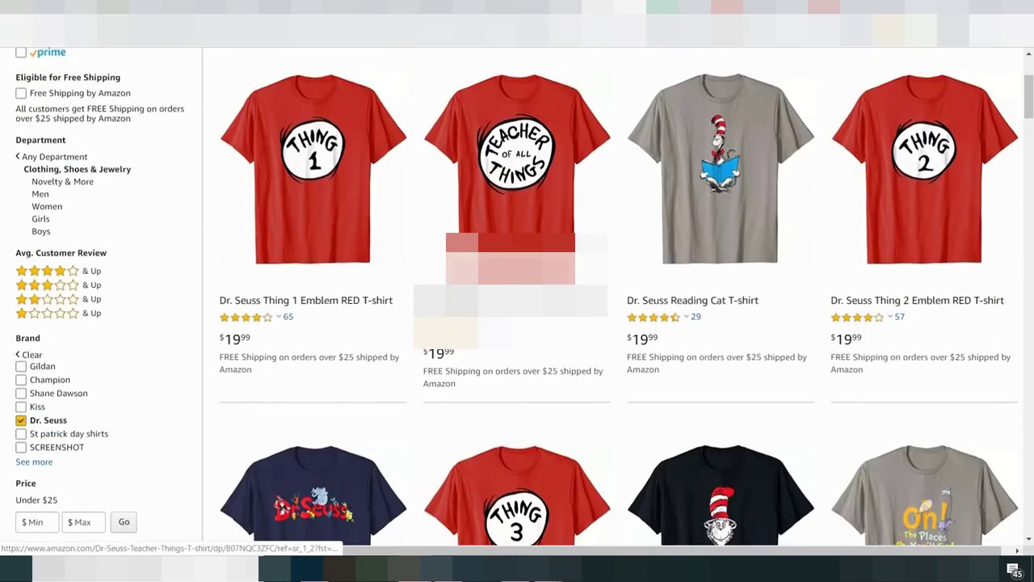
scroll(517, 297, "up", 3)
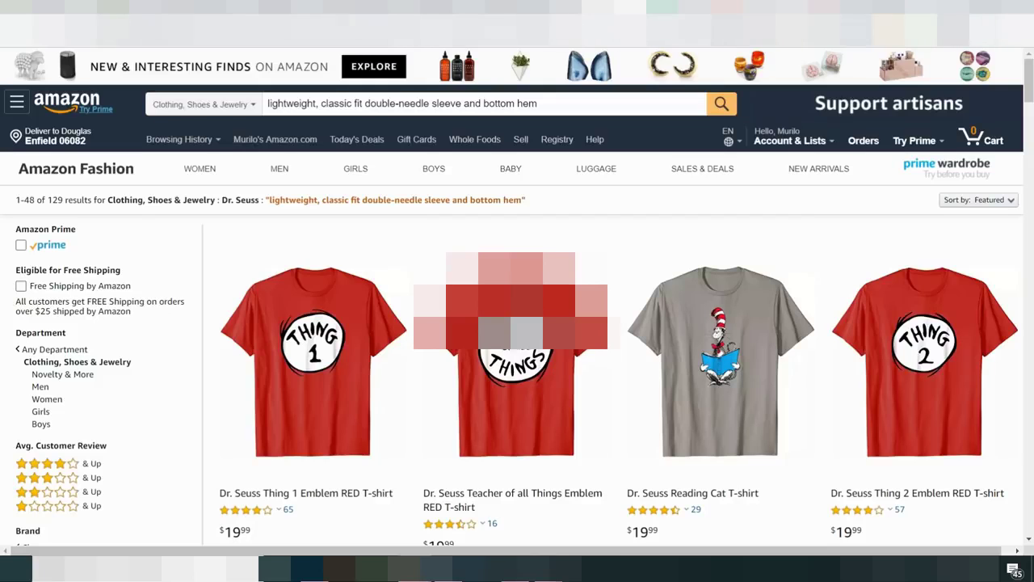
Switch to Fiverr and search for "t shirt design" services.
key("ctrl+Tab")
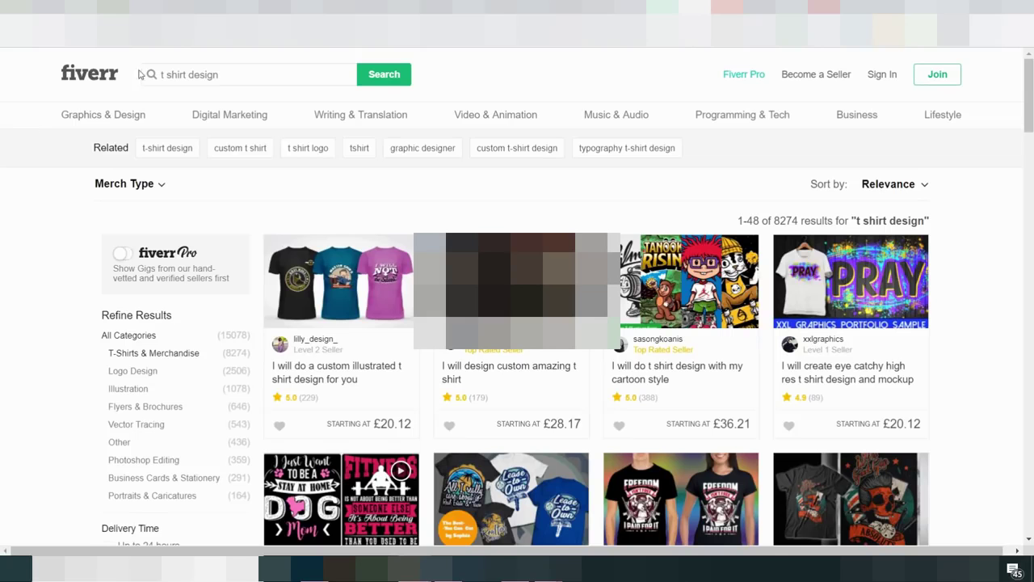
left_click_drag(237, 74, 139, 78)
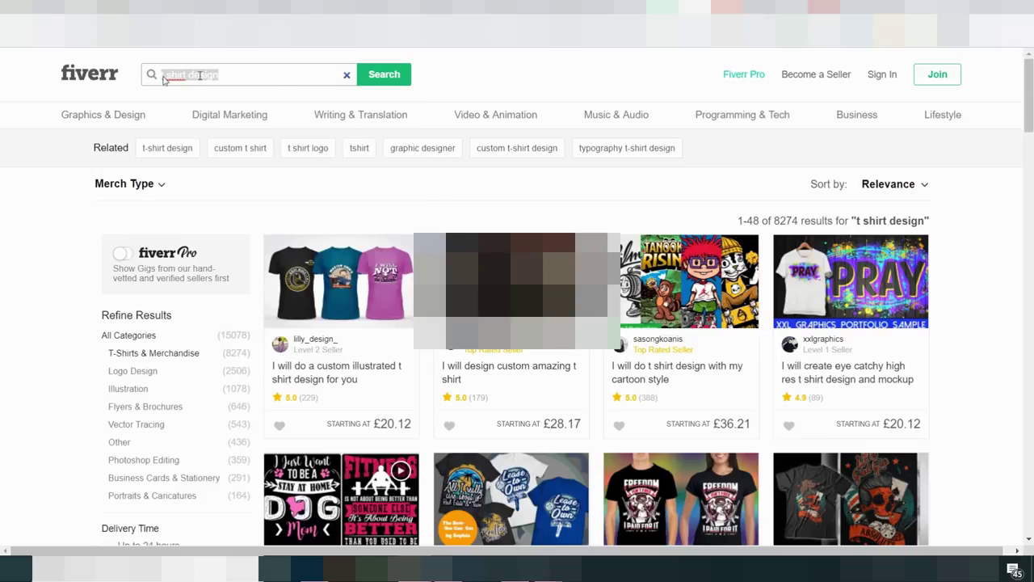
left_click(382, 75)
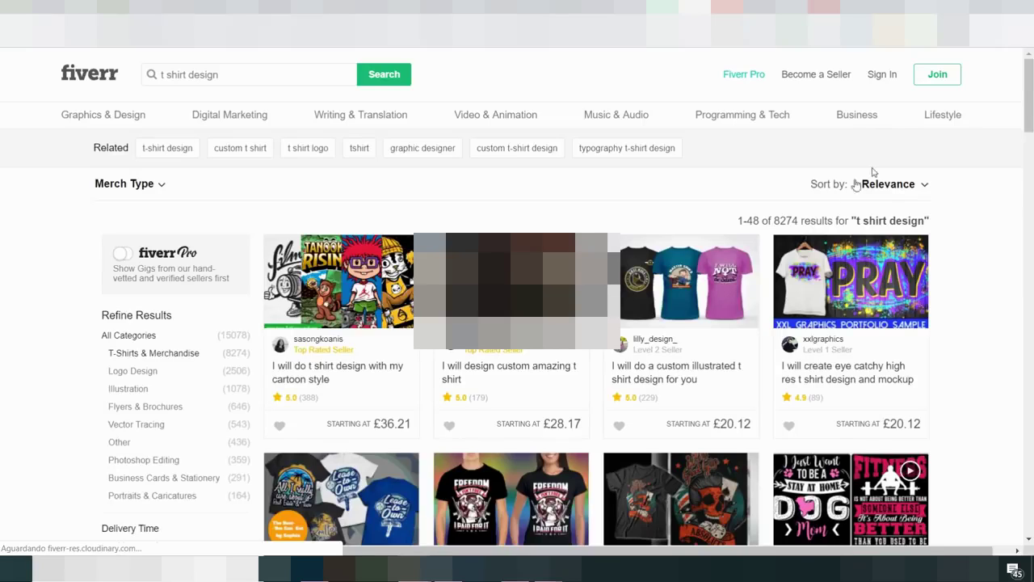
Check the cartoon-style gig's rating, and open that gig and the "design custom amazing t shirt" gig in new tabs.
triple_click(299, 397)
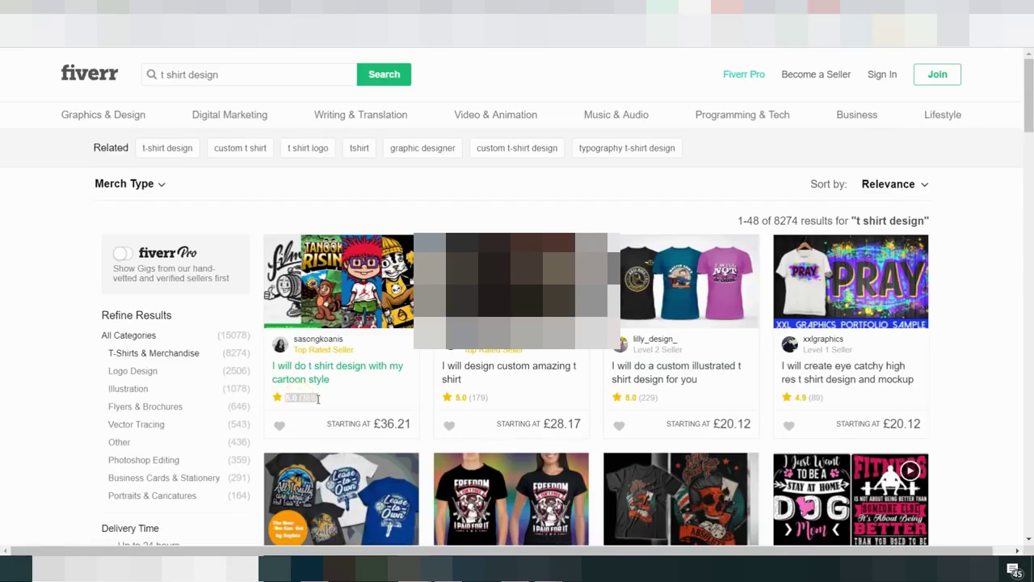
left_click(345, 408)
right_click(341, 267)
left_click(361, 283)
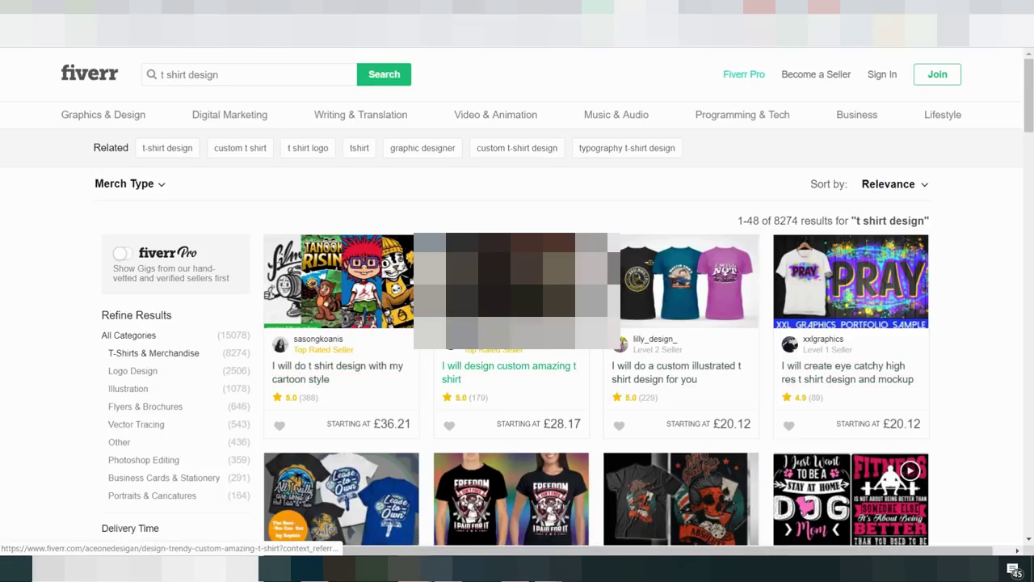
right_click(527, 287)
left_click(662, 299)
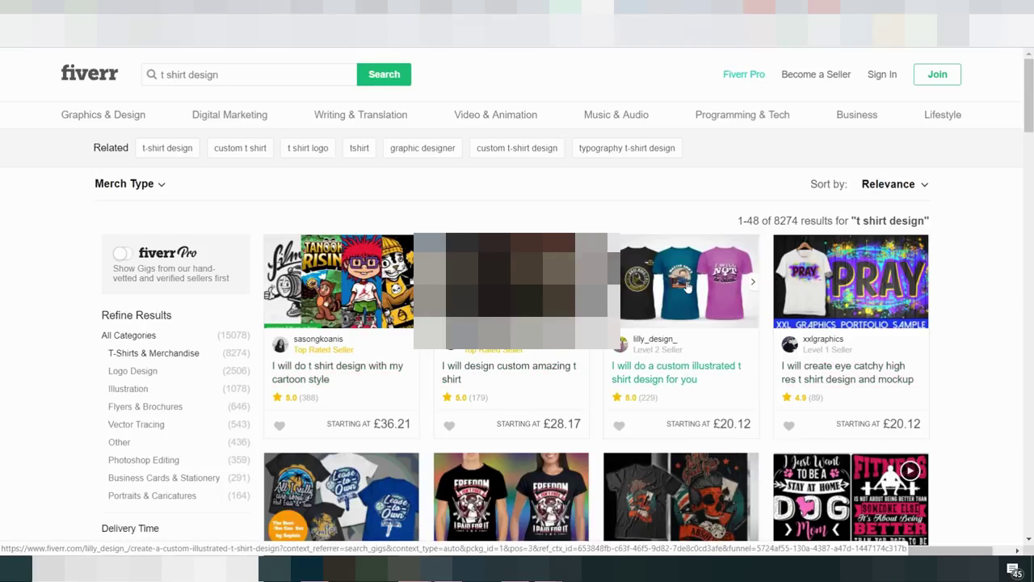
Look over the T-shirt design gigs and sort the results by Best Selling.
scroll(663, 314, "down", 3)
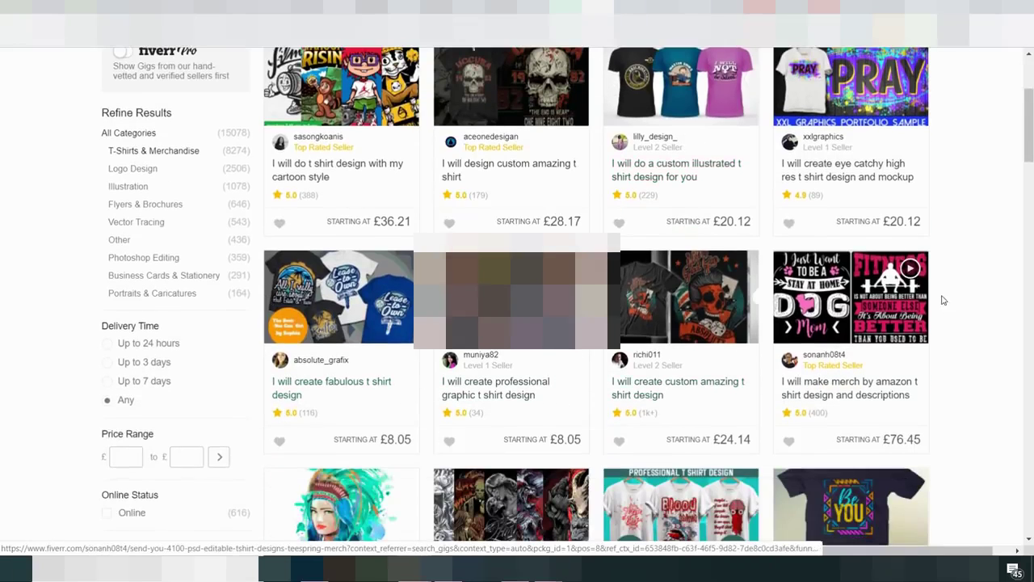
scroll(998, 320, "down", 2)
scroll(998, 320, "up", 5)
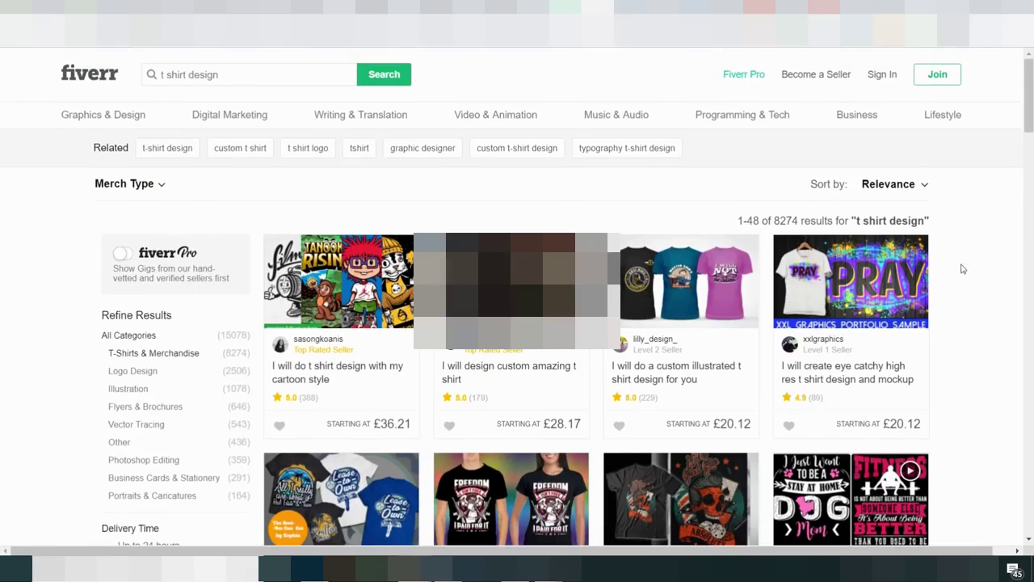
left_click(889, 184)
left_click(890, 216)
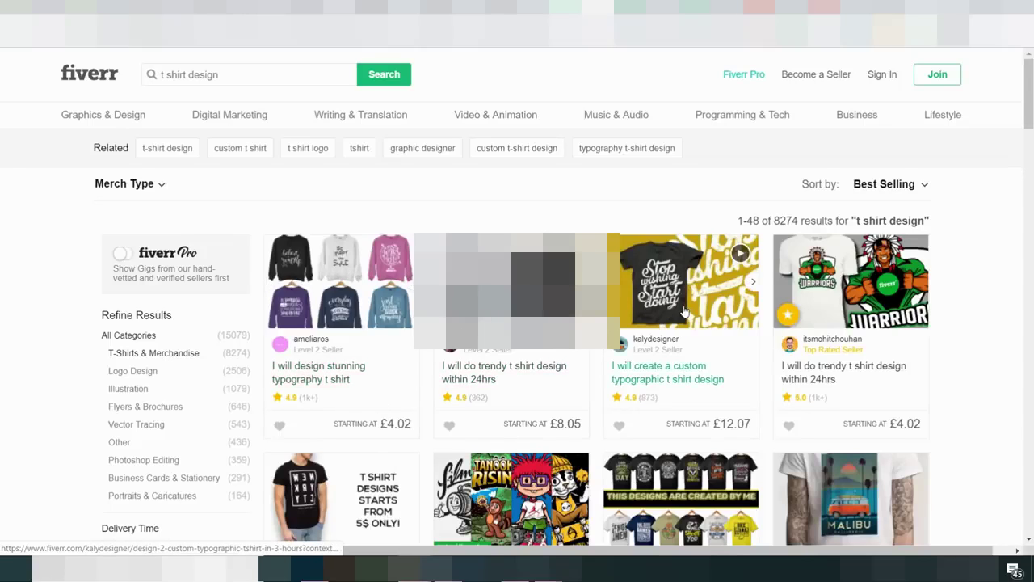
Compare the prices and ratings of the best-selling T-shirt design gigs and open the cartoon-style design gig.
scroll(646, 331, "down", 1)
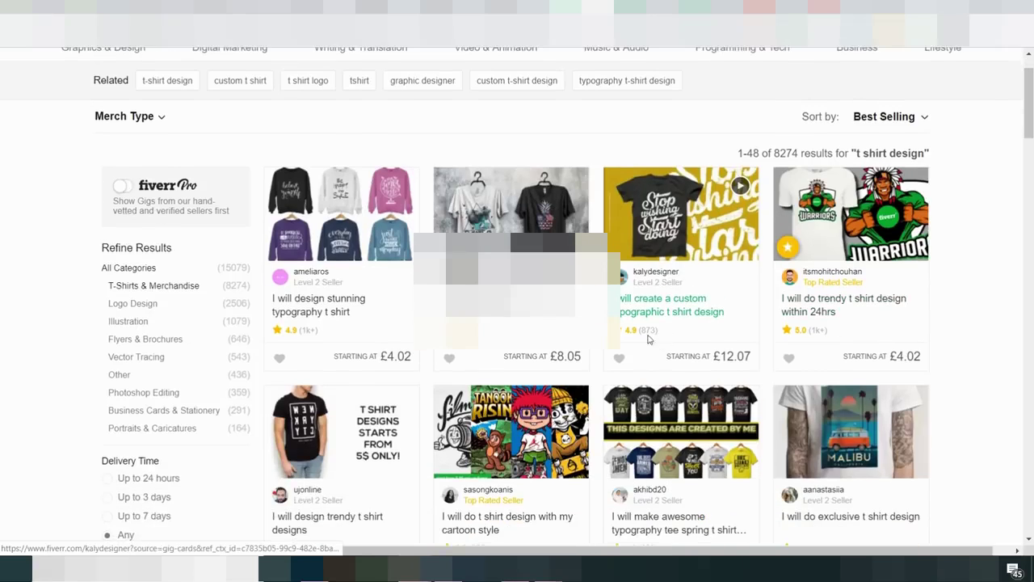
scroll(487, 376, "down", 1)
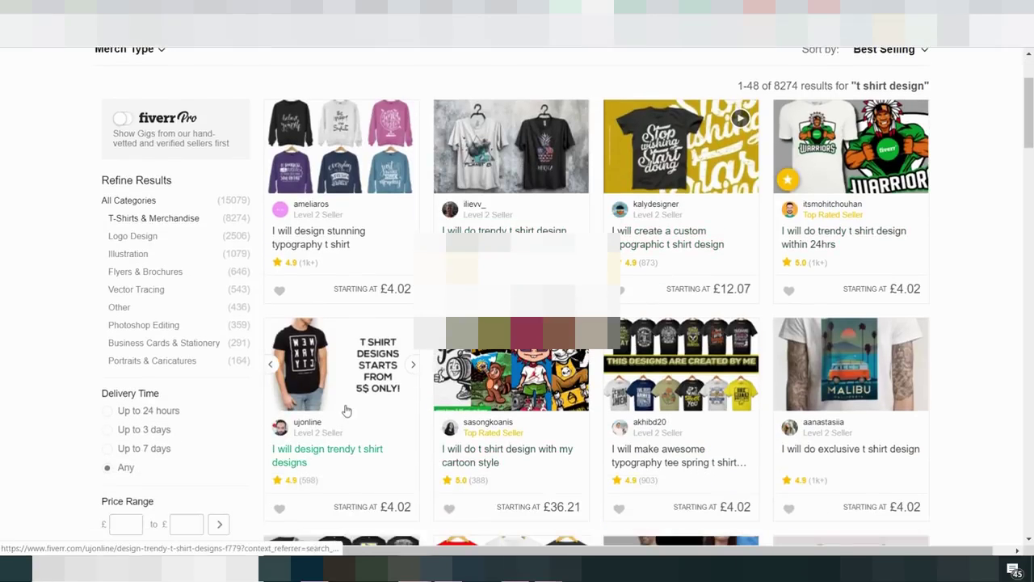
scroll(856, 372, "down", 3)
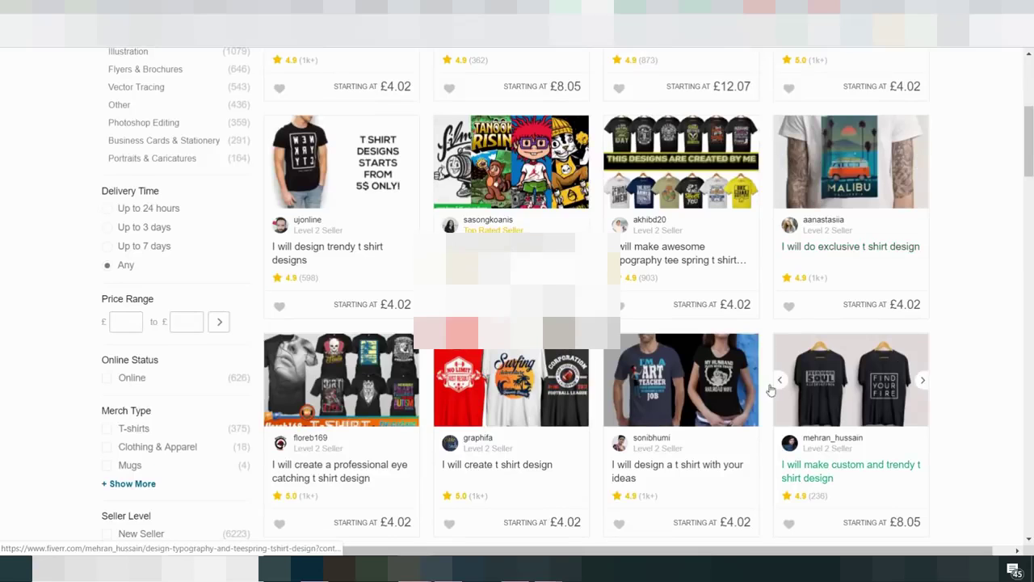
scroll(485, 465, "up", 5)
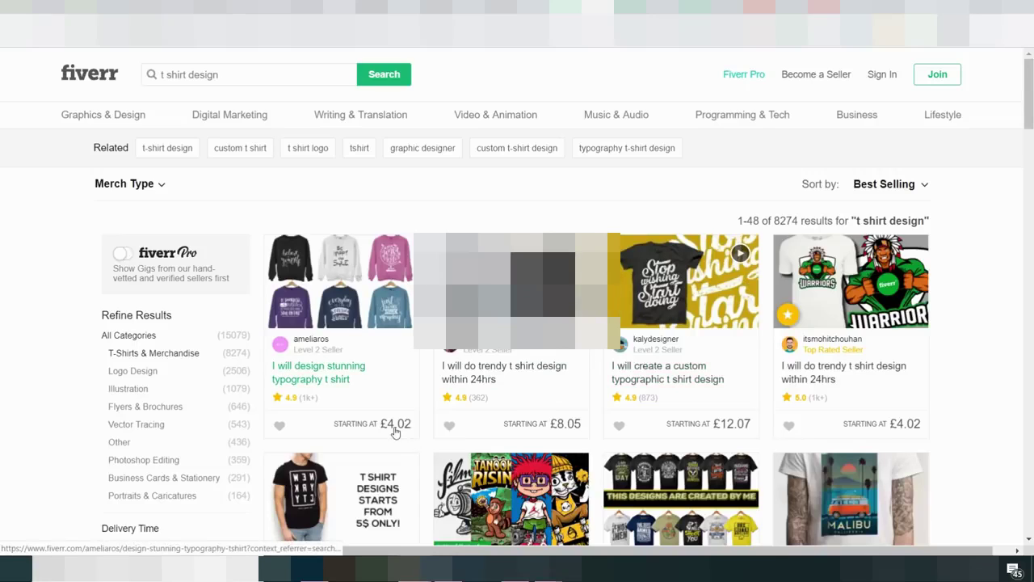
left_click(511, 494)
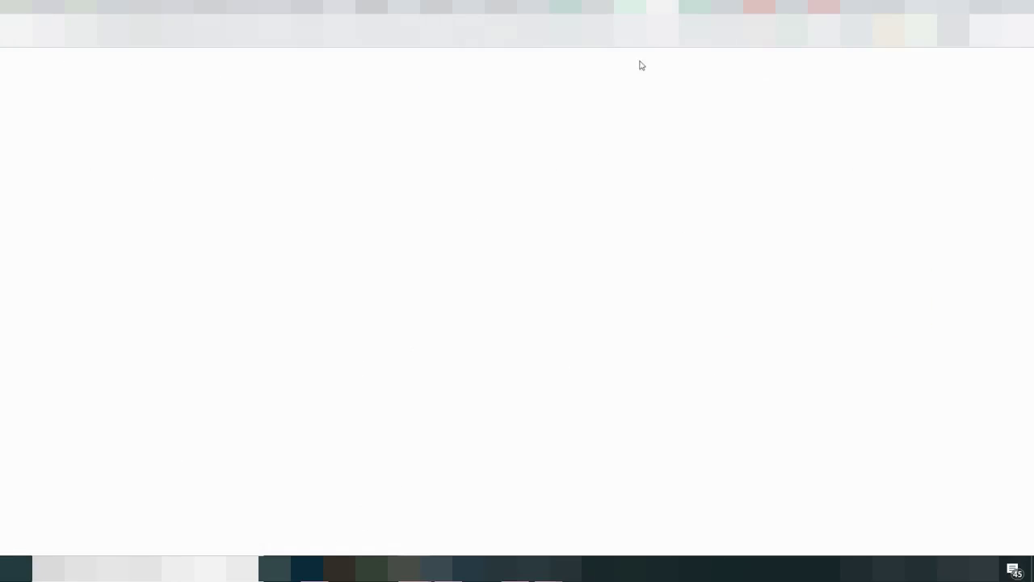
Compare the packages, prices and seller details of the cartoon-style gig and the "Design Custom Amazing T Shirt" gig.
scroll(768, 204, "down", 5)
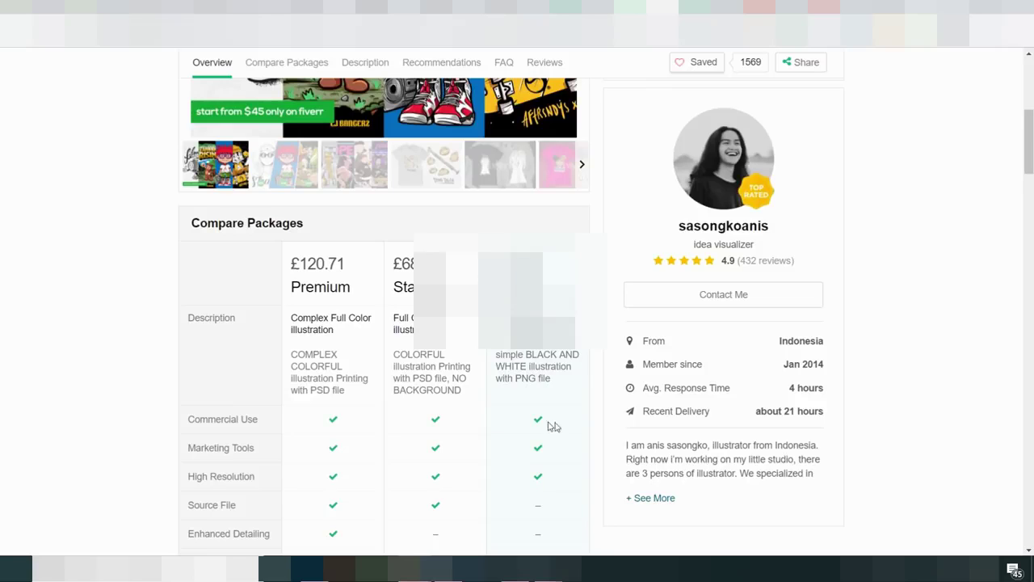
scroll(537, 397, "down", 2)
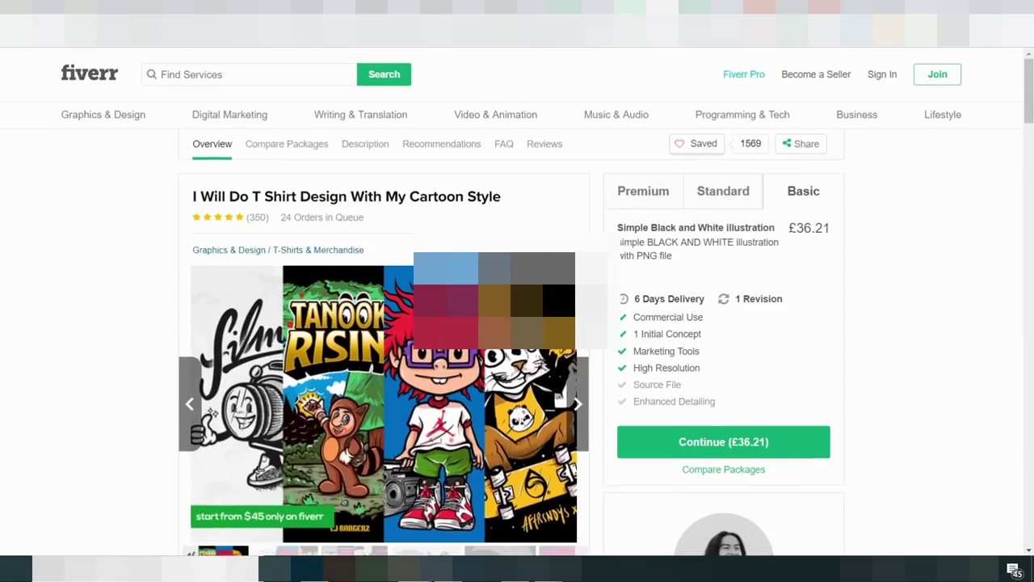
scroll(468, 168, "down", 3)
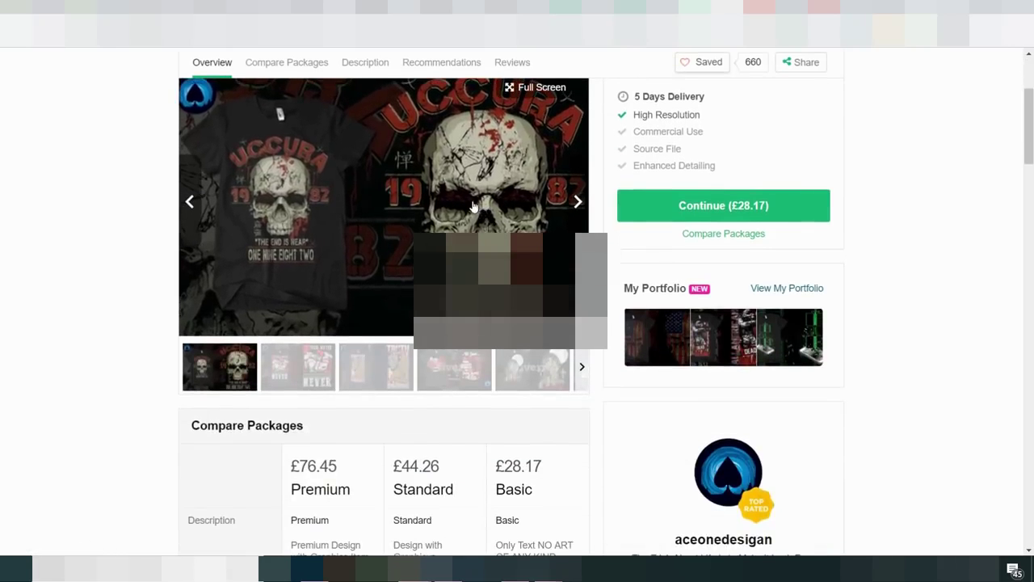
scroll(584, 353, "down", 3)
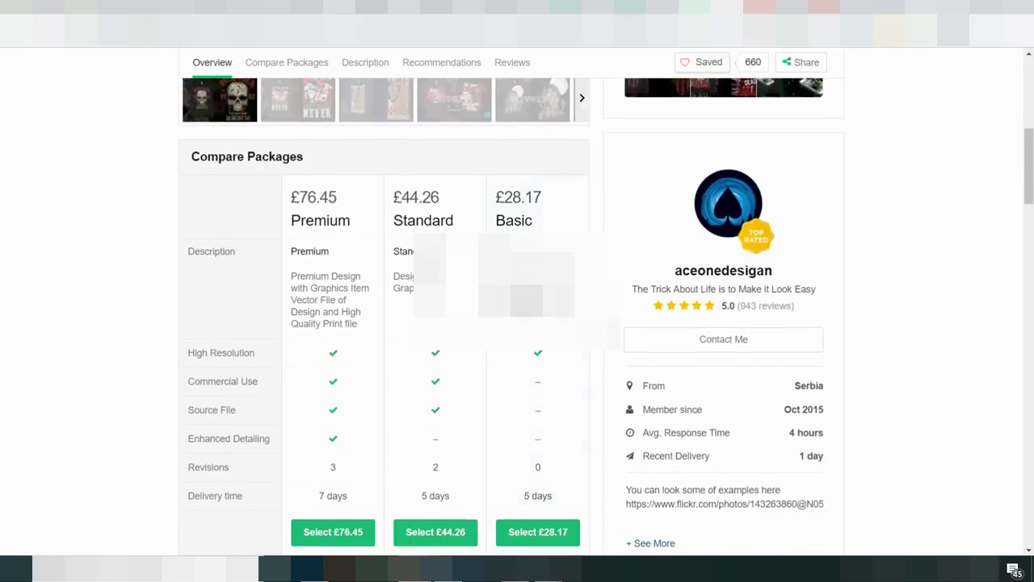
scroll(565, 393, "up", 5)
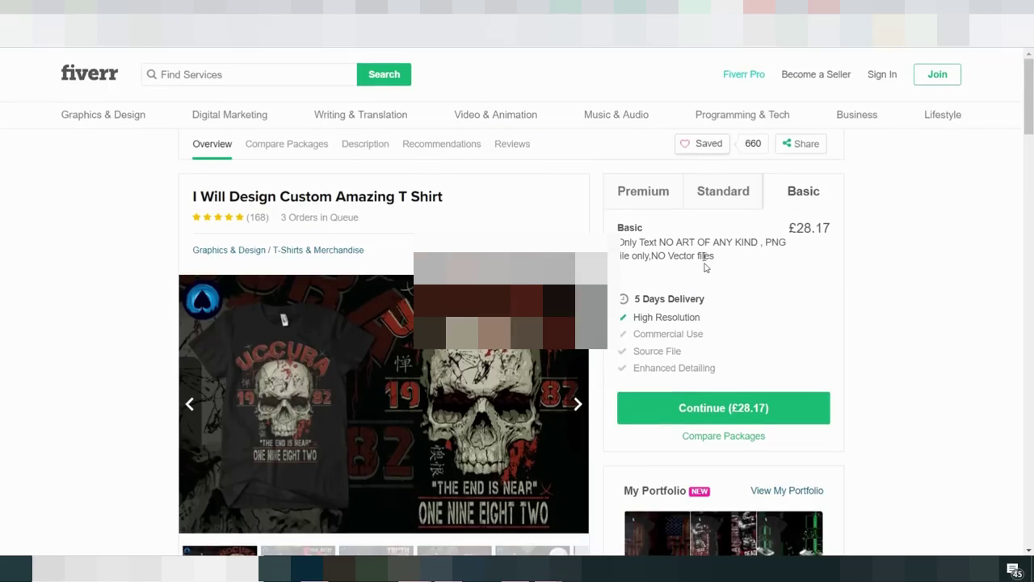
Switch to Shutterstock and open the Pets stock photos within the Animals/Wildlife category.
key("ctrl+Tab")
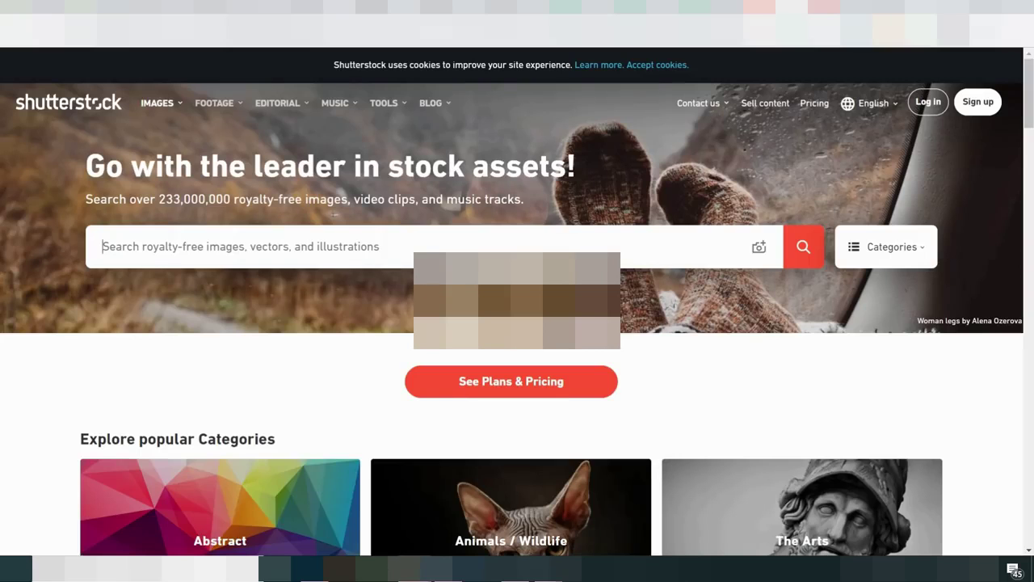
scroll(503, 188, "down", 4)
scroll(750, 325, "down", 2)
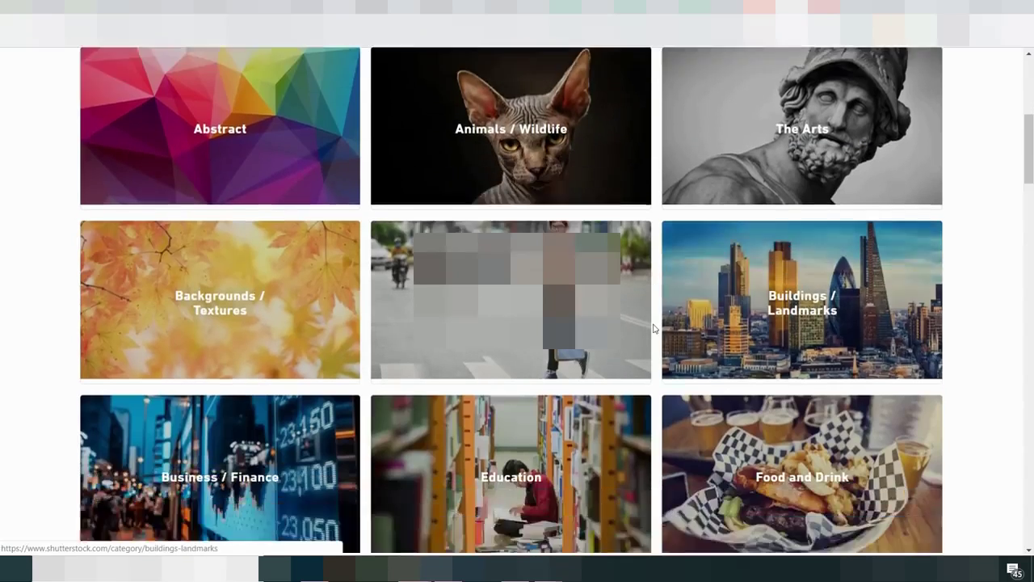
scroll(504, 203, "up", 3)
left_click(511, 267)
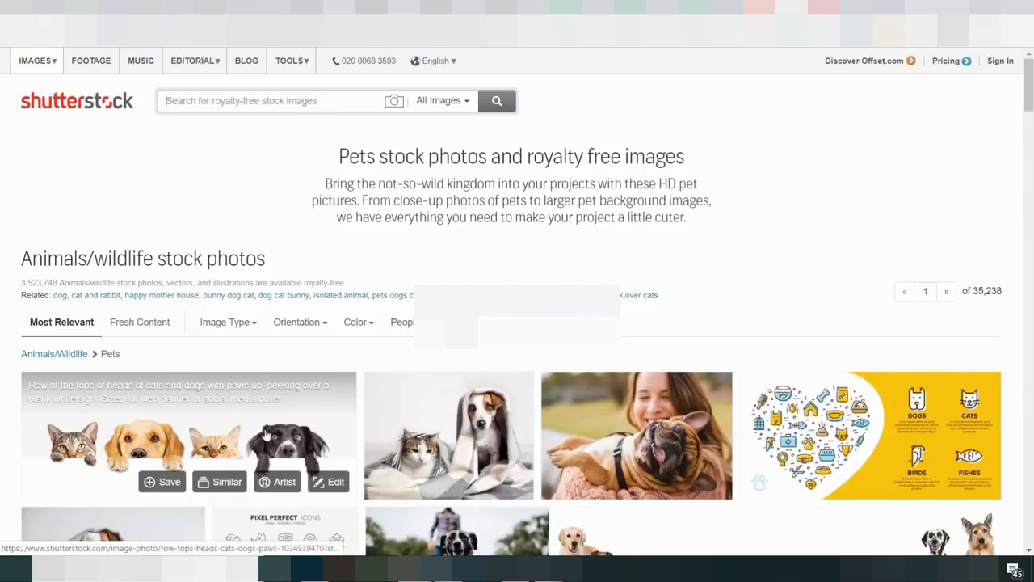
Open the photo showing a row of cat and dog heads with paws up over a blank white sign.
scroll(409, 251, "down", 2)
mouse_move(207, 269)
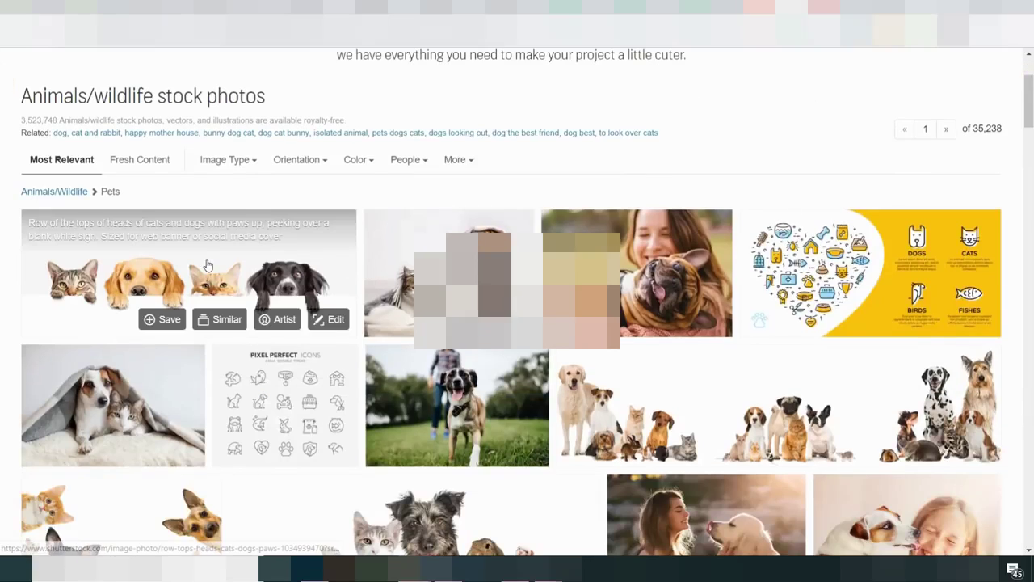
left_click(239, 289)
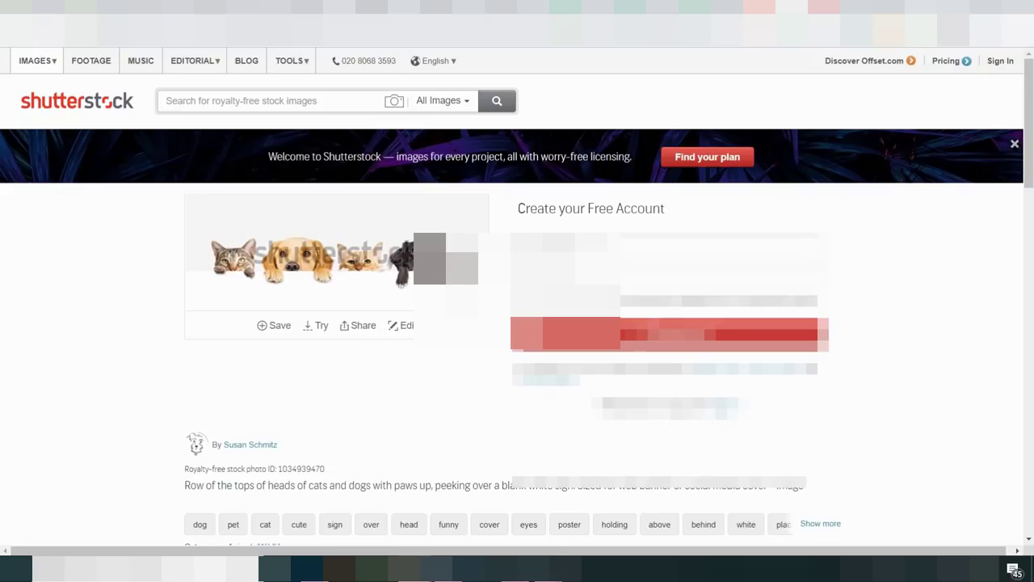
Create a free Shutterstock account with the e-mail and account password, dismissing the password-saving and download plan offers.
left_click(622, 278)
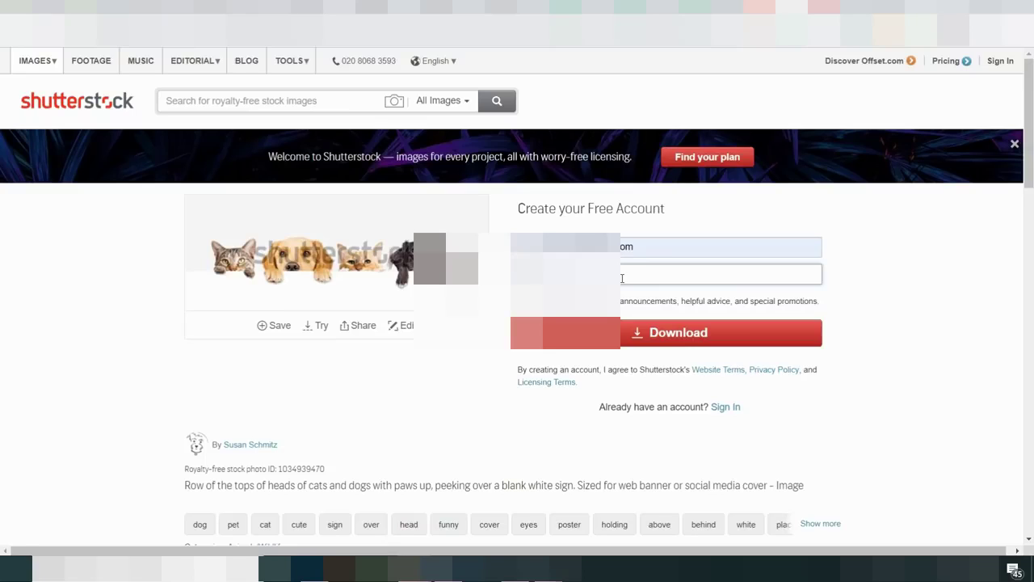
left_click(646, 332)
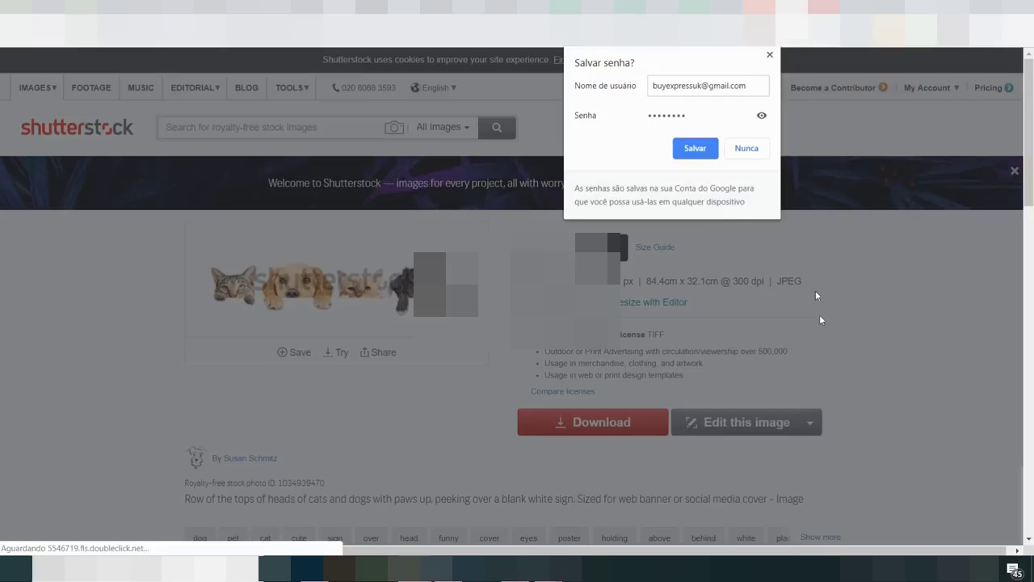
left_click(769, 55)
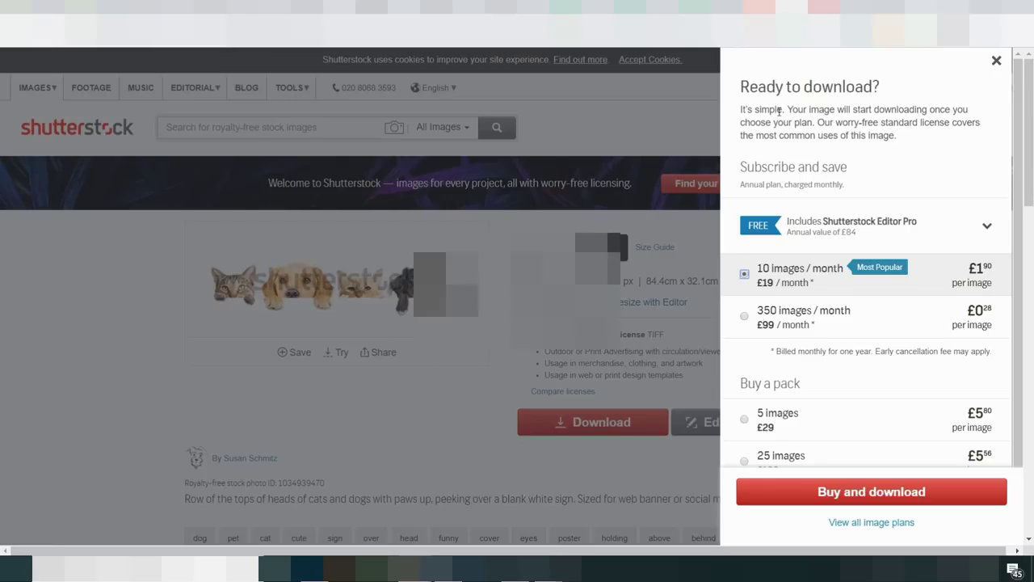
left_click(996, 61)
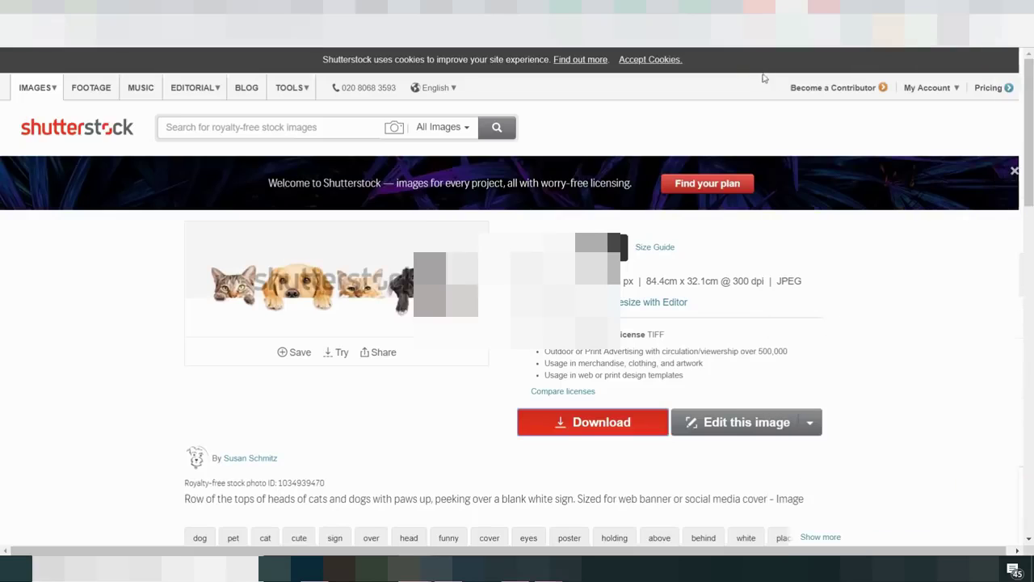
Accept the site's cookies and look through the similar images and those by the same artist.
left_click(658, 64)
scroll(381, 333, "down", 4)
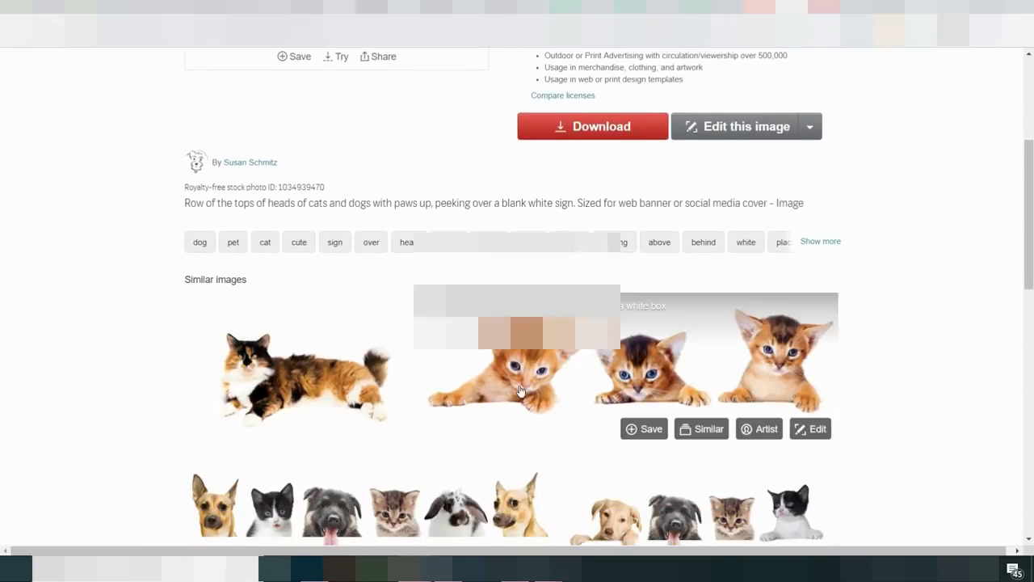
scroll(907, 305, "down", 3)
scroll(907, 304, "down", 3)
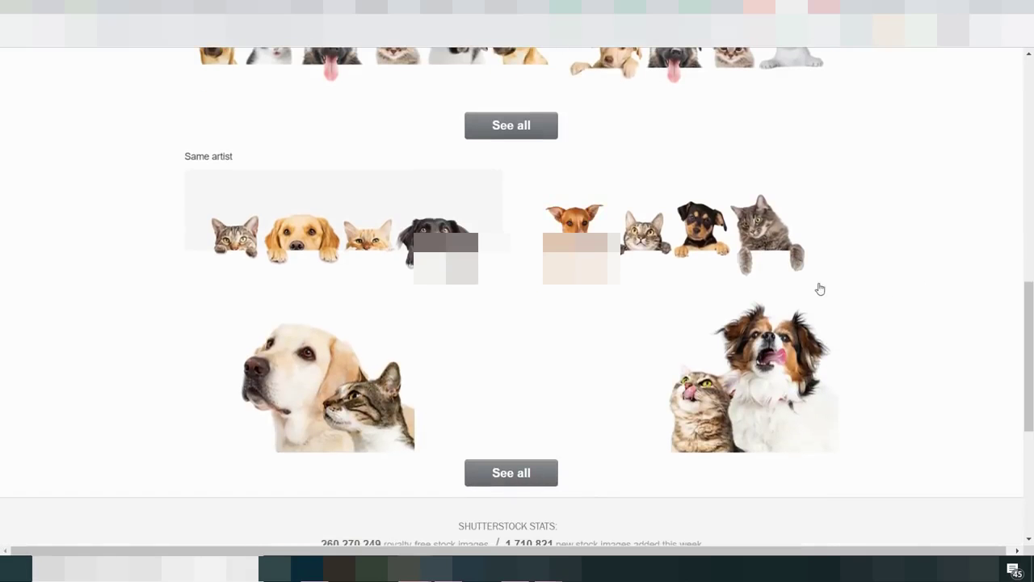
scroll(851, 330, "down", 5)
scroll(406, 221, "up", 15)
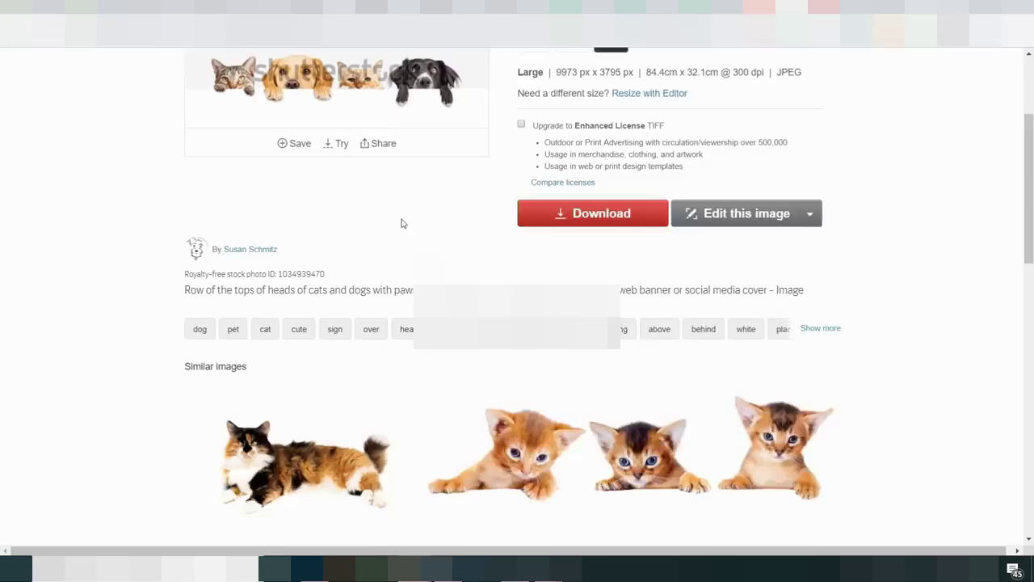
Return to the Shutterstock home page and open the Holidays stock image category.
left_click(56, 97)
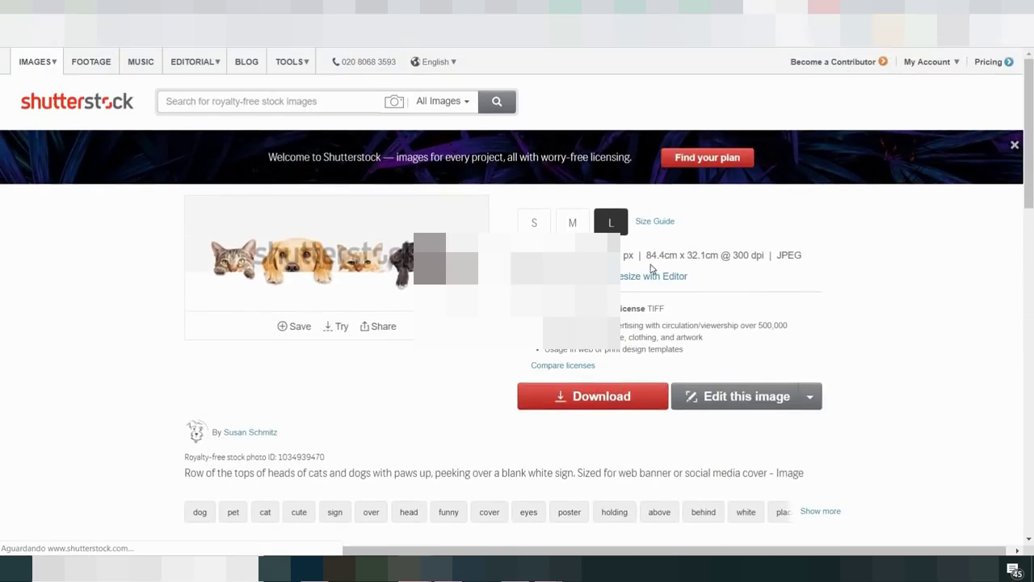
scroll(908, 328, "down", 2)
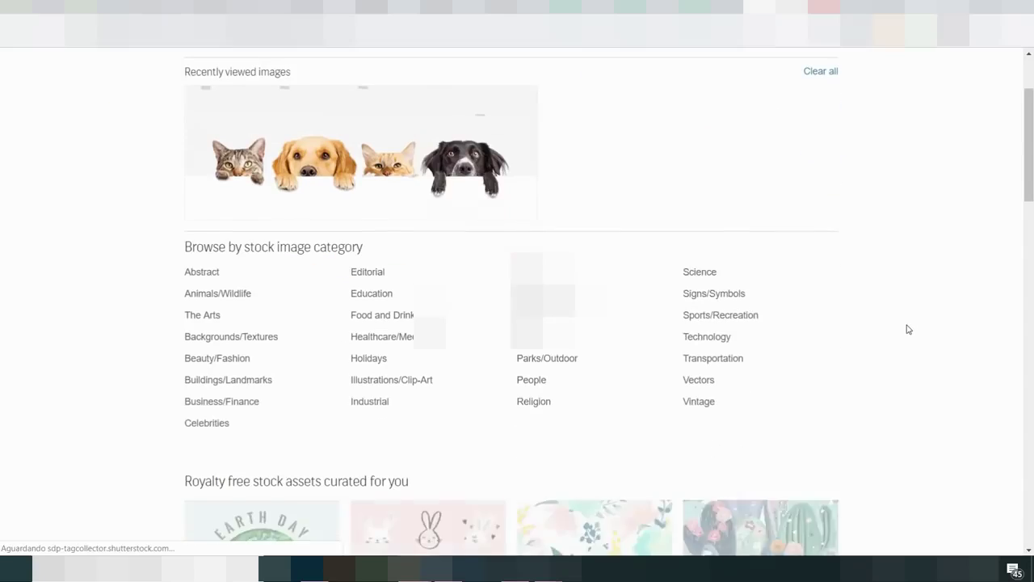
scroll(728, 347, "down", 3)
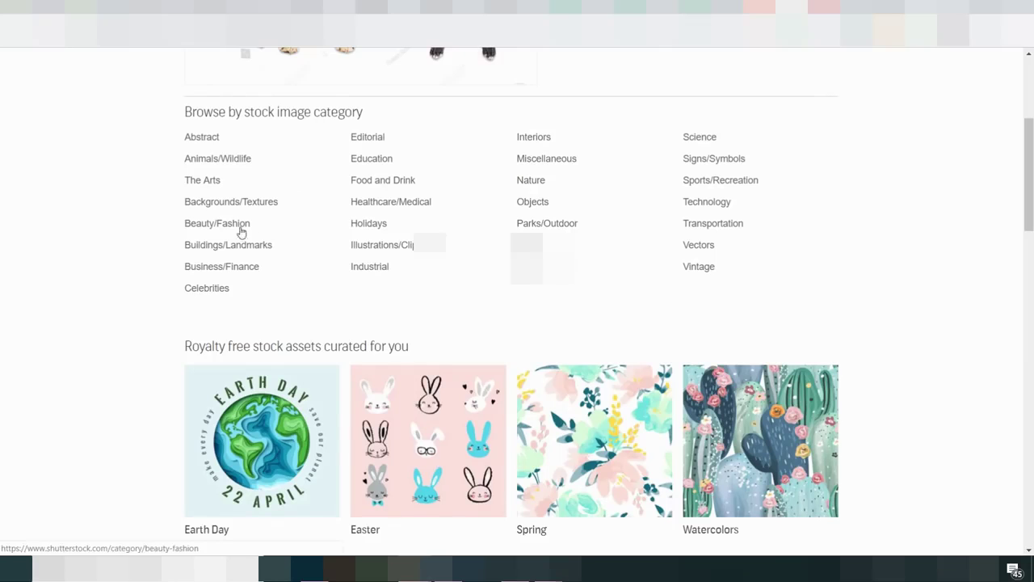
left_click(354, 223)
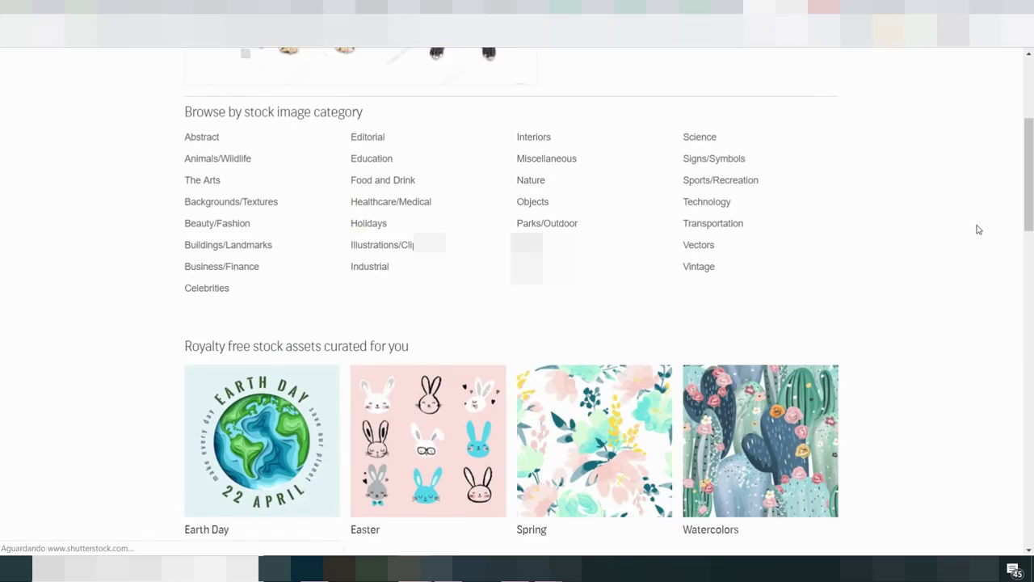
Look through the Holidays images and open the images similar to the purple Carnaval design.
scroll(861, 268, "down", 3)
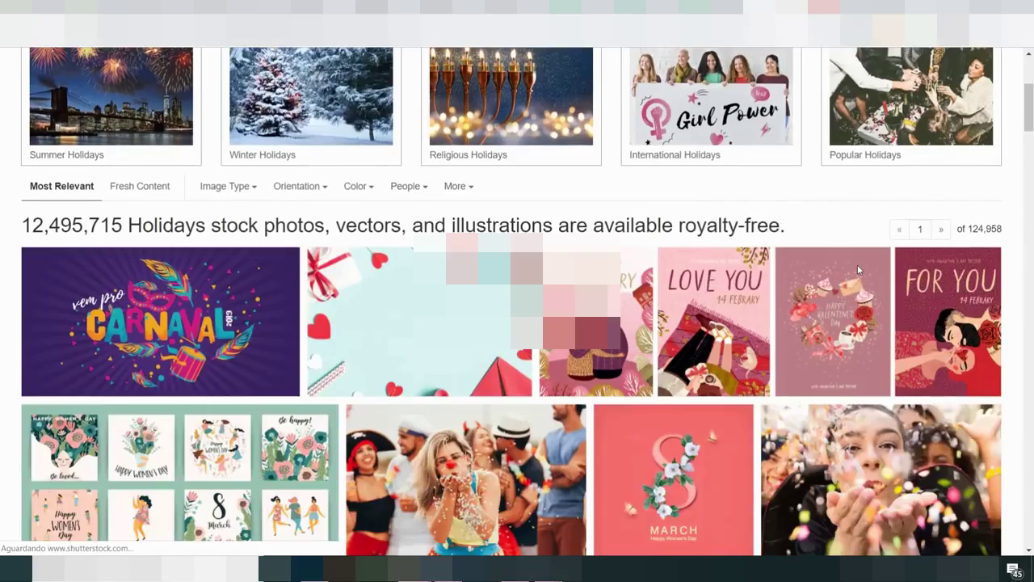
scroll(862, 266, "down", 5)
scroll(860, 266, "up", 3)
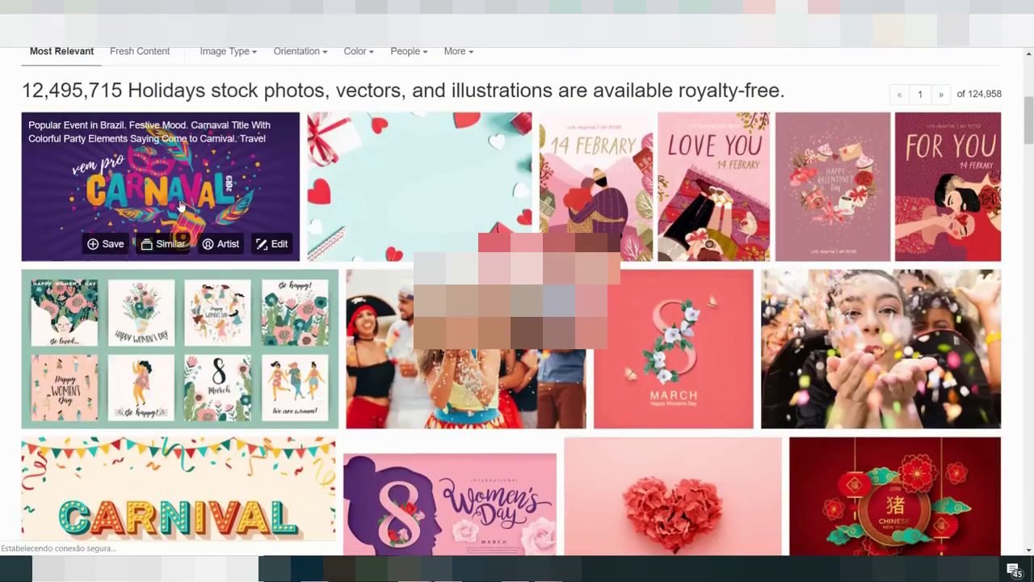
left_click(248, 179)
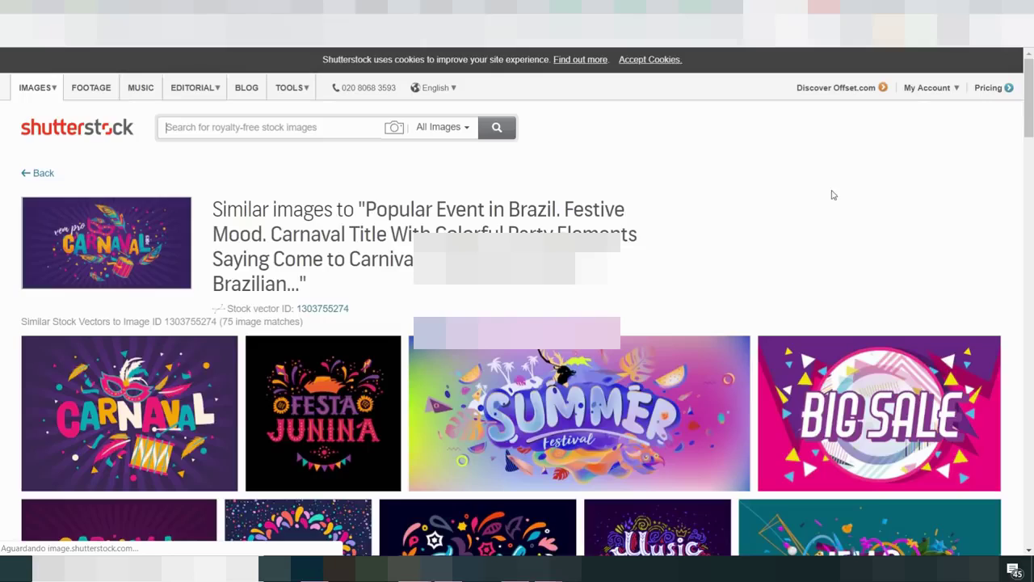
scroll(802, 297, "up", 2)
Switch back to Printful in the Shopify admin and show the T-shirts under men's clothing in the product catalog.
scroll(802, 297, "down", 5)
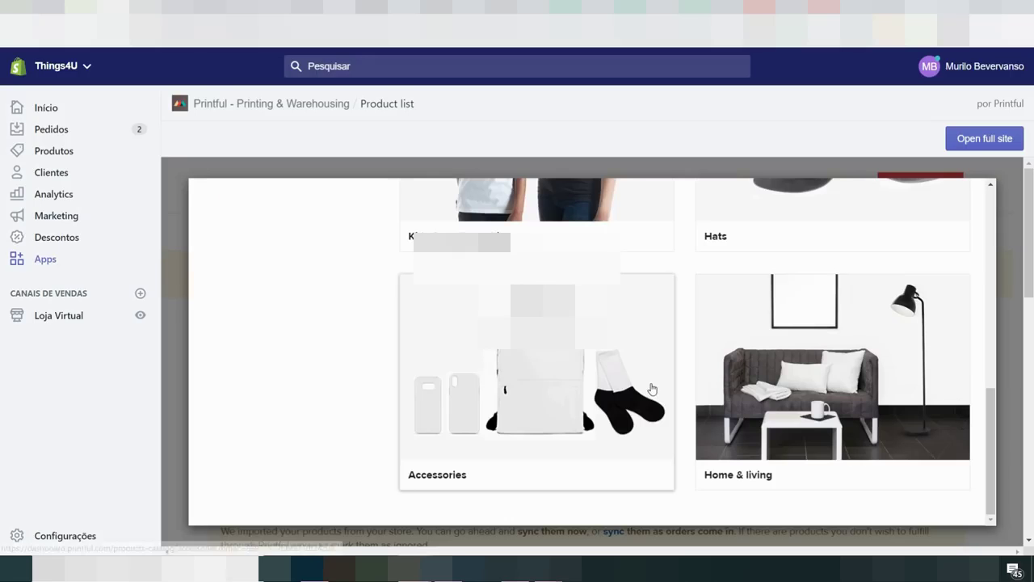
scroll(652, 387, "up", 8)
scroll(652, 389, "down", 1)
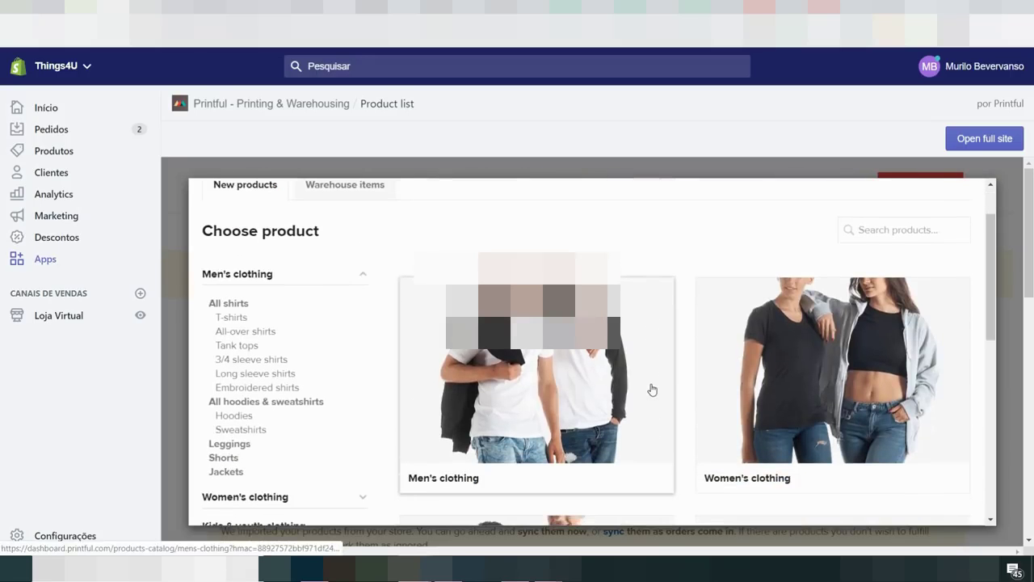
left_click(229, 320)
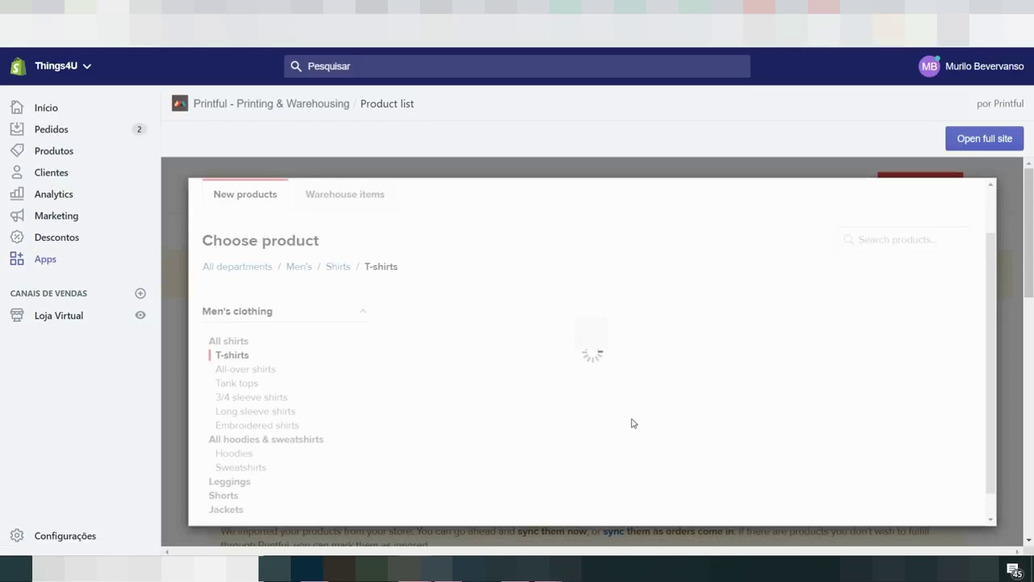
Browse the men's T-shirts and choose the Bella + Canvas 3005 Unisex Short Sleeve V-Neck Jersey Tee with Tear Away Label.
scroll(808, 388, "down", 12)
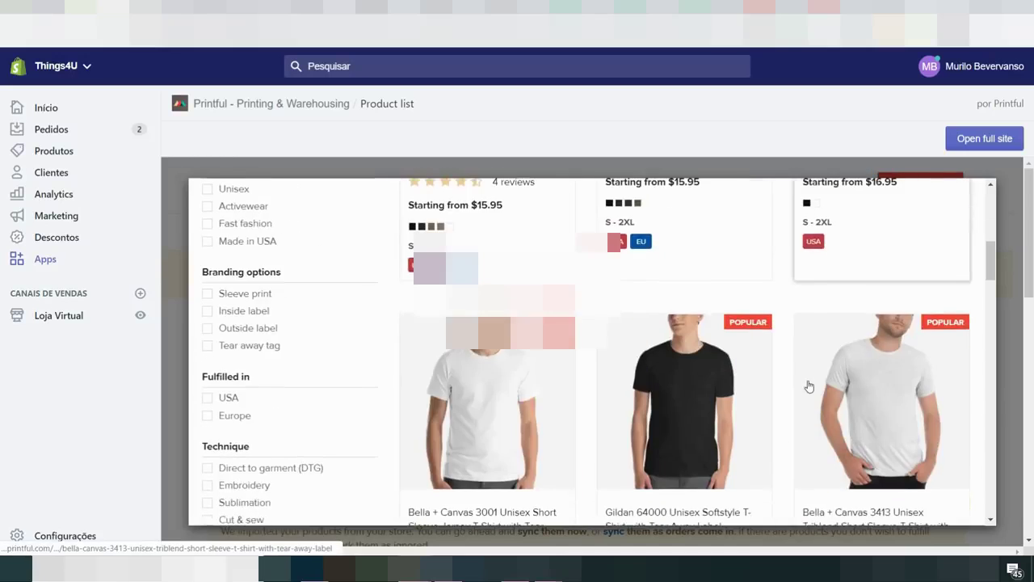
scroll(808, 386, "down", 15)
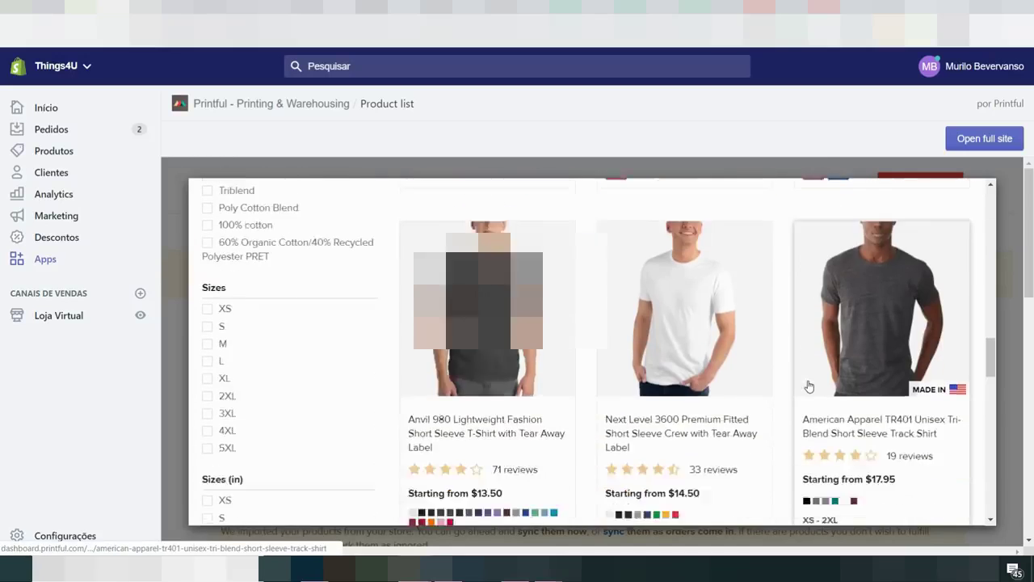
scroll(809, 386, "down", 5)
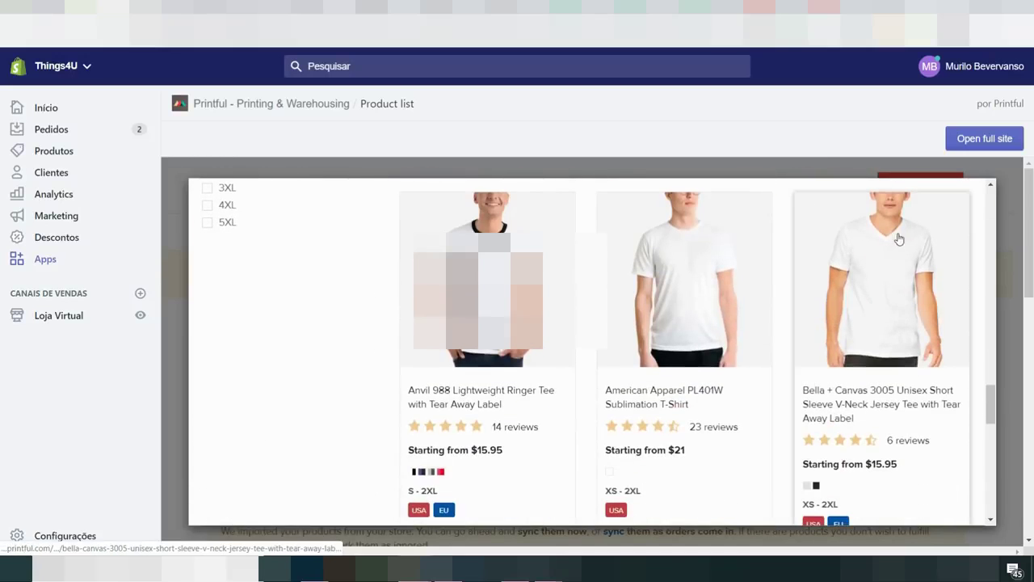
scroll(880, 429, "down", 1)
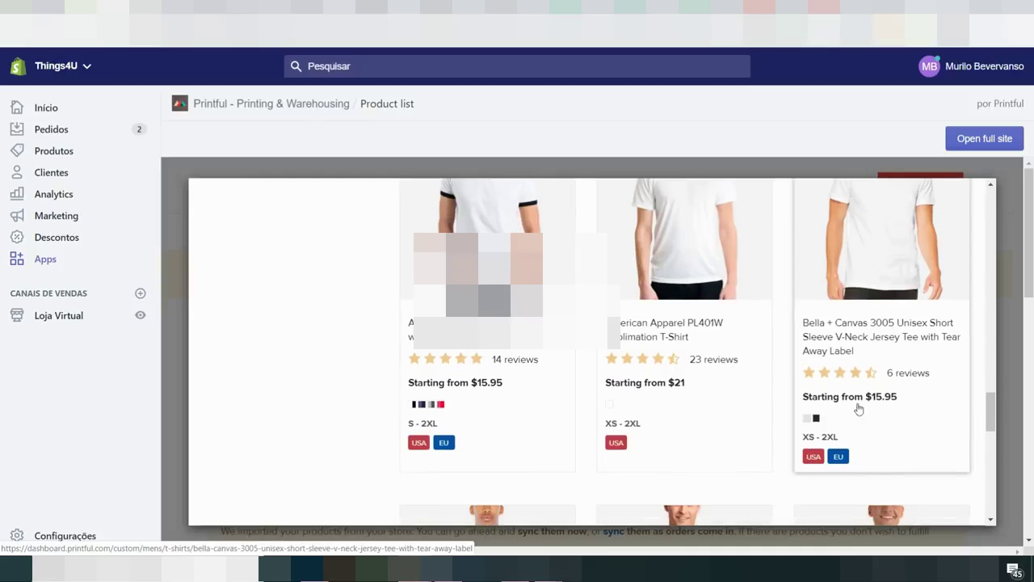
left_click(888, 275)
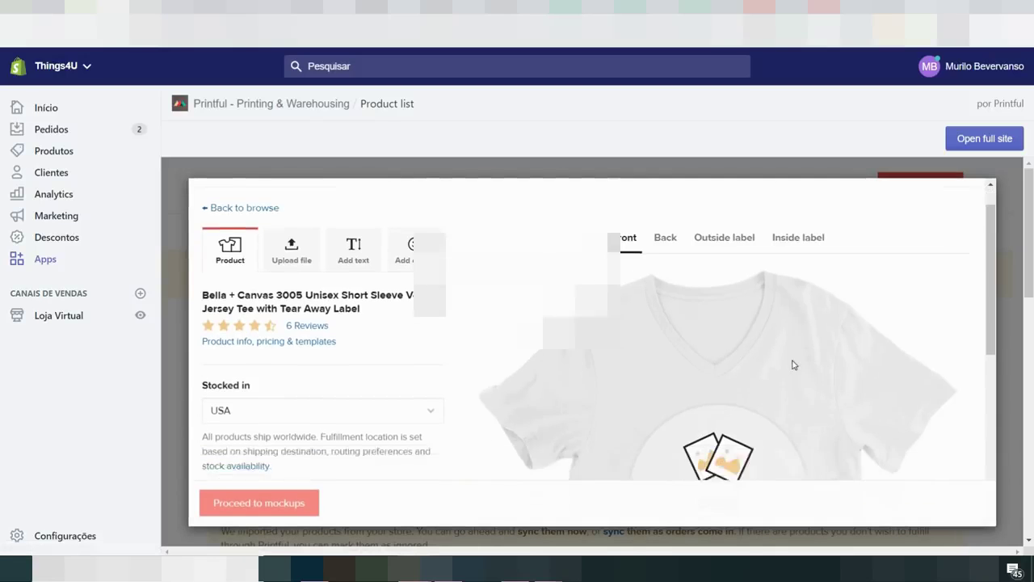
Review the shirt's color, size and design area options, and open the store's file library for uploading a design.
scroll(775, 372, "down", 3)
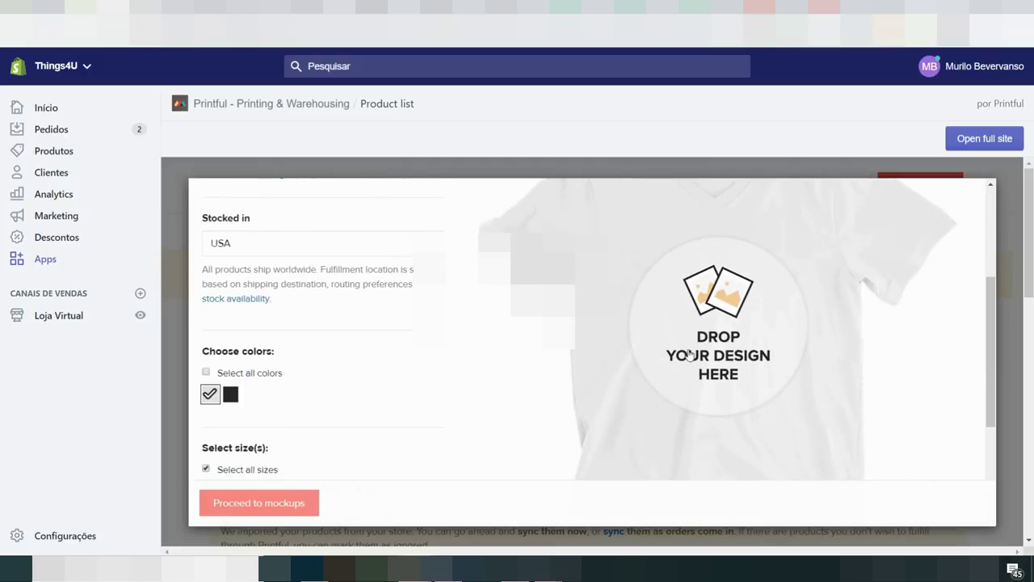
scroll(448, 380, "up", 3)
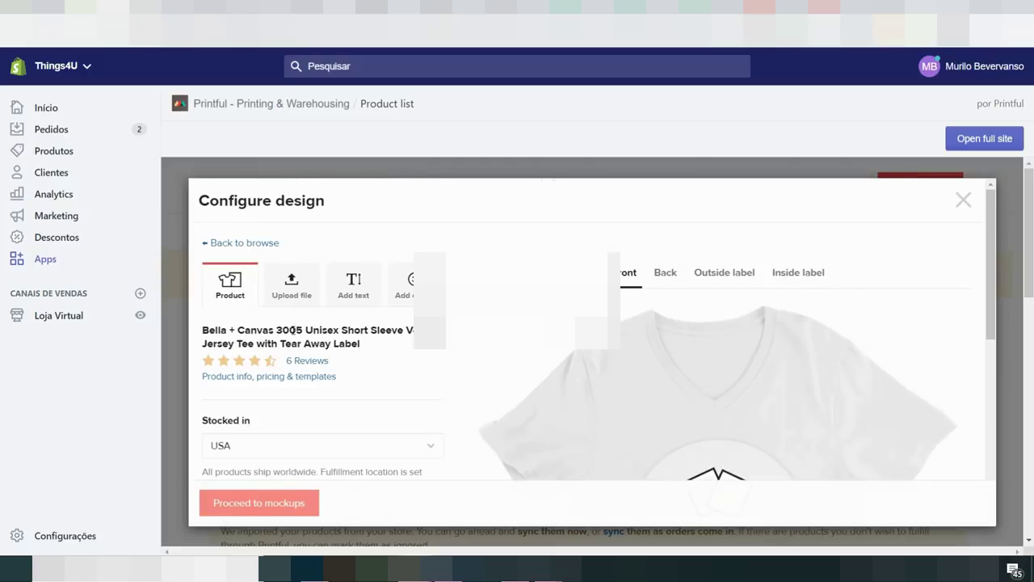
left_click(291, 283)
left_click(324, 476)
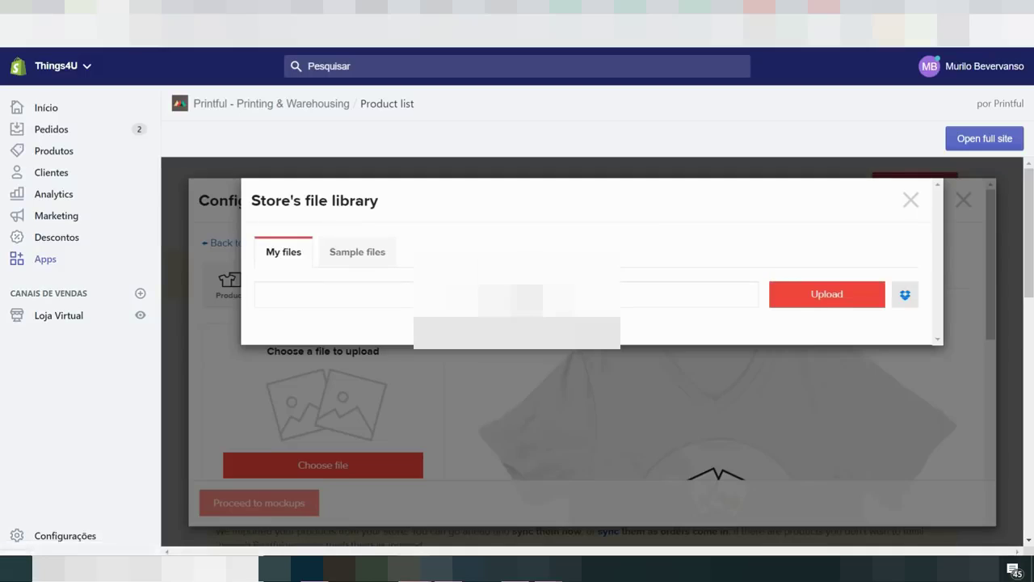
Upload SHOPIFY-MONSTER-(1).png to the store's file library and choose it for the front of the shirt.
left_click(835, 300)
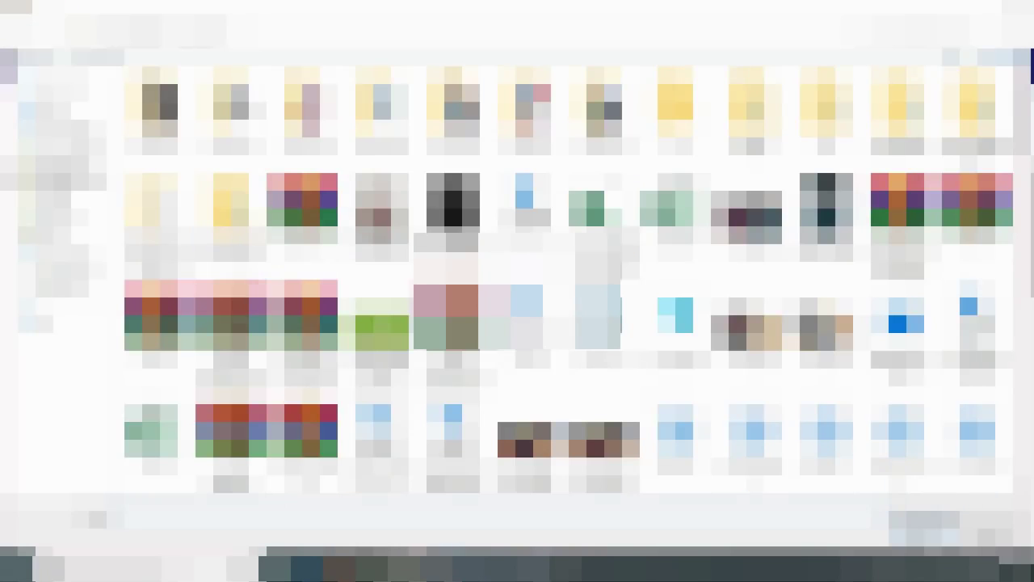
double_click(526, 415)
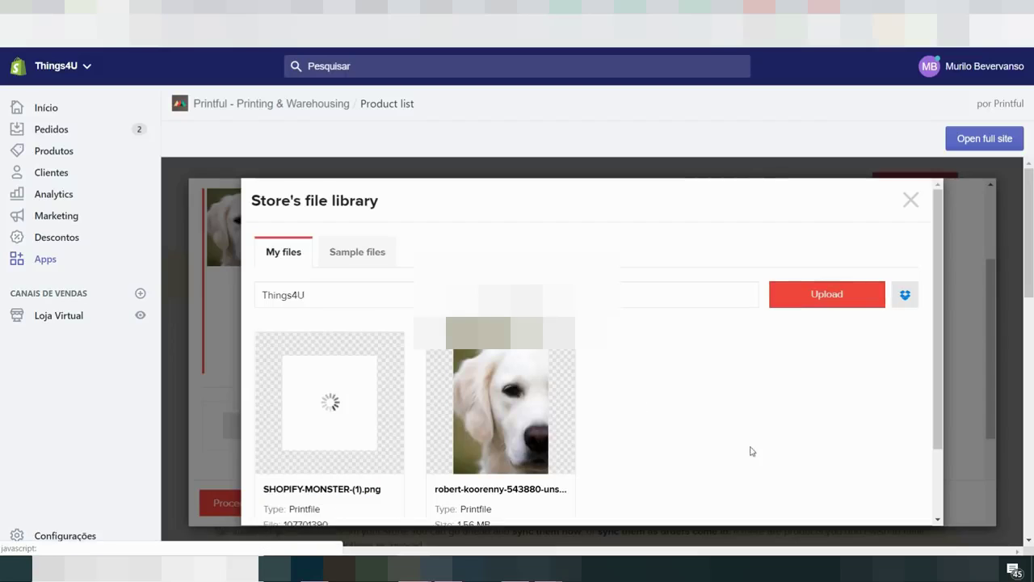
scroll(383, 363, "down", 1)
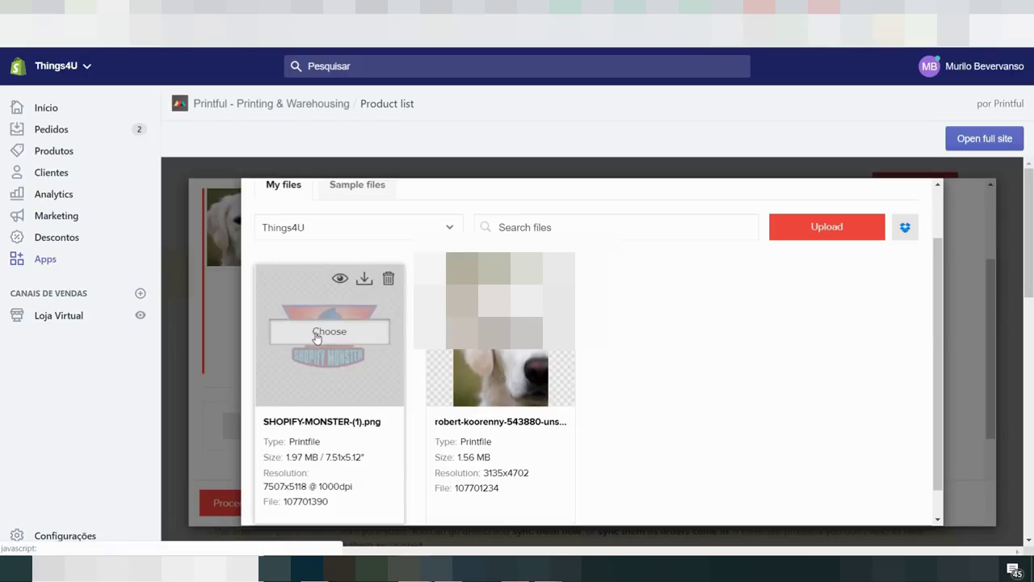
left_click(313, 328)
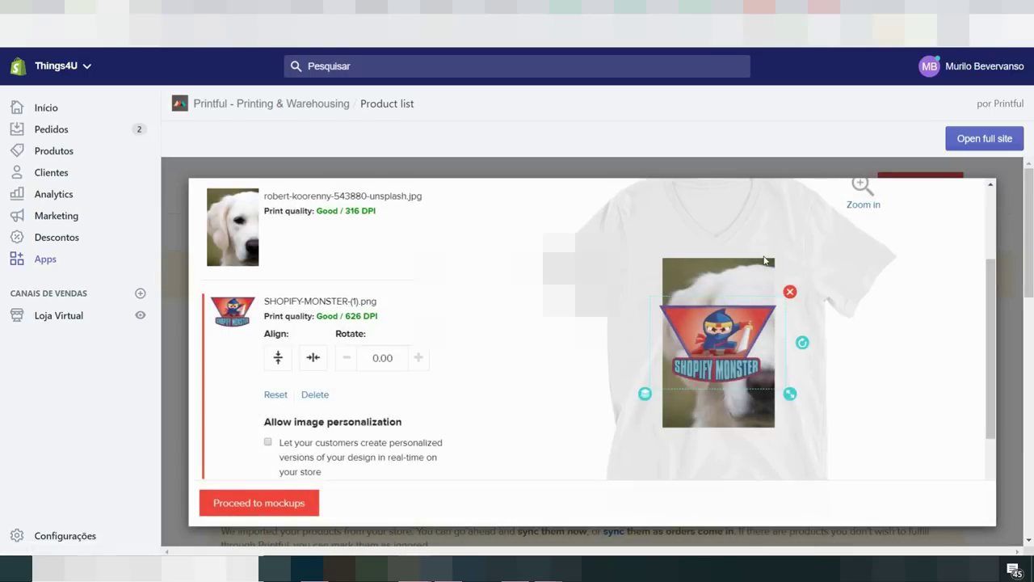
Remove the dog photo from the shirt front and select the Shopify Monster logo.
left_click(758, 271)
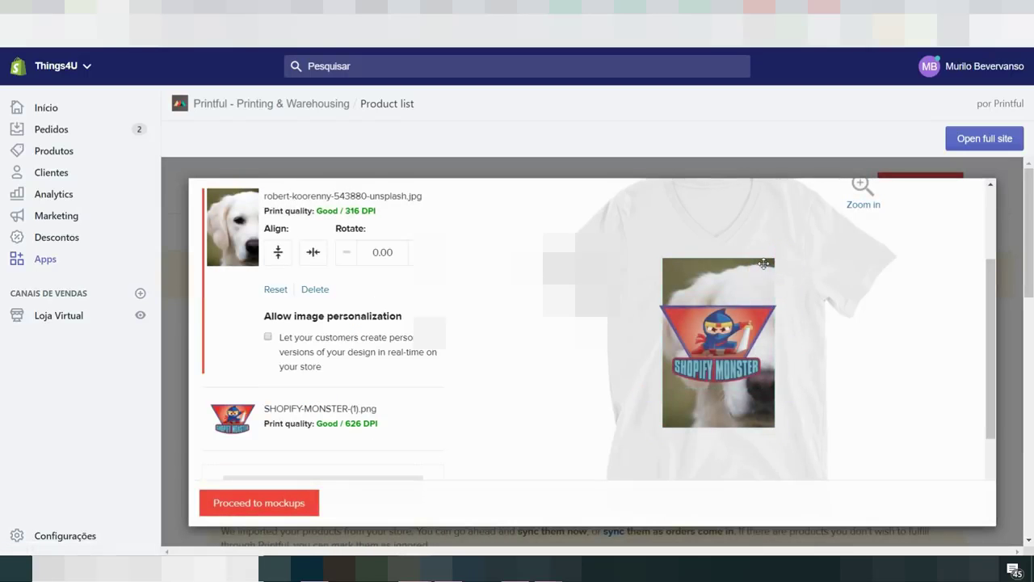
left_click(778, 254)
left_click(777, 309)
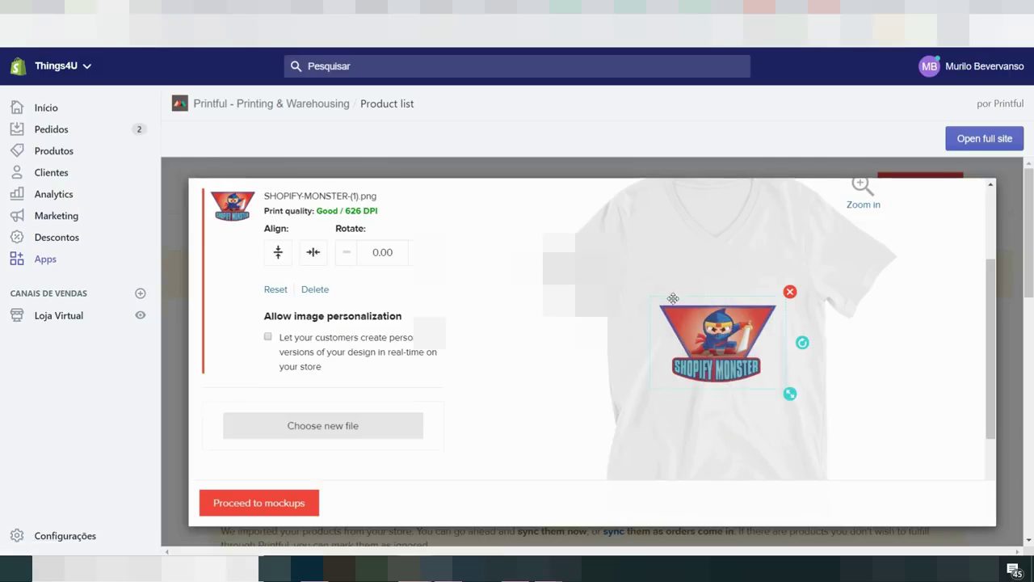
Shrink the Shopify Monster logo slightly and move it higher on the shirt's chest.
mouse_move(790, 393)
left_mouse_down()
mouse_move(806, 399)
mouse_move(786, 390)
left_mouse_up()
left_click_drag(704, 334, 706, 306)
left_click(845, 336)
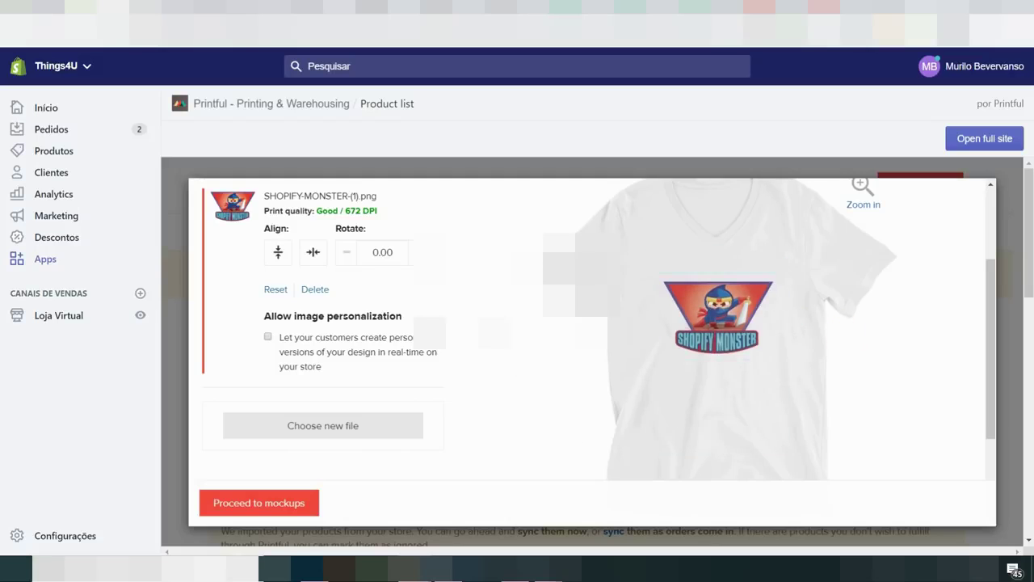
left_click(487, 365)
Look through the back, outside label and inside label print areas, and check the selected colors and sizes.
scroll(312, 344, "down", 1)
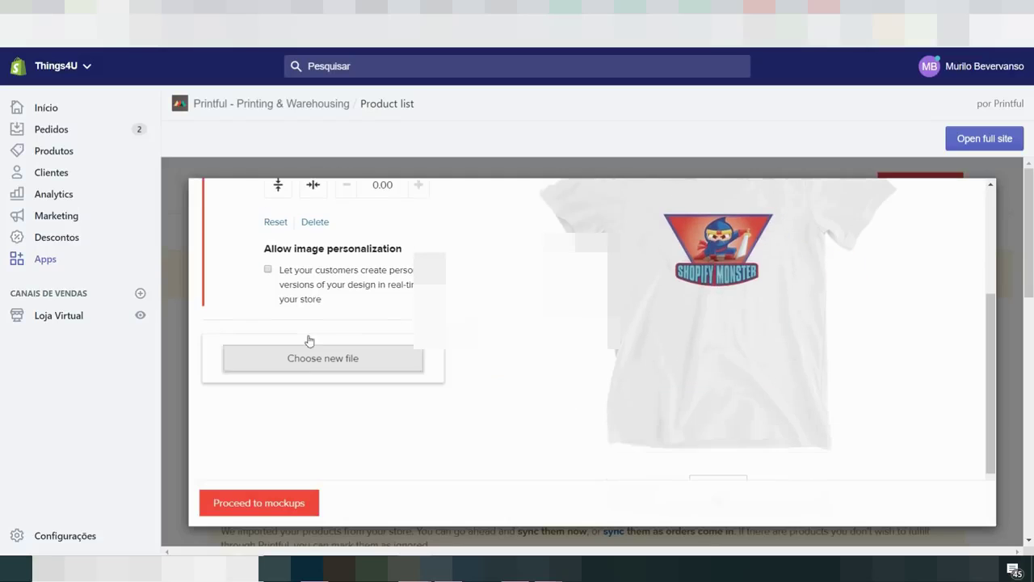
scroll(618, 353, "up", 2)
scroll(618, 353, "up", 1)
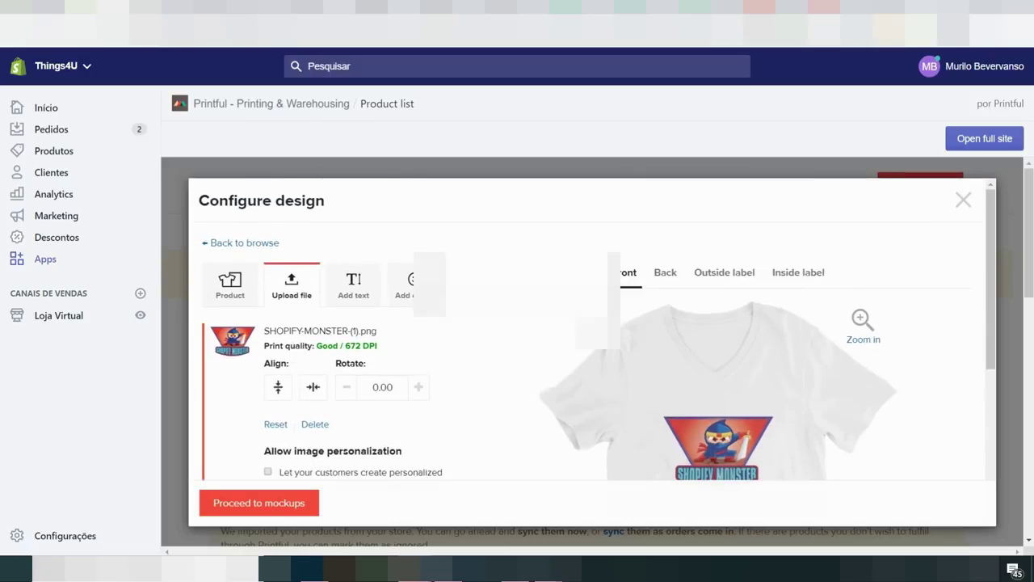
scroll(625, 317, "down", 1)
left_click(667, 205)
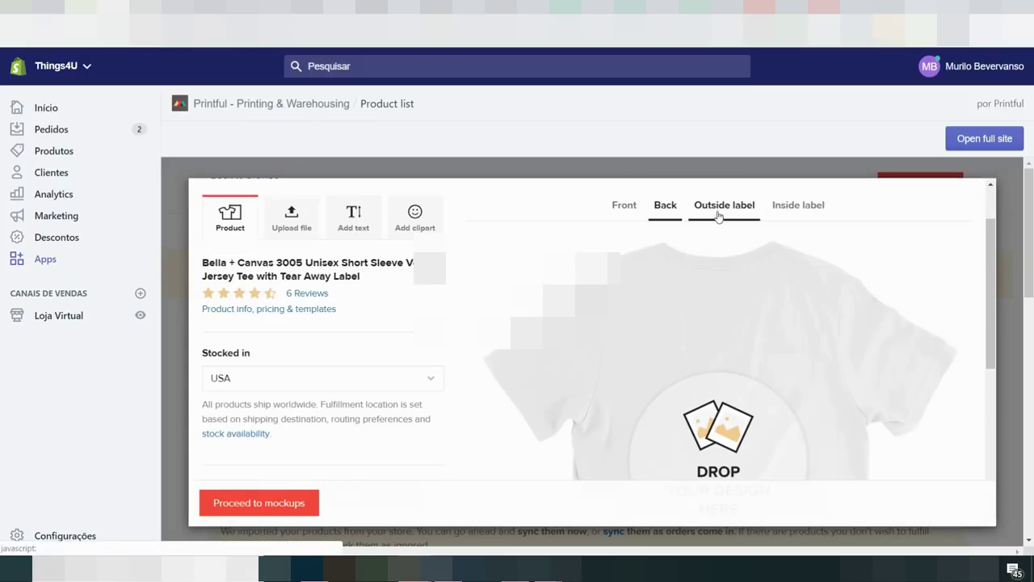
left_click(730, 207)
left_click(781, 205)
scroll(592, 329, "down", 5)
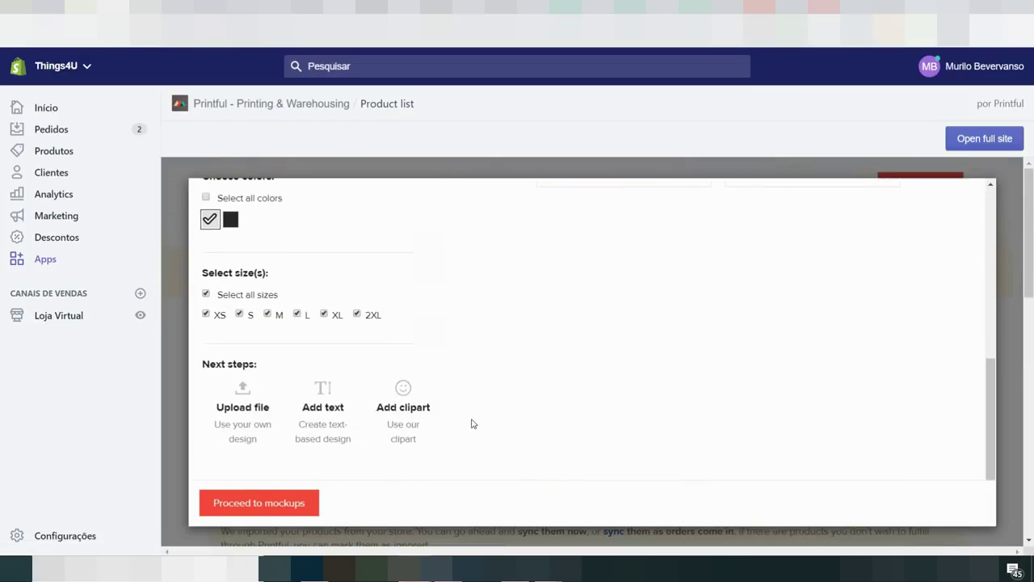
scroll(437, 432, "up", 1)
scroll(234, 355, "up", 1)
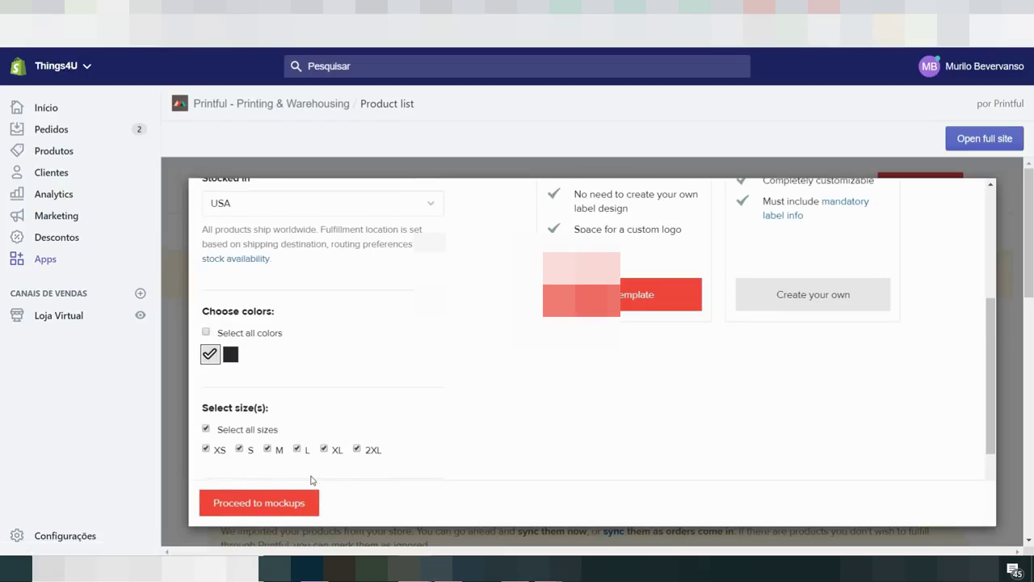
scroll(316, 478, "down", 1)
Proceed to the mockups, choose the PNG mockup format and continue to the product description.
left_click(245, 512)
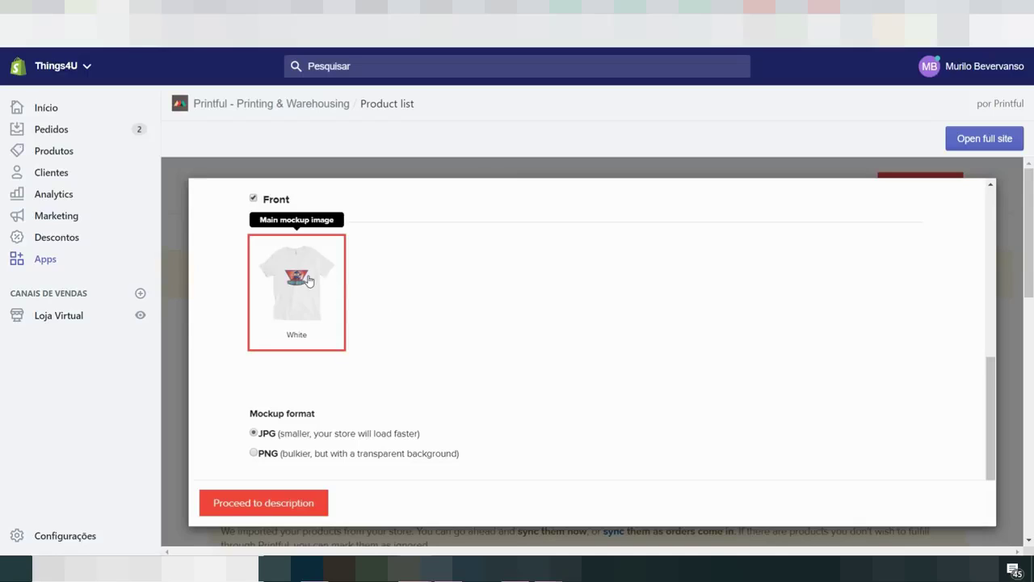
left_click(274, 454)
left_click(279, 504)
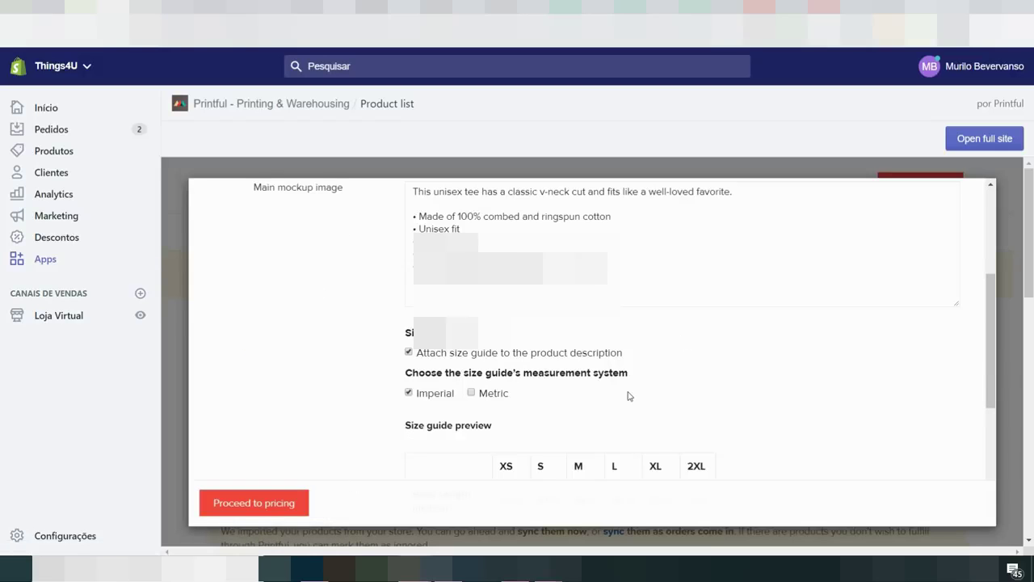
Check the description language options and title the product "Shopify Monster - Live Changing".
scroll(629, 396, "up", 3)
left_click(485, 296)
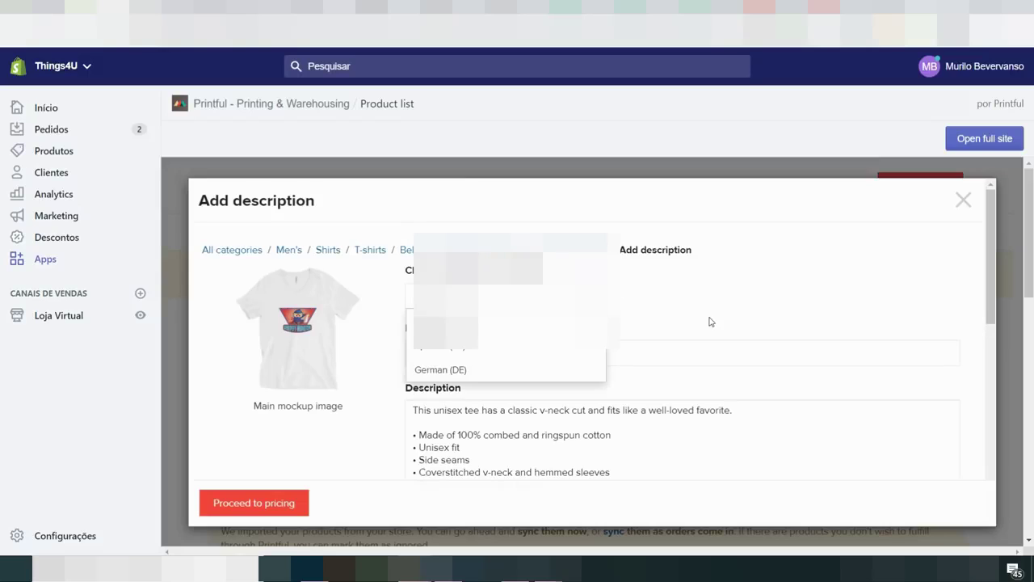
left_click(696, 315)
triple_click(606, 352)
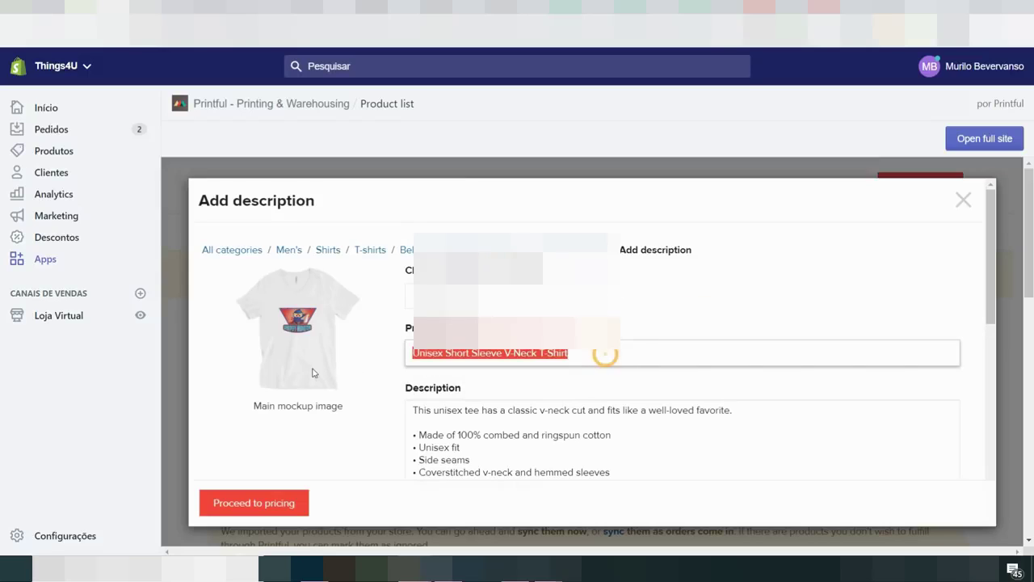
type("Shopify Monster - Live Changing")
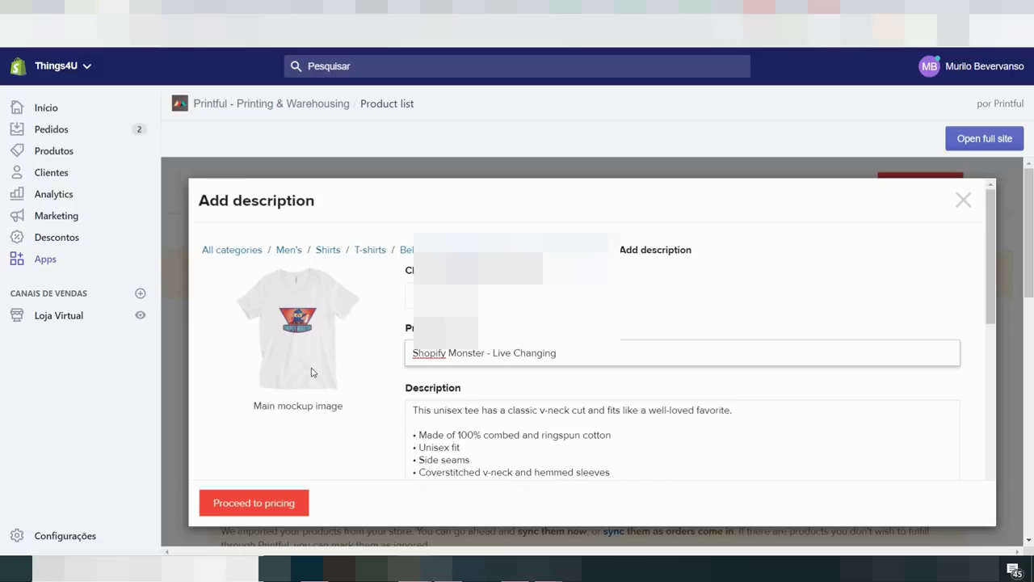
Review the description text and preview the size guide in metric units, returning it to imperial only.
left_click(544, 380)
scroll(544, 379, "down", 1)
left_click_drag(412, 340, 641, 485)
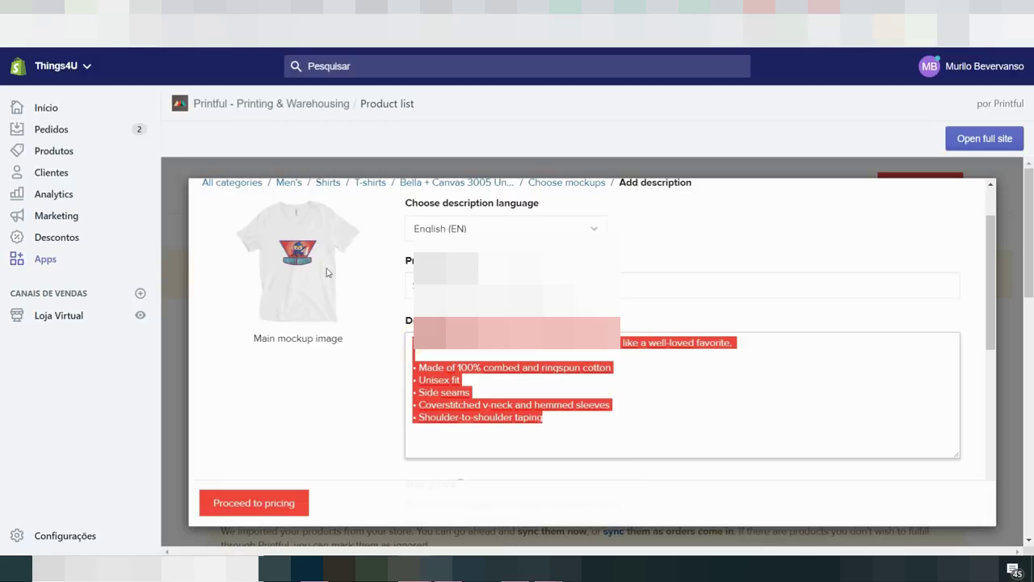
scroll(572, 388, "down", 3)
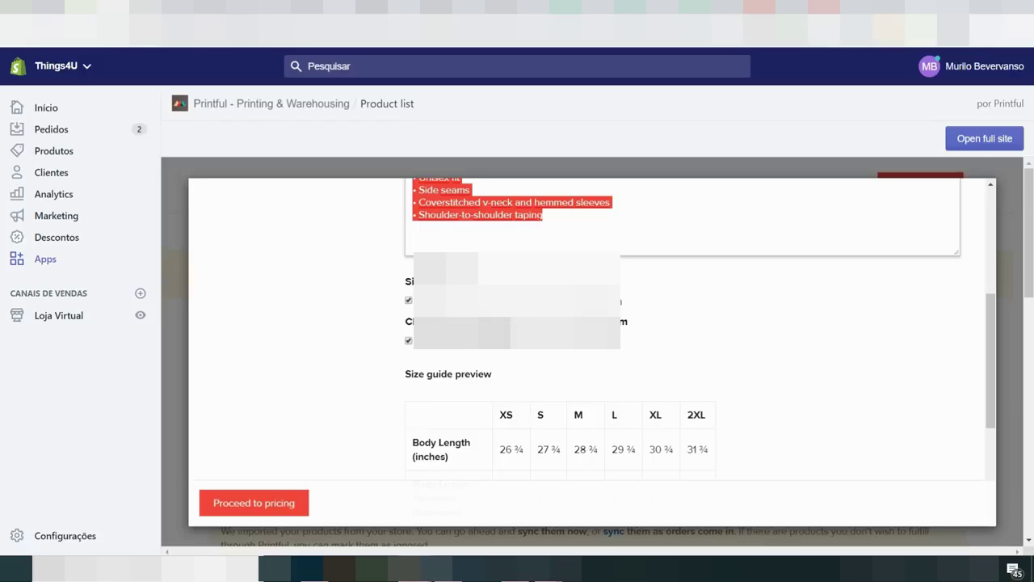
scroll(491, 351, "up", 1)
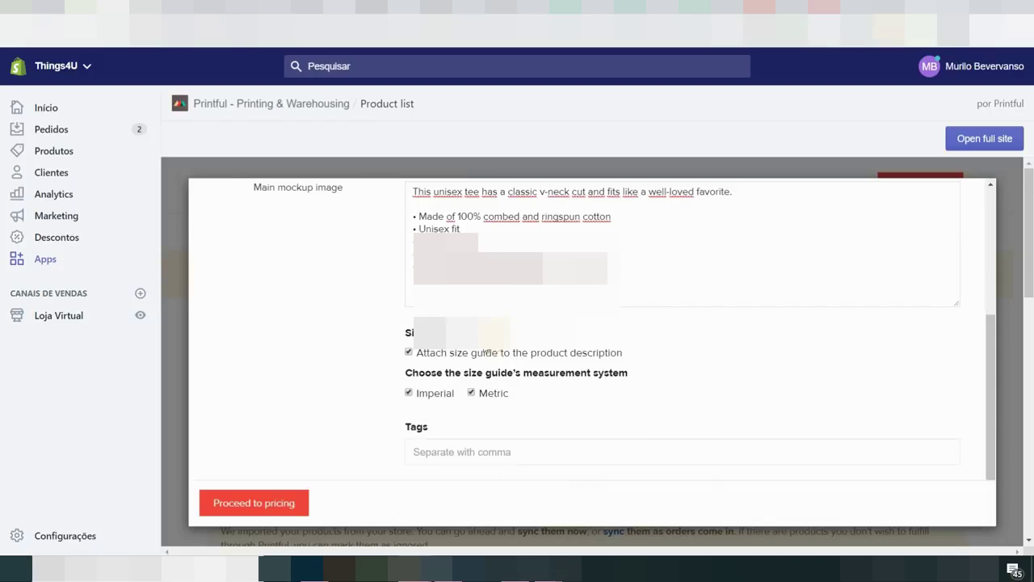
scroll(428, 387, "down", 2)
scroll(430, 394, "up", 2)
left_click(431, 393)
scroll(431, 394, "down", 1)
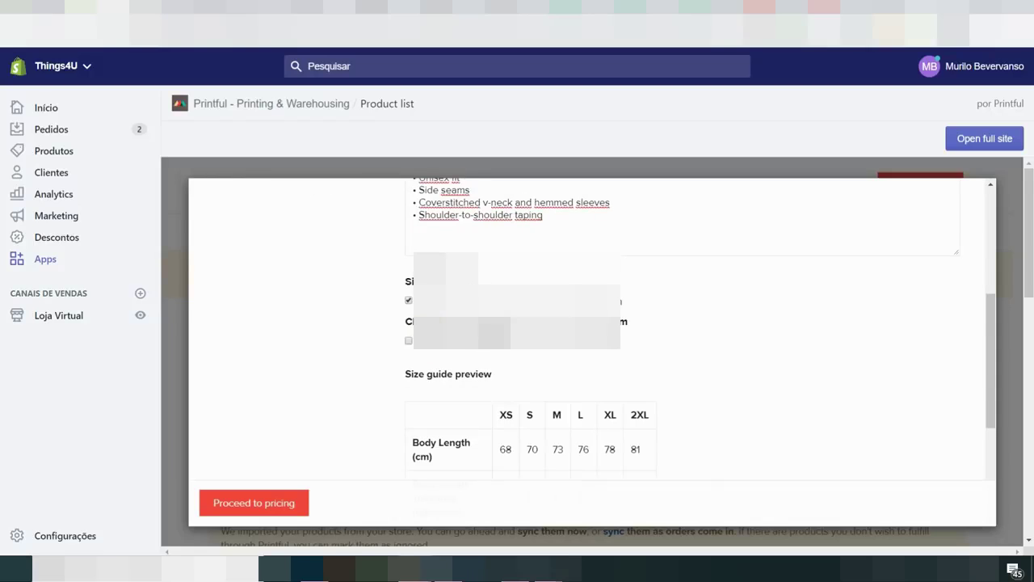
scroll(590, 323, "up", 1)
left_click(432, 391)
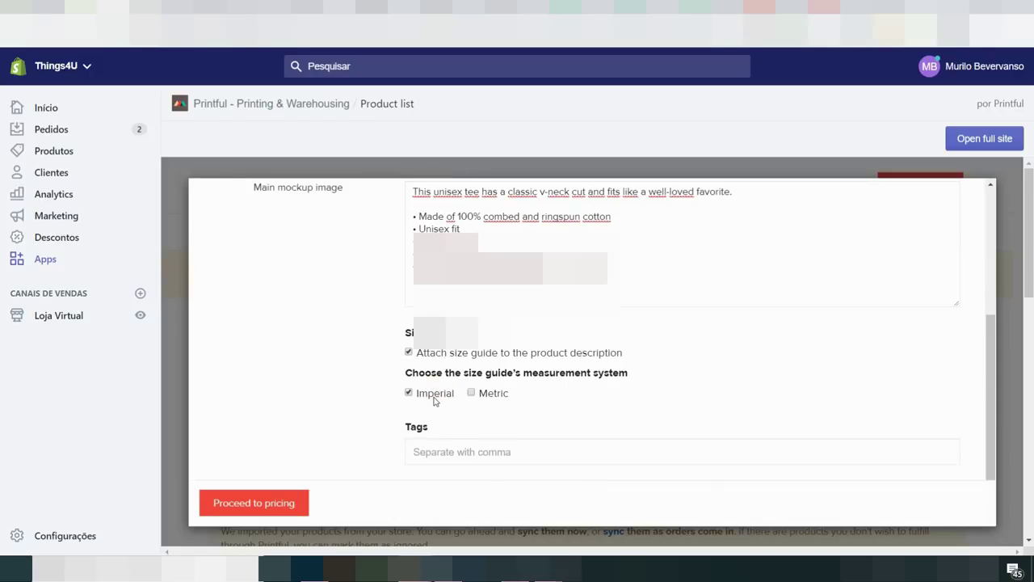
Add the tags "shopify monster" and "camiseta shopigy" to the product and proceed to pricing.
scroll(429, 395, "down", 3)
left_click(509, 445)
type("shpo")
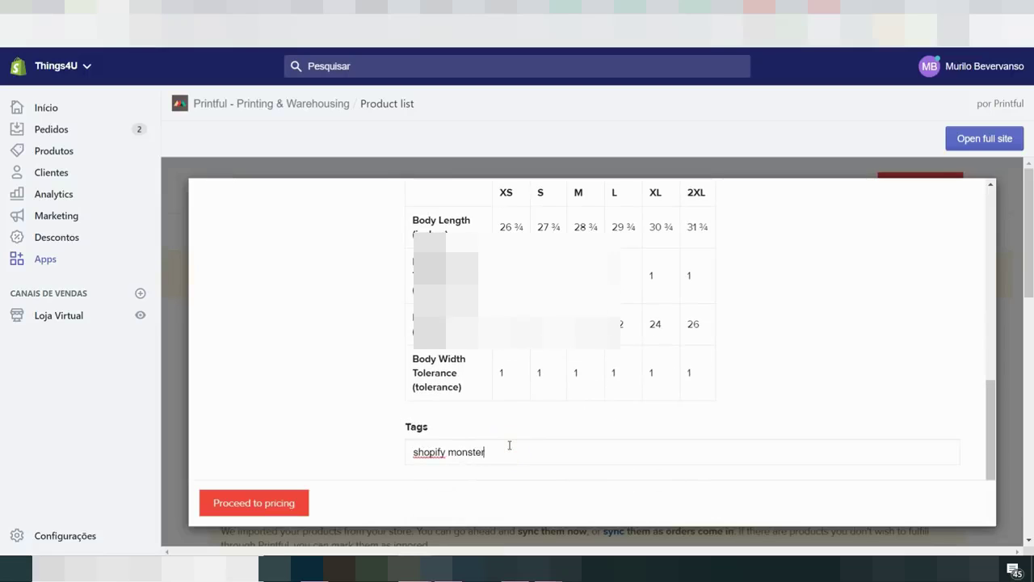
type("ify monster")
key("Return")
type("camiseta shopigy")
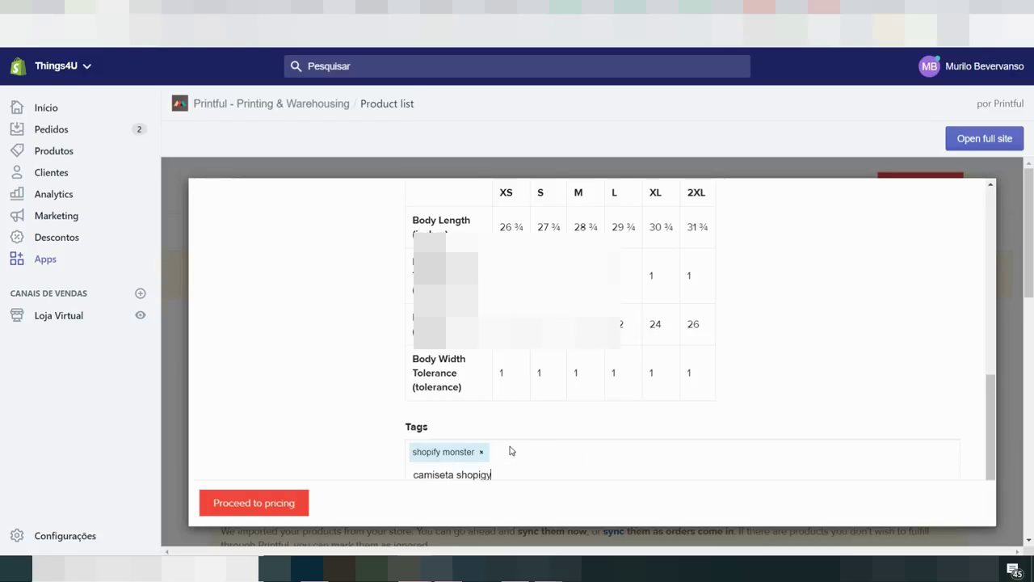
key("Return")
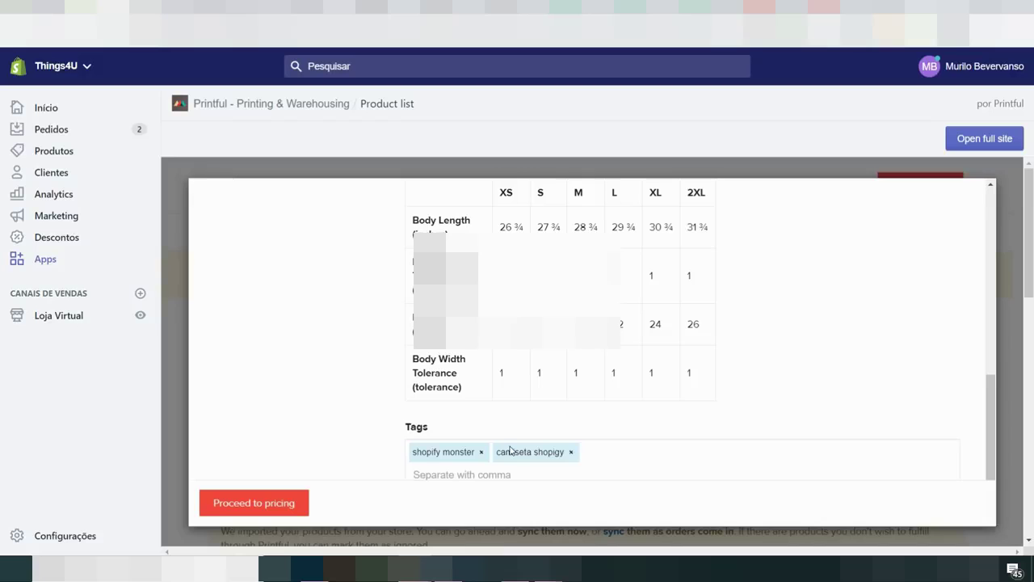
scroll(342, 422, "down", 1)
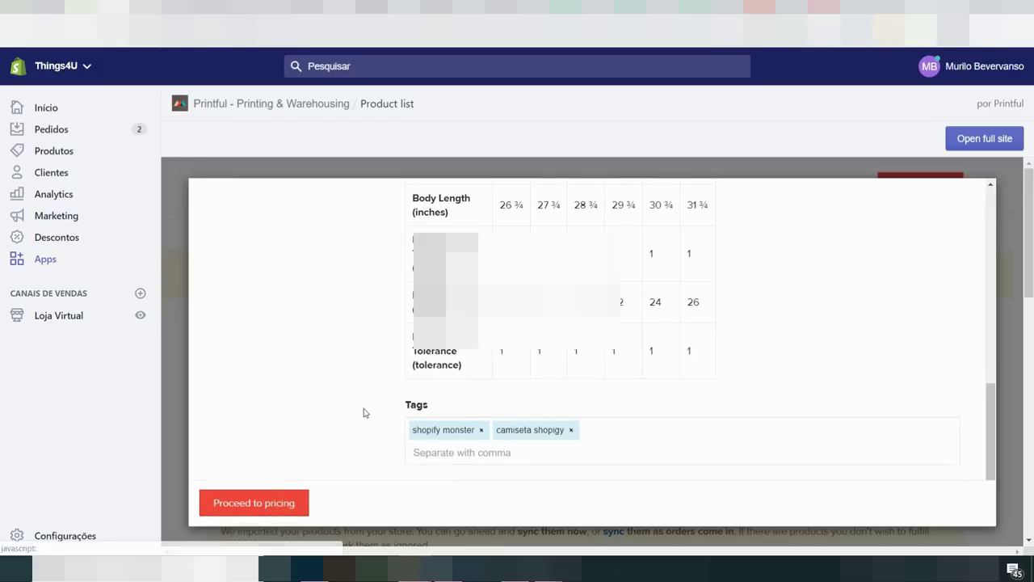
left_click(236, 503)
Review the prices per size, switch the markup to a percentage and increase all retail prices by 50%.
scroll(685, 393, "up", 4)
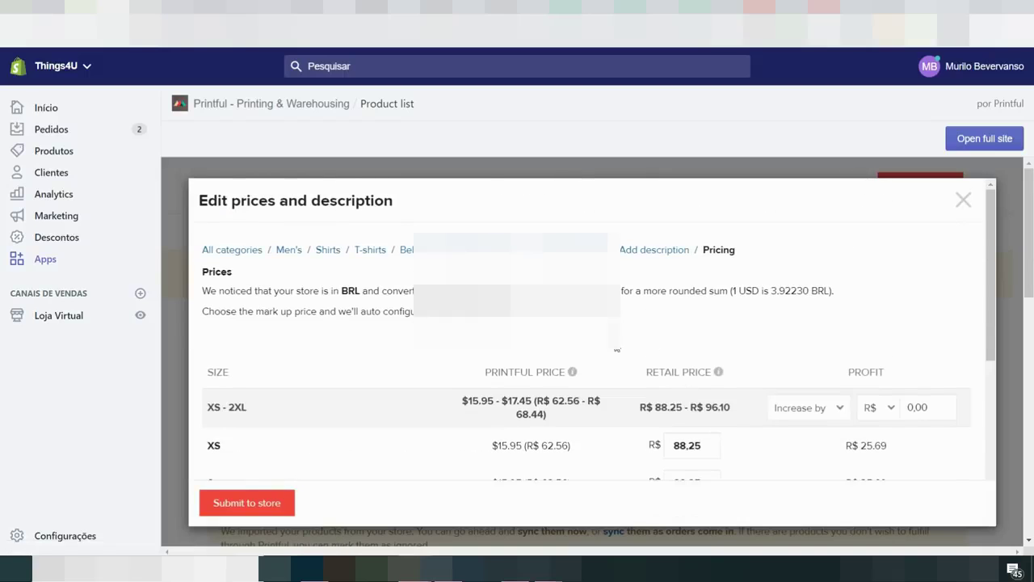
scroll(576, 400, "down", 3)
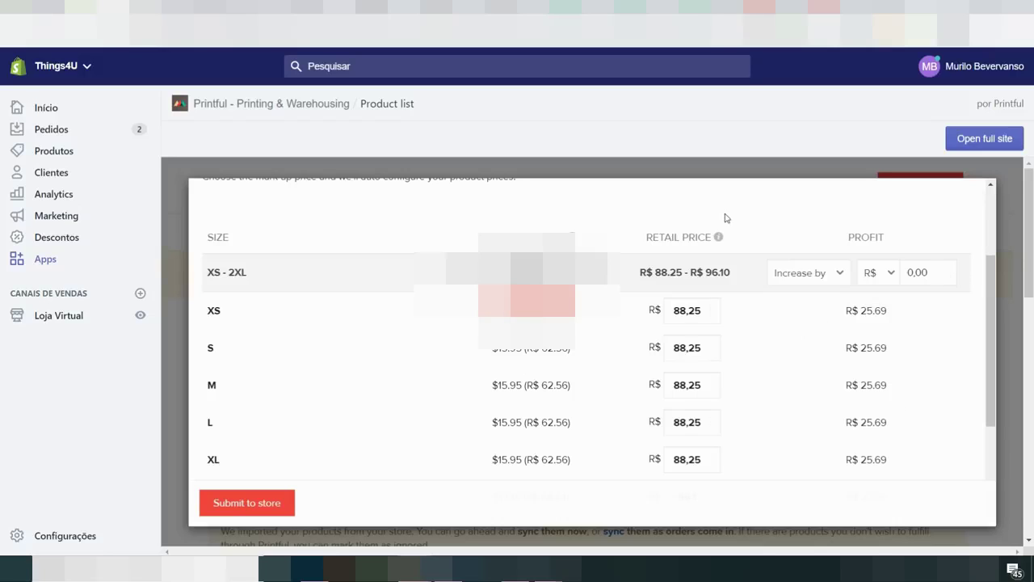
left_click(914, 272)
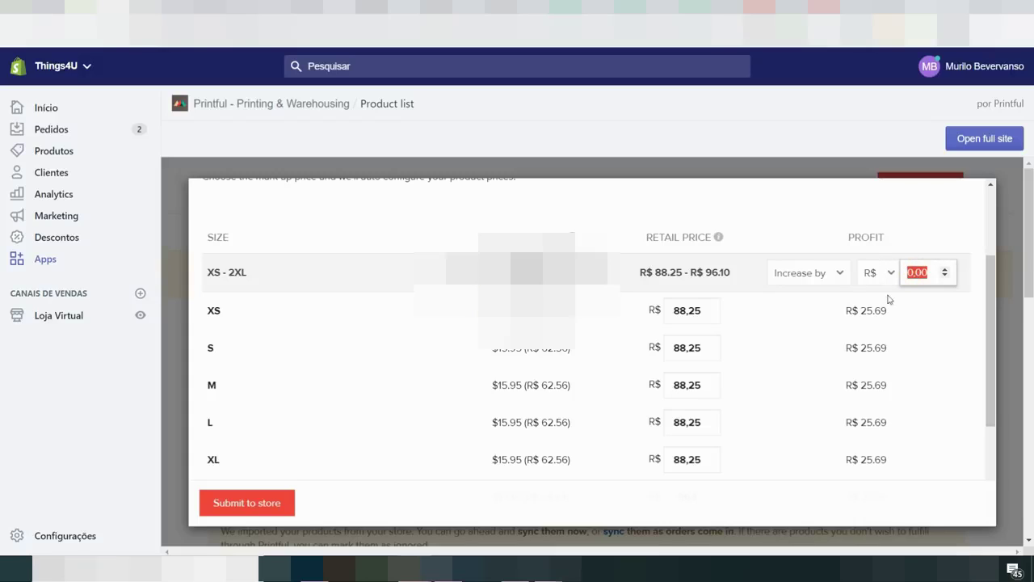
left_click(836, 275)
left_click(888, 273)
left_click(887, 272)
left_click(879, 301)
double_click(911, 272)
type("50")
left_click(905, 340)
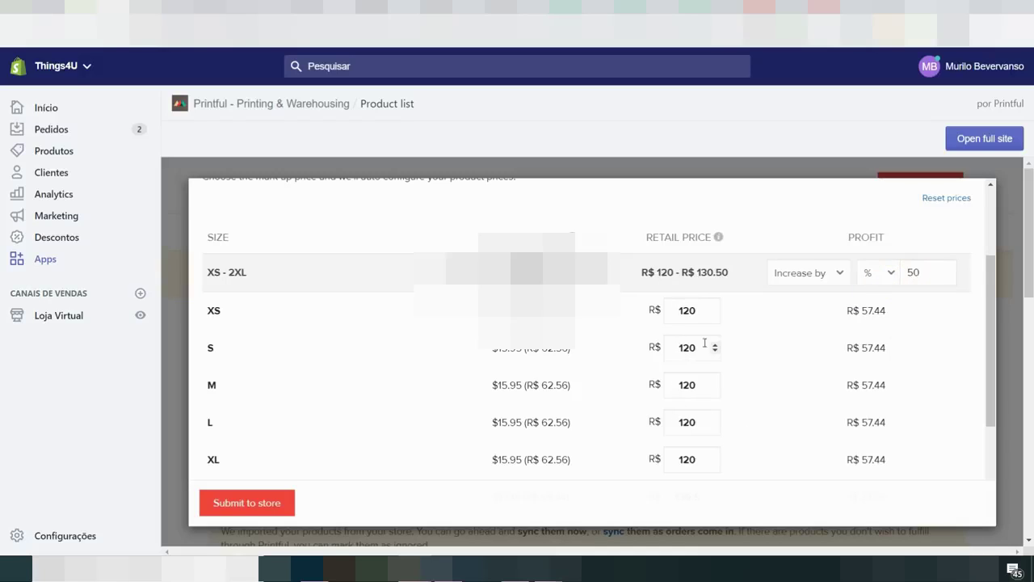
Try retail price increases of 30% and 20% for all sizes.
double_click(688, 311)
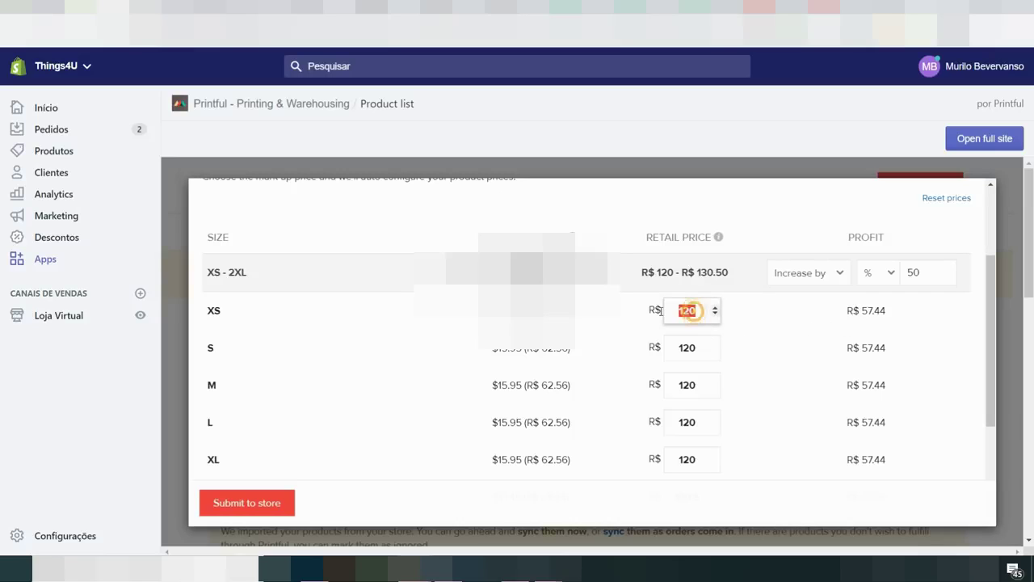
double_click(917, 272)
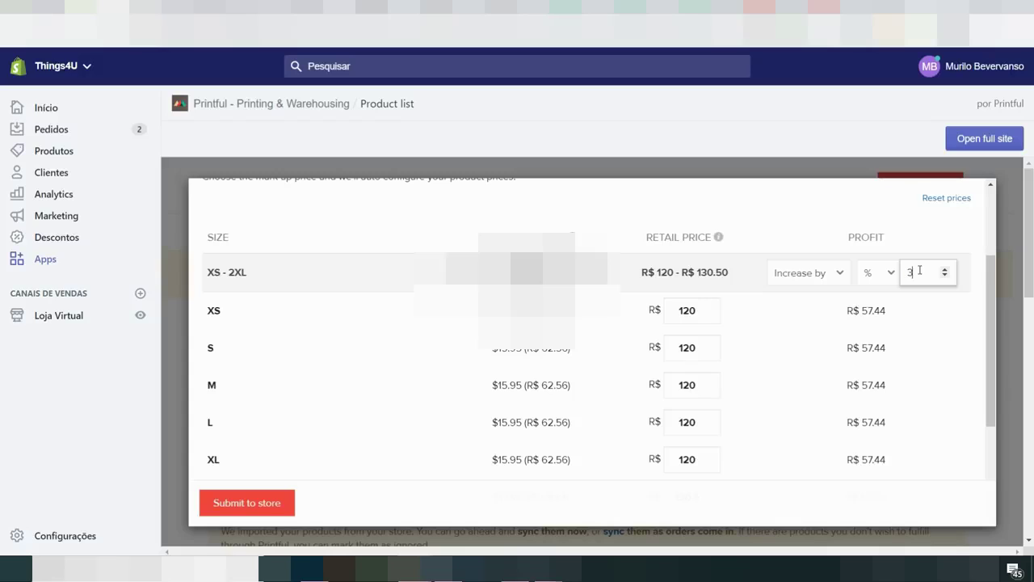
type("30")
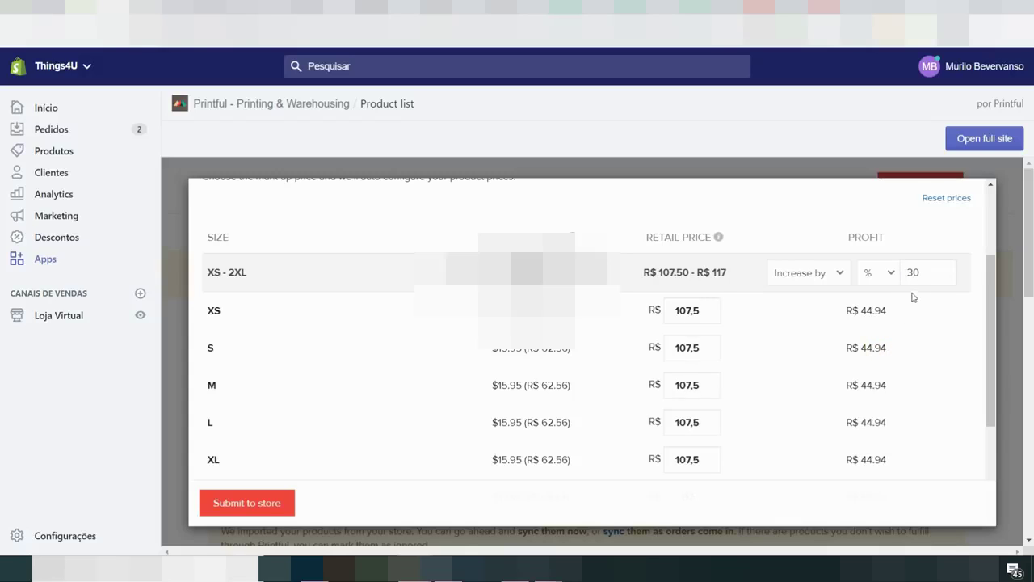
double_click(905, 272)
type("20")
Set the retail price increase for sizes XS - 2XL to 17%, after trying 18%.
double_click(902, 272)
type("18")
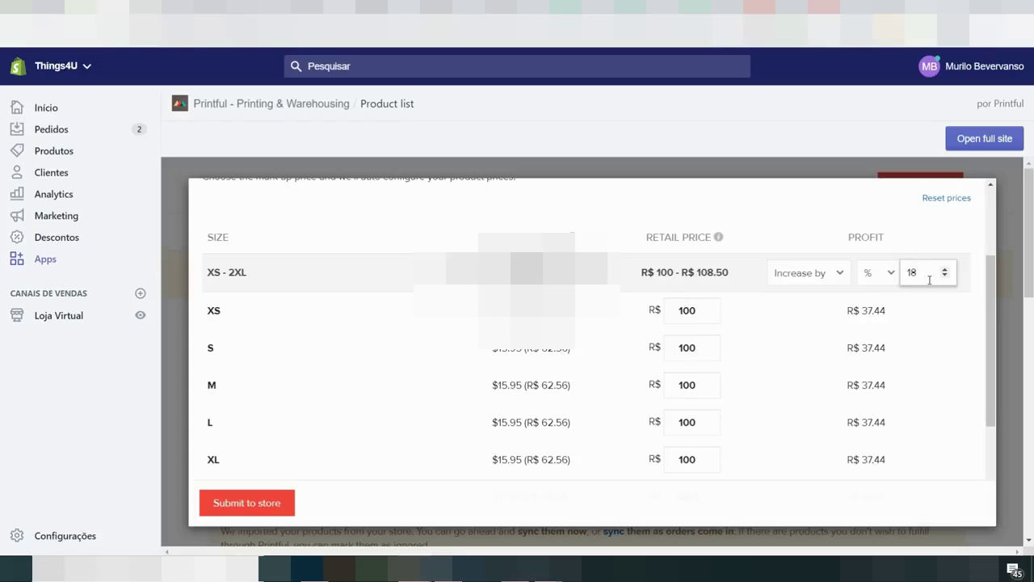
key("BackSpace")
type("7")
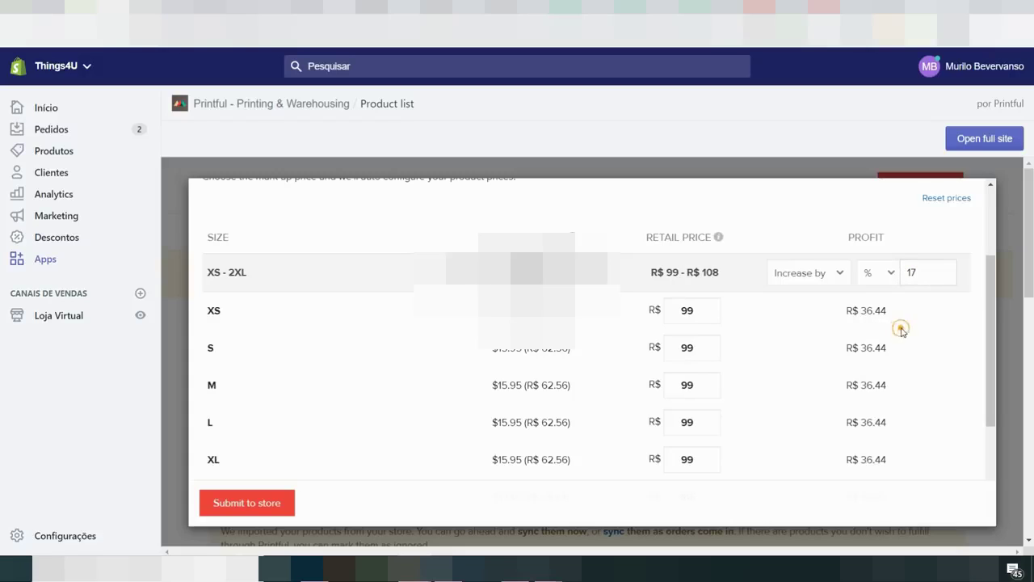
Check the retail prices per size and the available product collections, leave the collection unset, and submit the published T-shirt to the store.
scroll(904, 333, "down", 3)
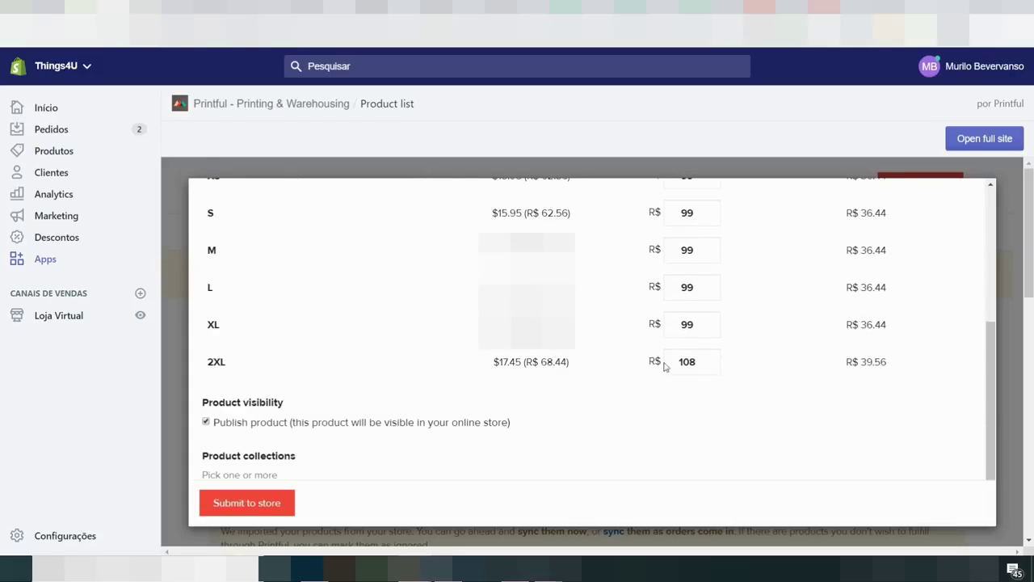
scroll(623, 446, "up", 2)
scroll(622, 454, "up", 3)
scroll(626, 396, "down", 2)
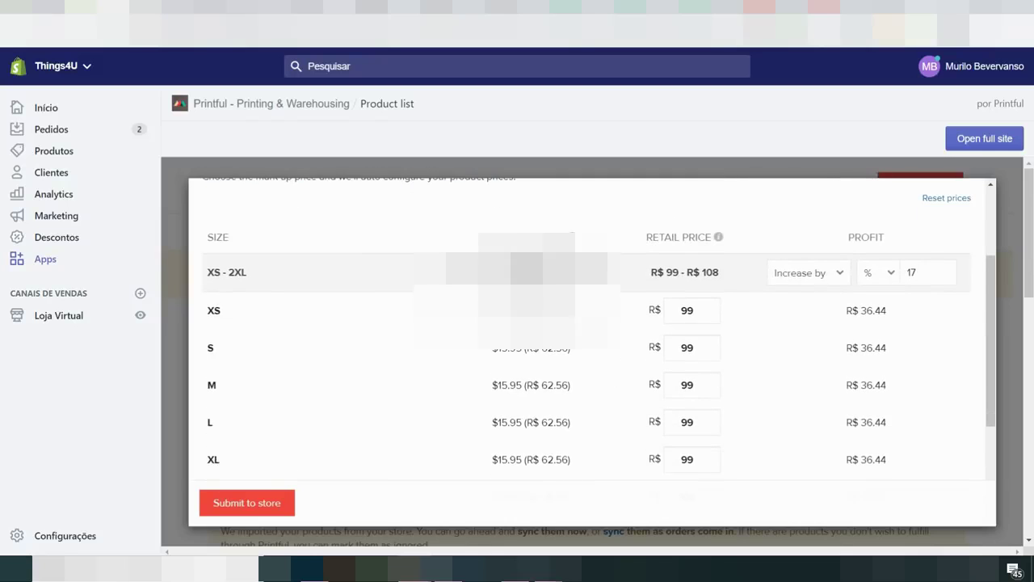
scroll(531, 360, "down", 1)
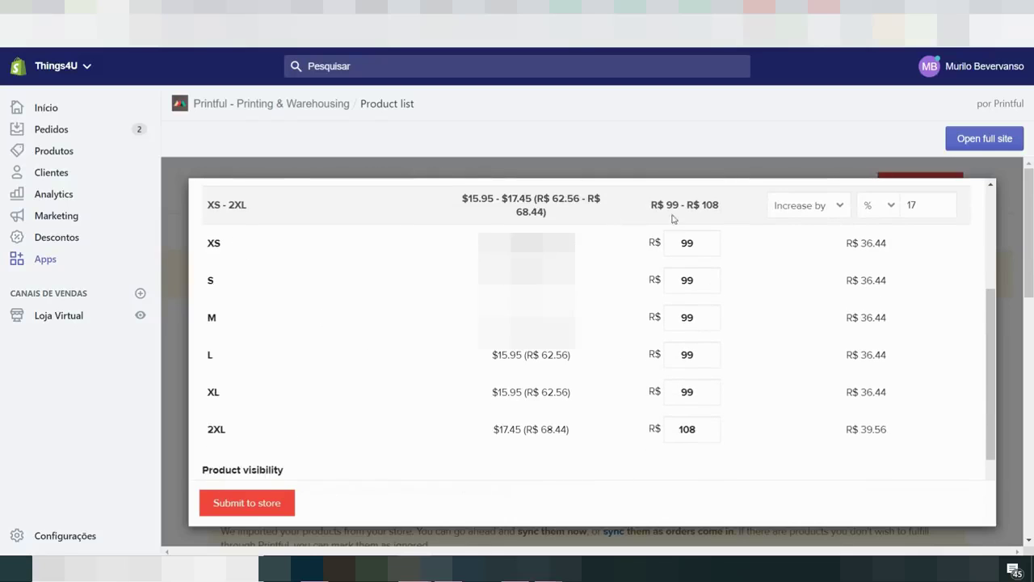
scroll(573, 473, "down", 2)
scroll(342, 404, "down", 1)
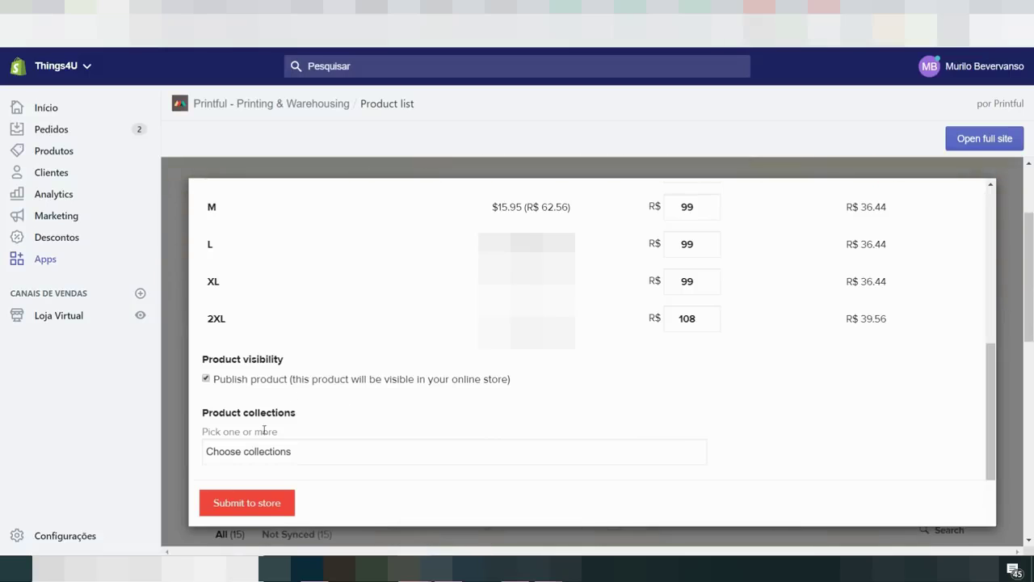
left_click(280, 449)
scroll(460, 391, "down", 2)
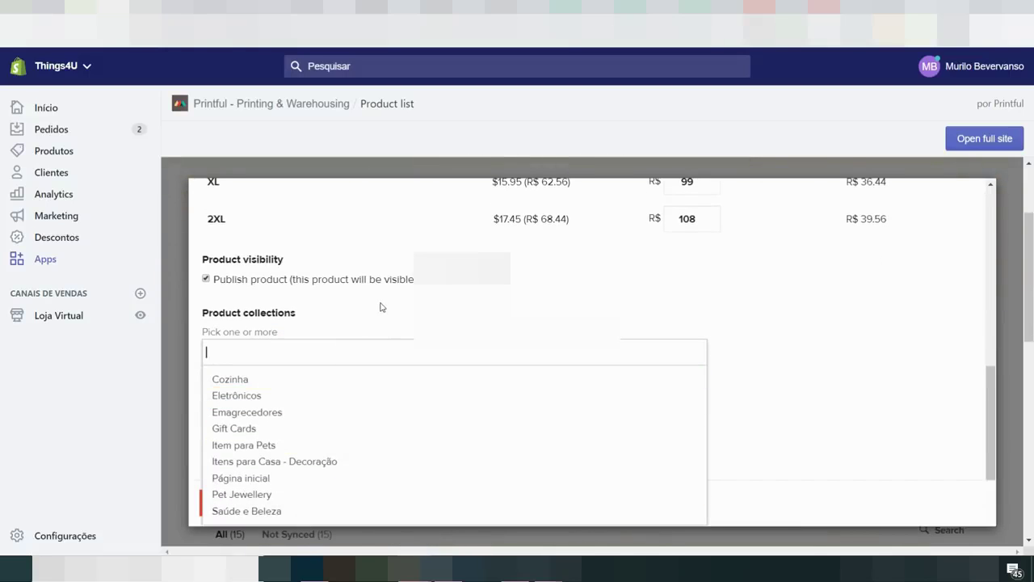
left_click(268, 312)
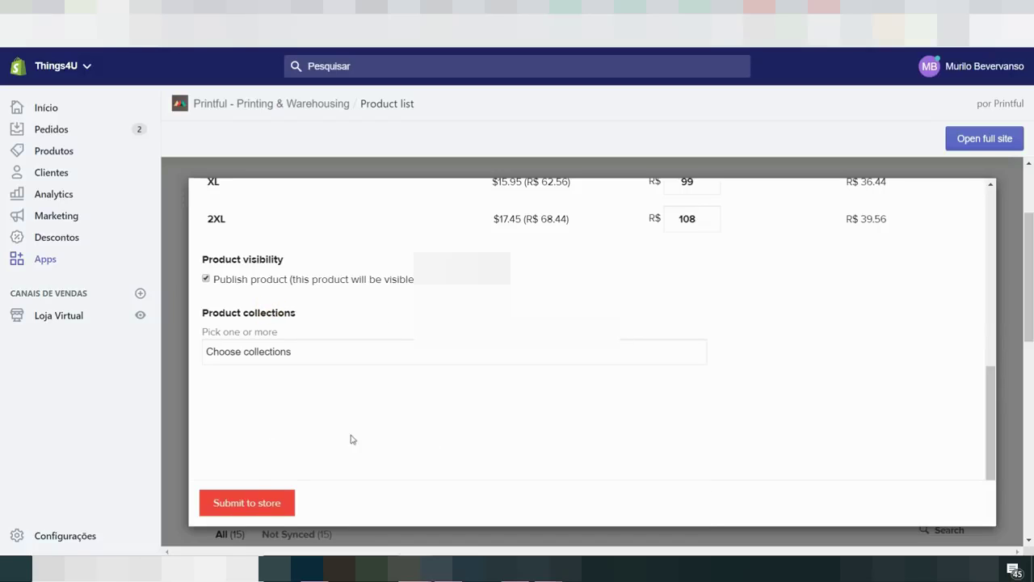
left_click(259, 502)
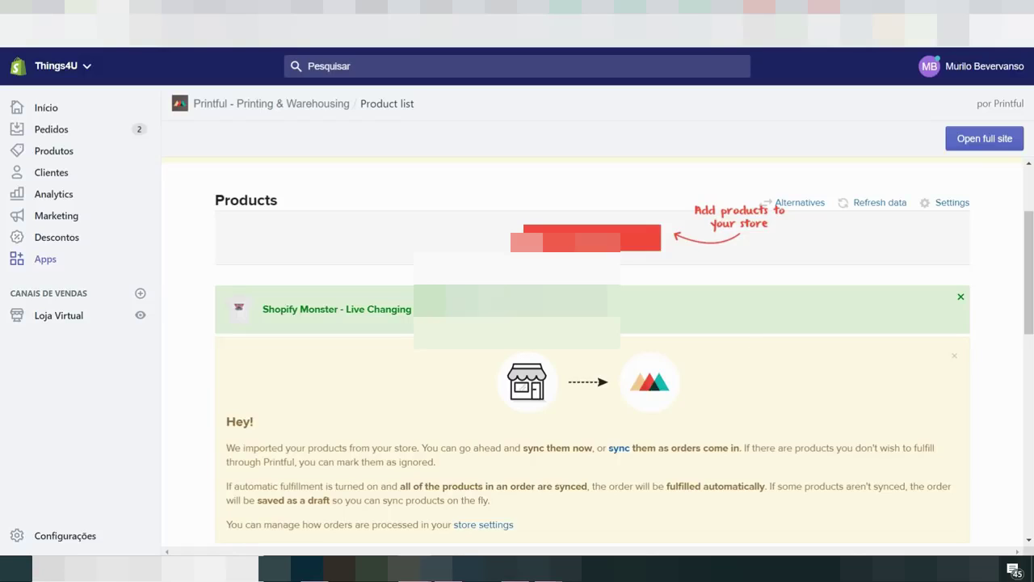
Open the new T-shirt's page in the online store, choose size L, dismiss the prize-wheel popup and add the shirt to the cart.
left_click(629, 380)
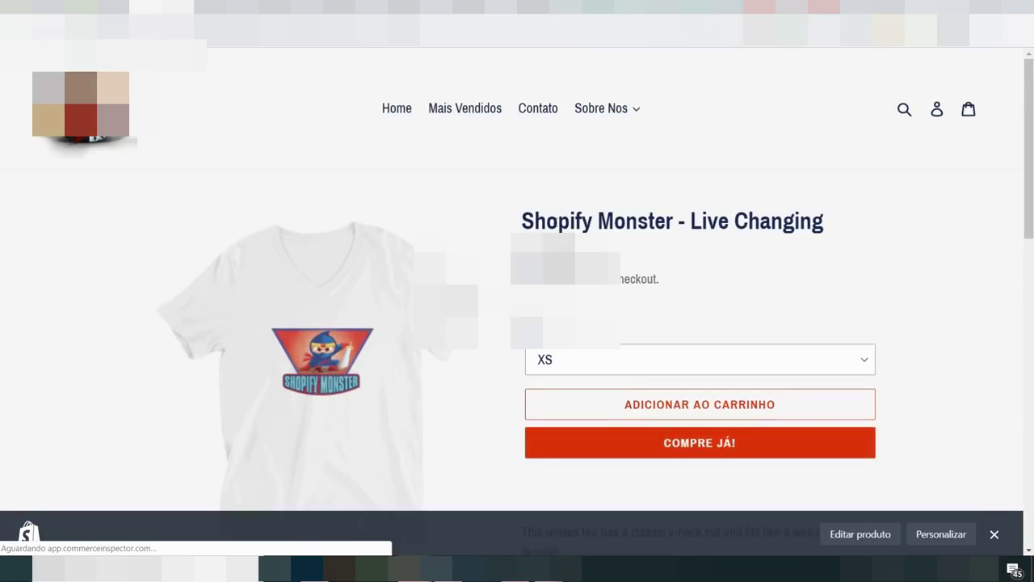
scroll(517, 357, "down", 2)
left_click(529, 258)
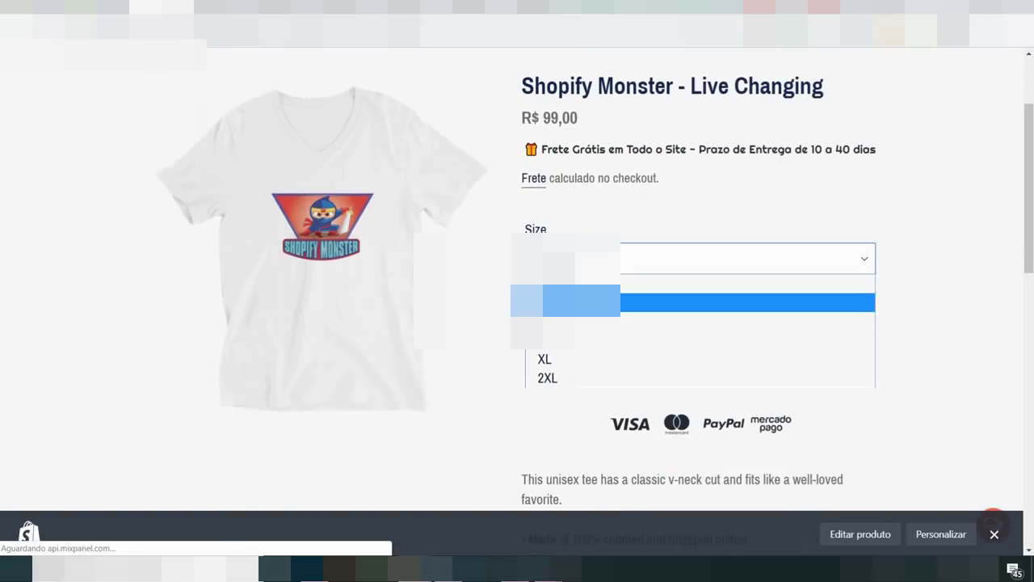
left_click(575, 341)
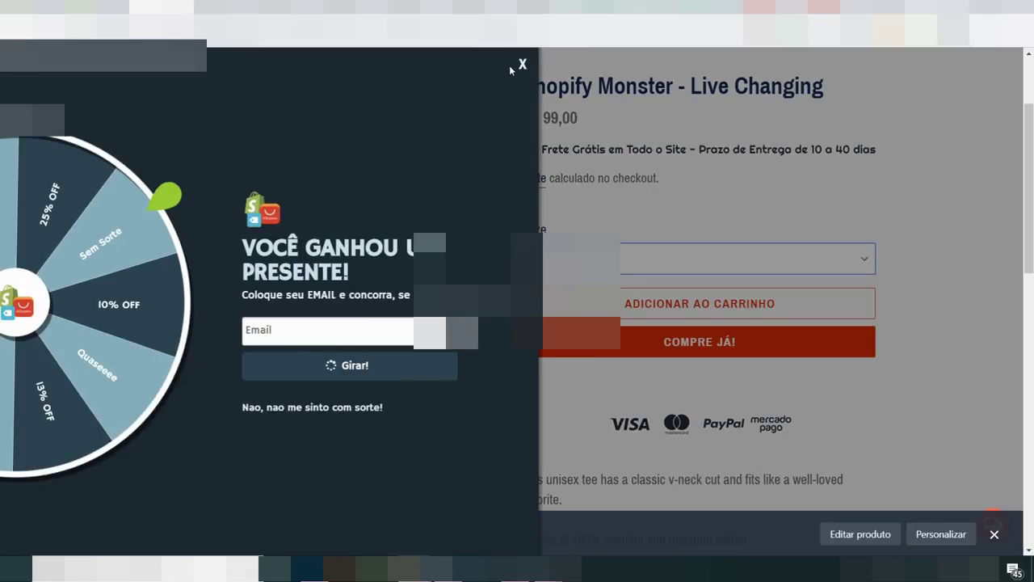
left_click(521, 65)
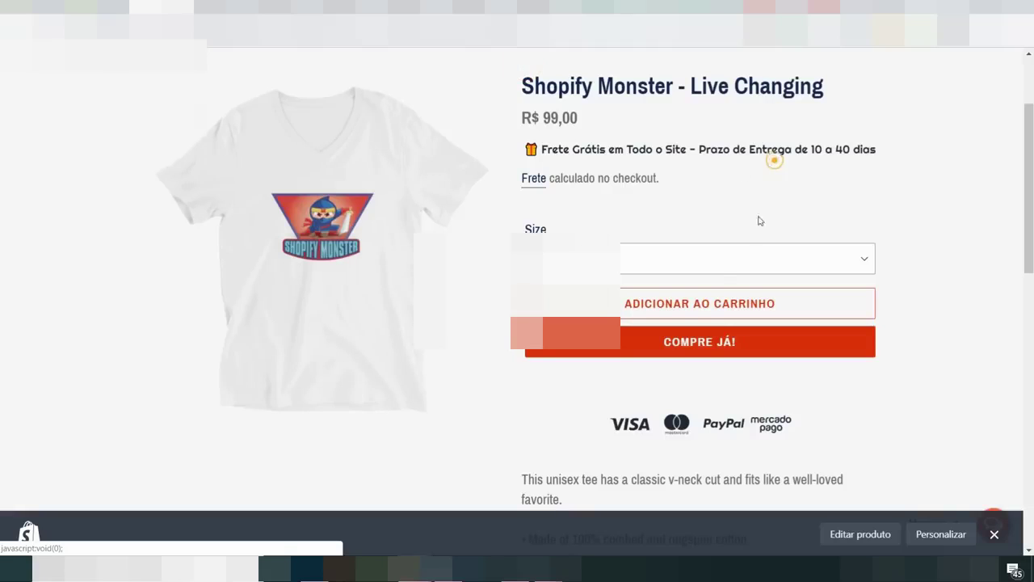
left_click(693, 305)
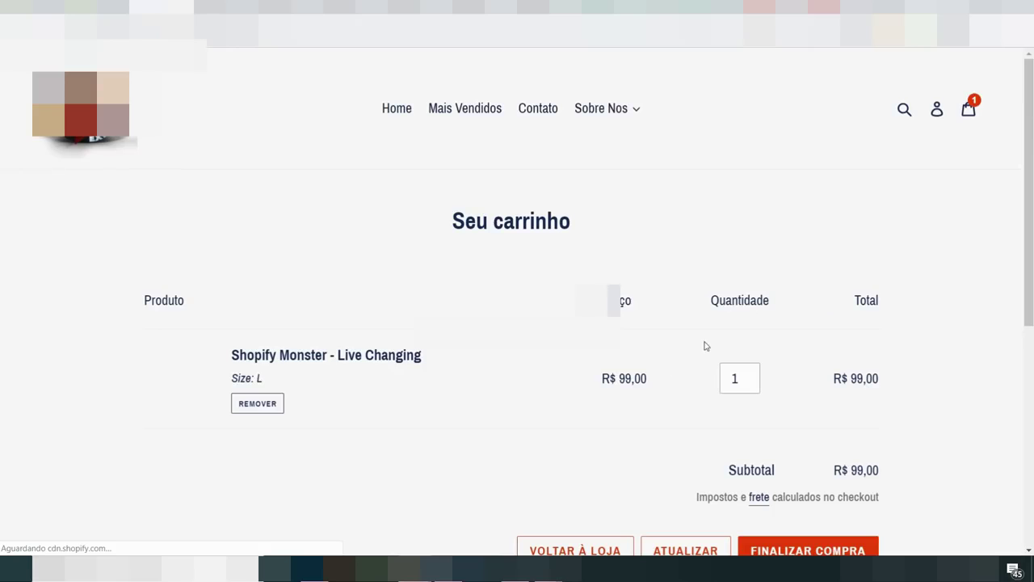
scroll(687, 371, "down", 3)
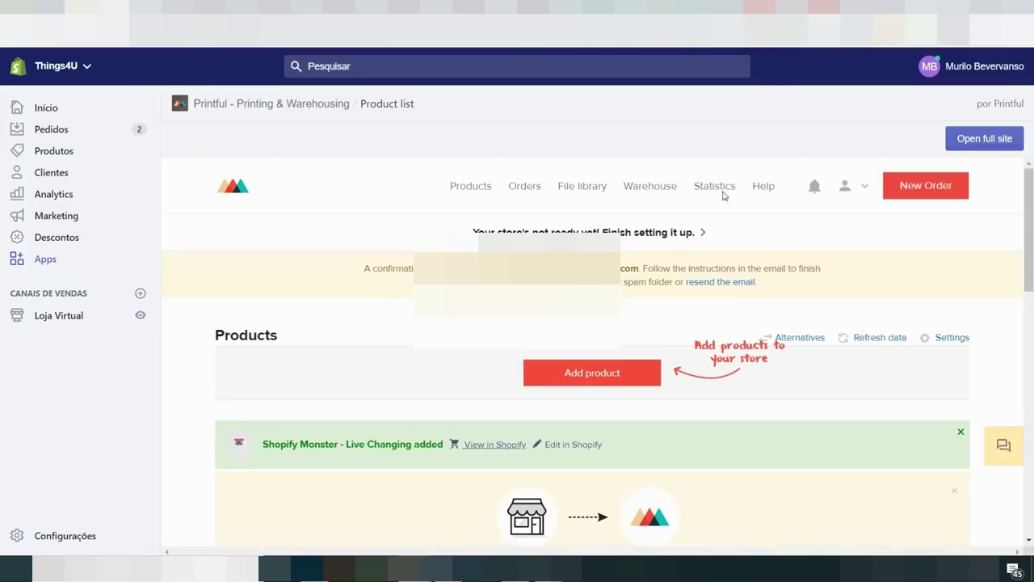
Return to the Printful app, open the account's billing section and examine the payment history.
left_click(846, 185)
left_click(789, 253)
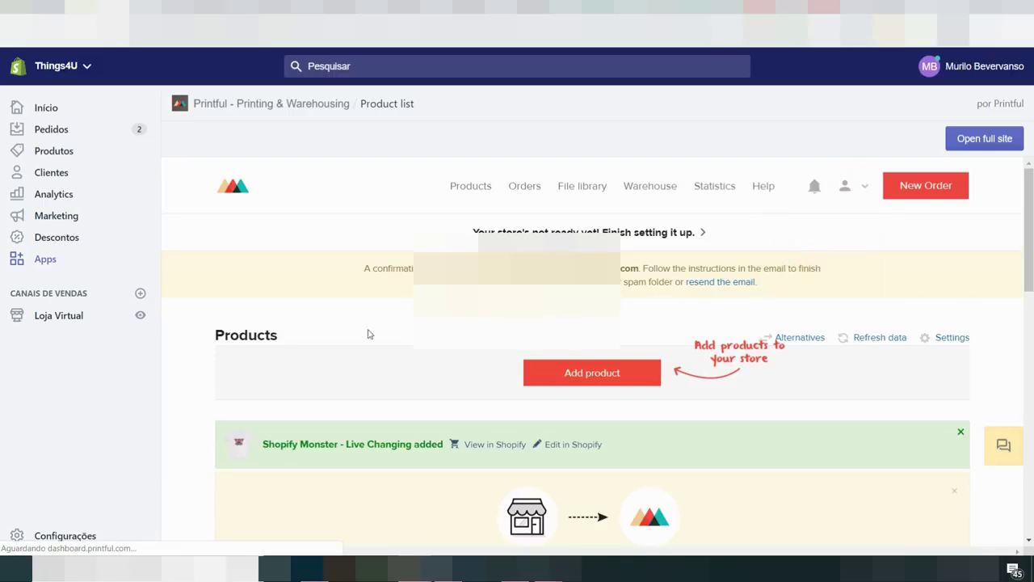
scroll(379, 303, "down", 1)
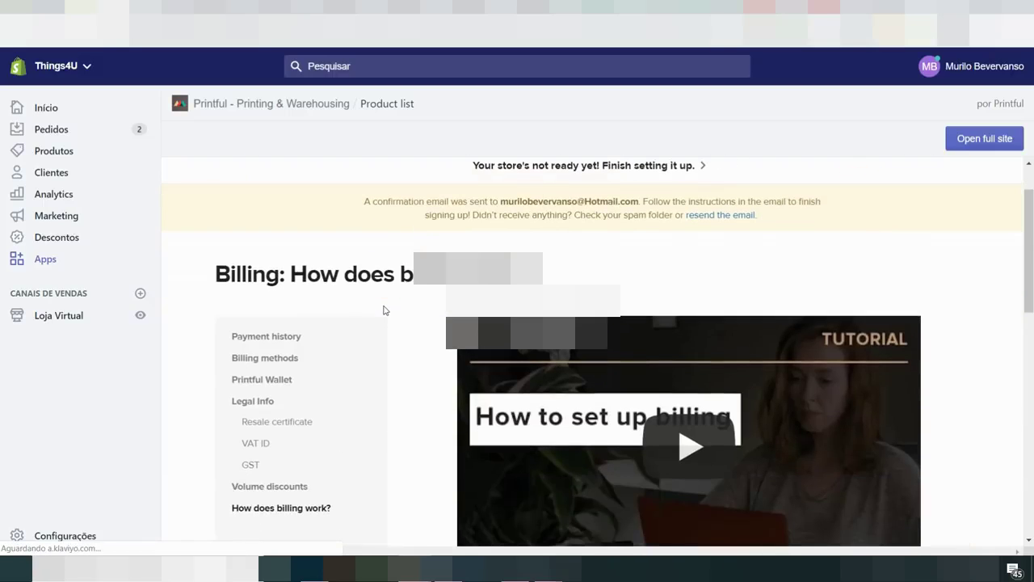
left_click(277, 335)
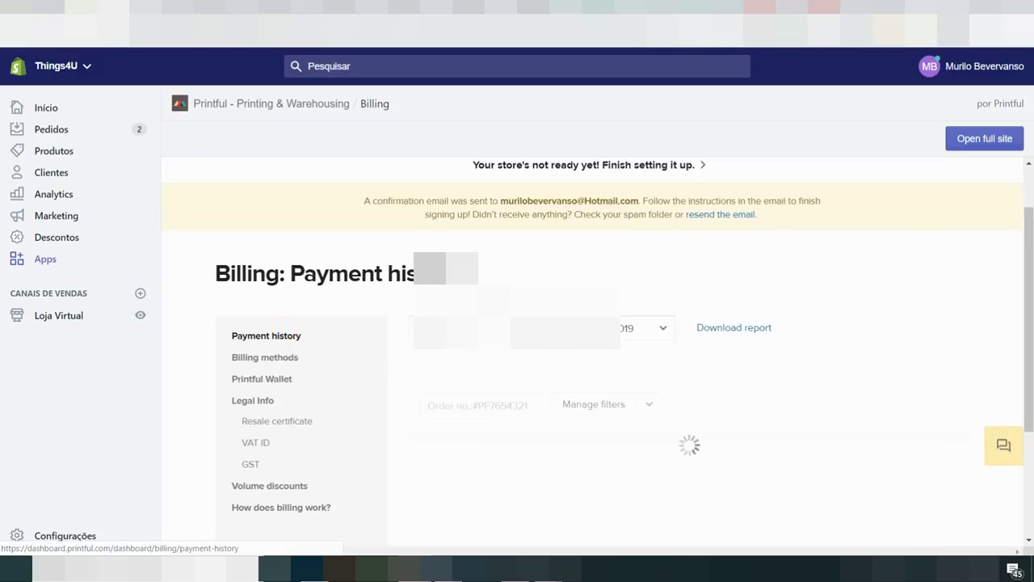
scroll(522, 372, "down", 3)
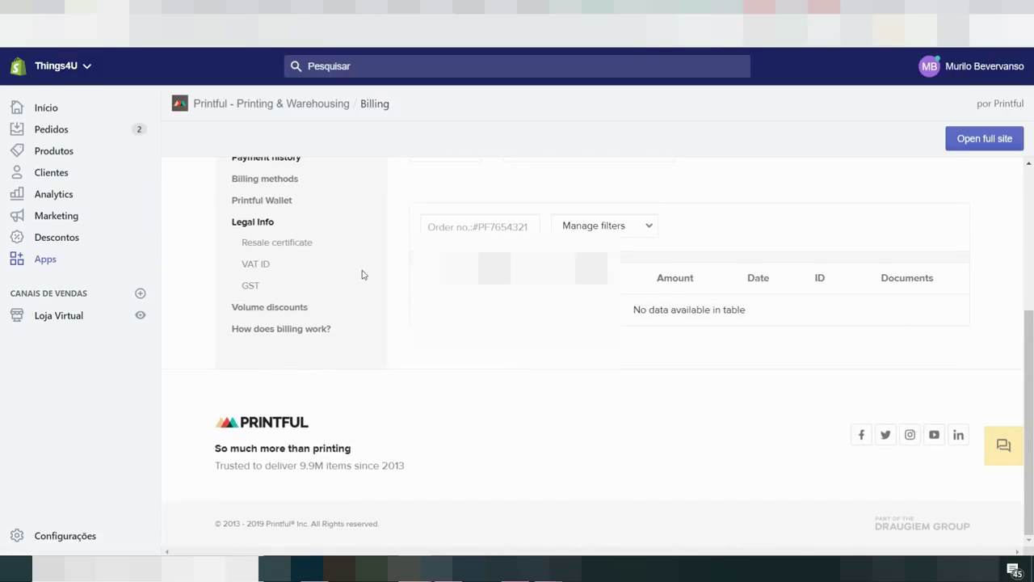
scroll(428, 364, "up", 3)
Open the form for adding a new billing method and examine the card and PayPal options and the billing address fields.
left_click(270, 380)
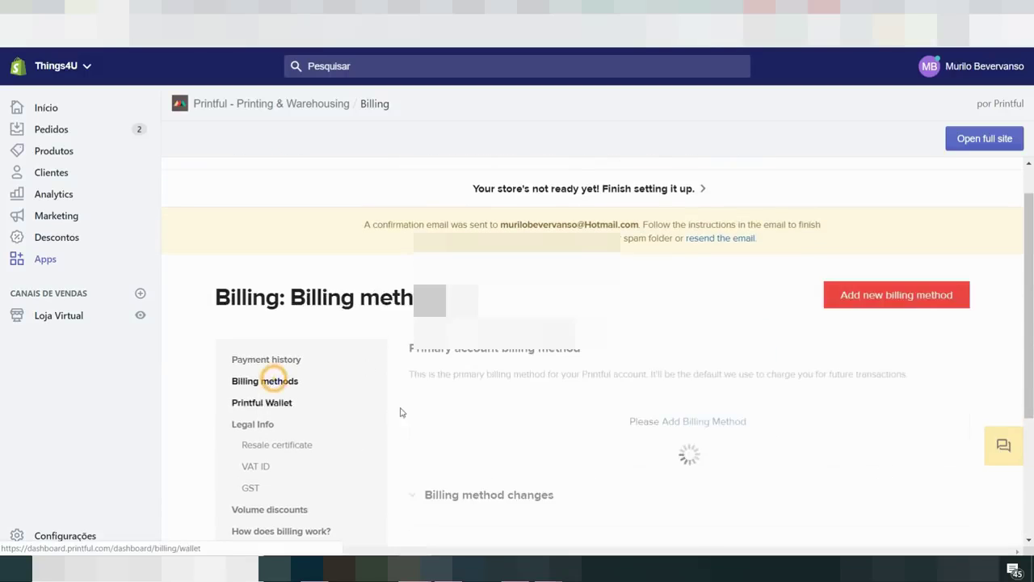
scroll(592, 386, "down", 2)
left_click(704, 286)
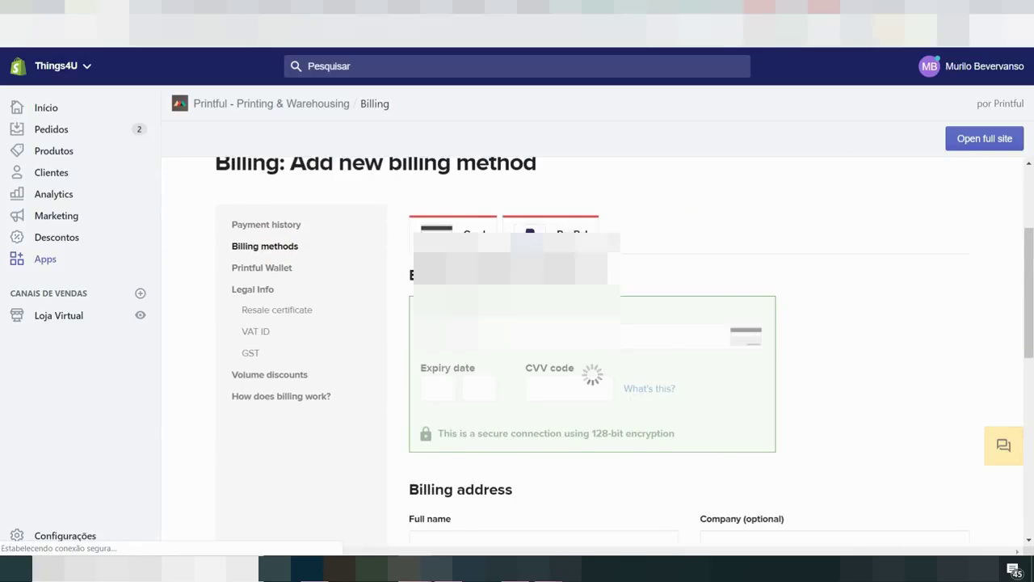
scroll(596, 369, "down", 2)
scroll(592, 351, "up", 2)
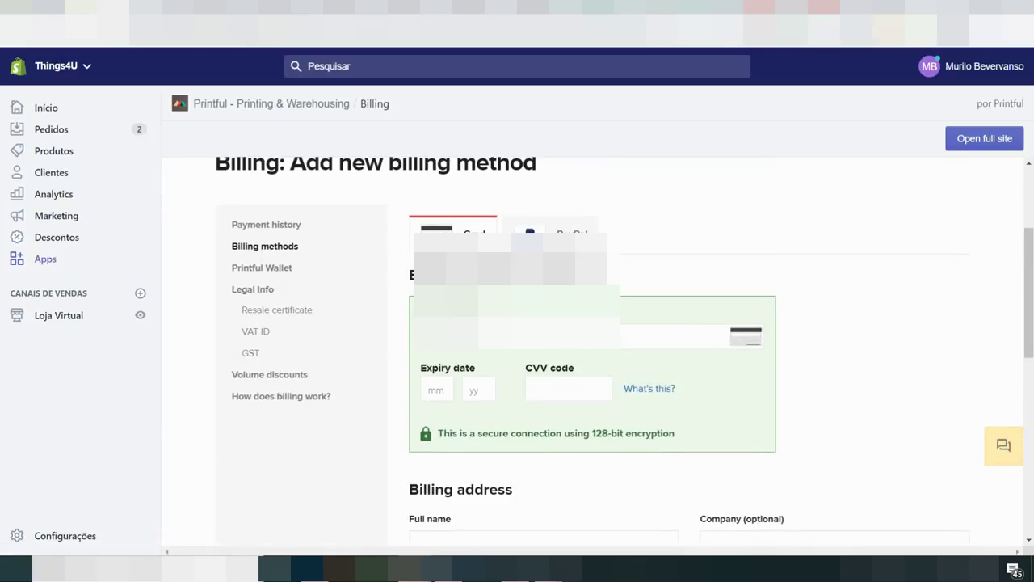
left_click(575, 232)
scroll(691, 416, "down", 5)
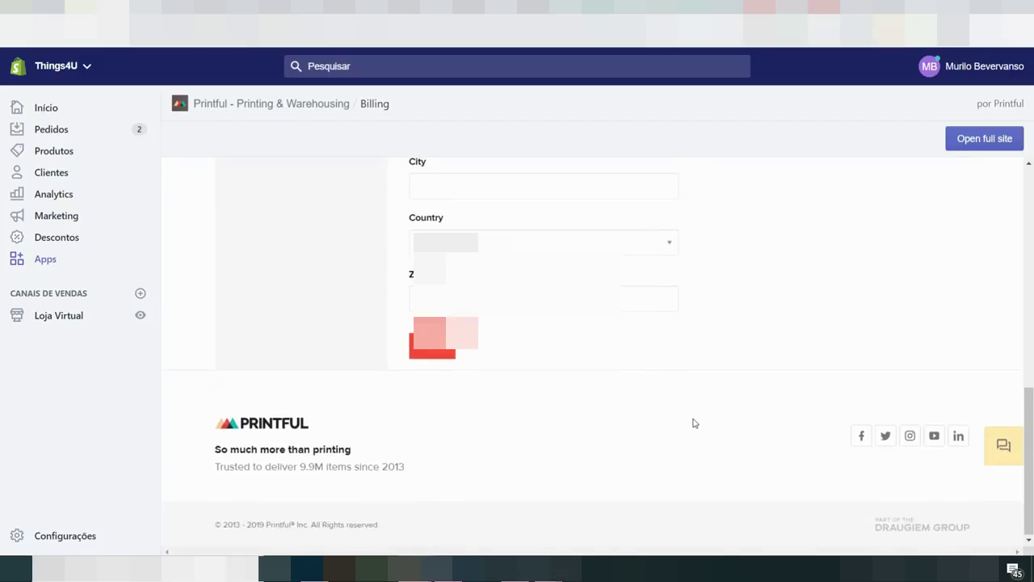
scroll(692, 422, "up", 6)
scroll(686, 418, "down", 2)
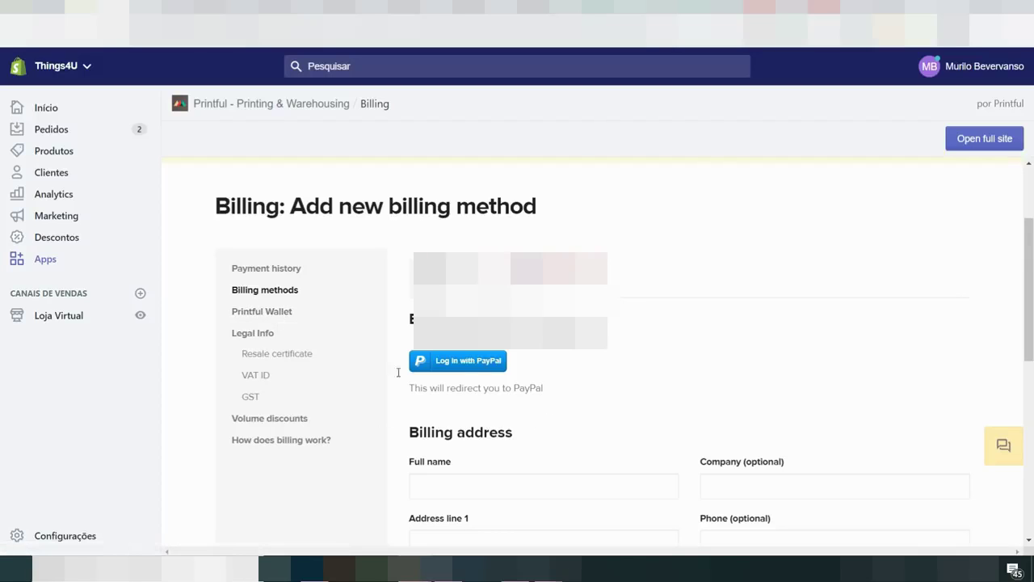
scroll(598, 392, "down", 4)
scroll(455, 447, "down", 2)
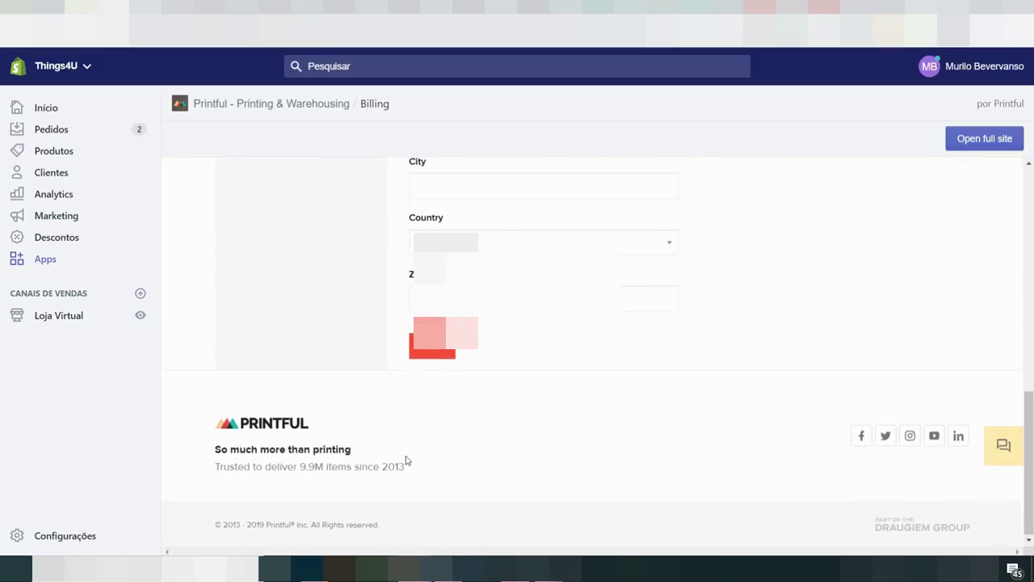
scroll(406, 460, "up", 6)
Open the store's shipping settings and examine the Shopify shipping override and the shipping methods.
left_click(265, 318)
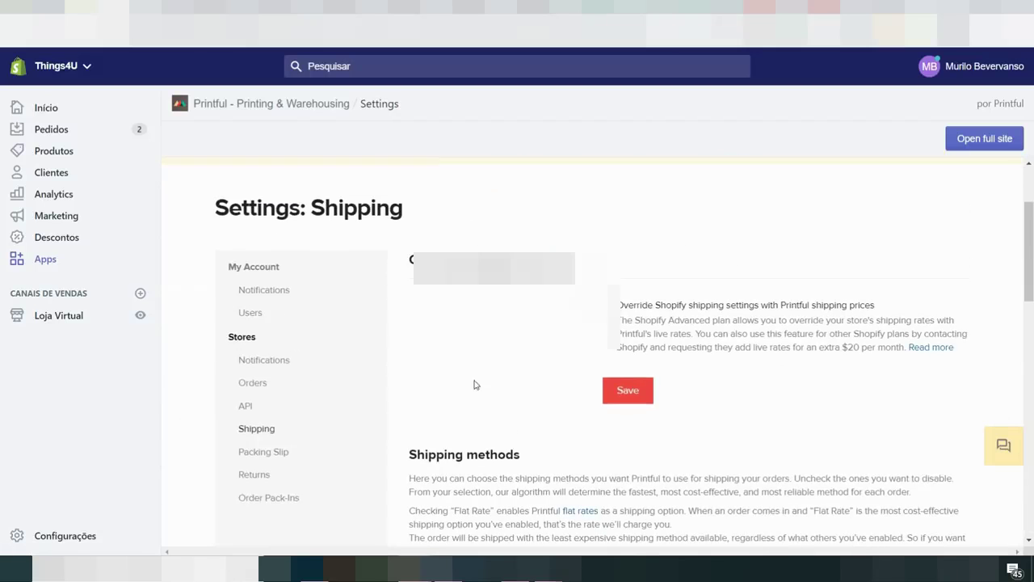
scroll(507, 353, "up", 3)
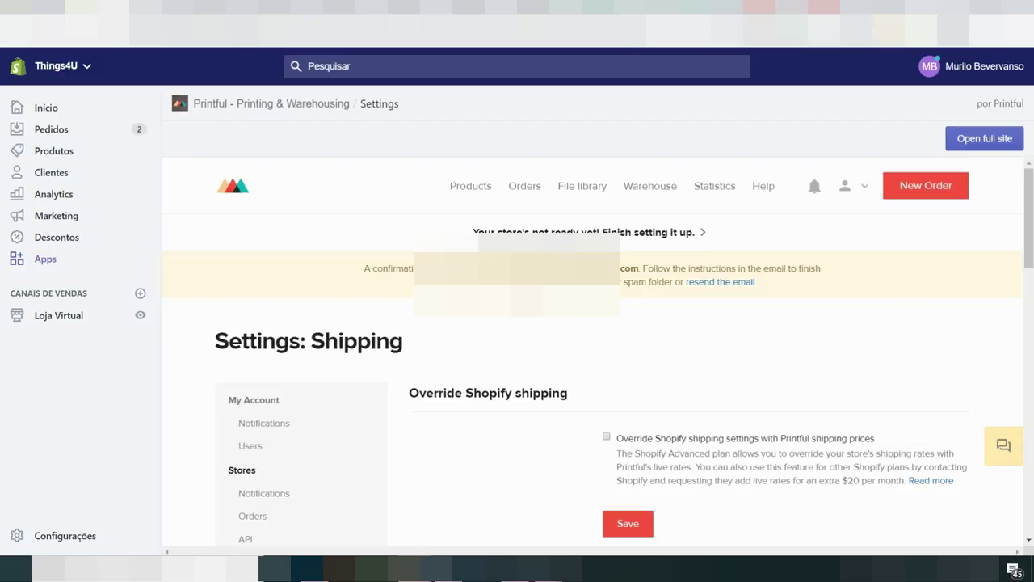
scroll(477, 351, "down", 2)
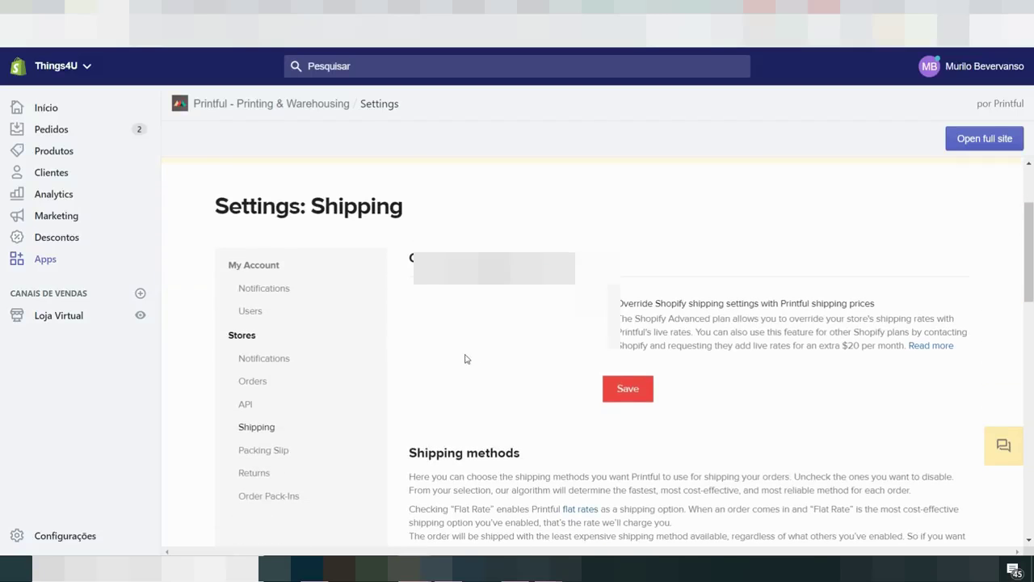
Open the store's packing slip settings and upload a custom image for the packing slip.
left_click(267, 453)
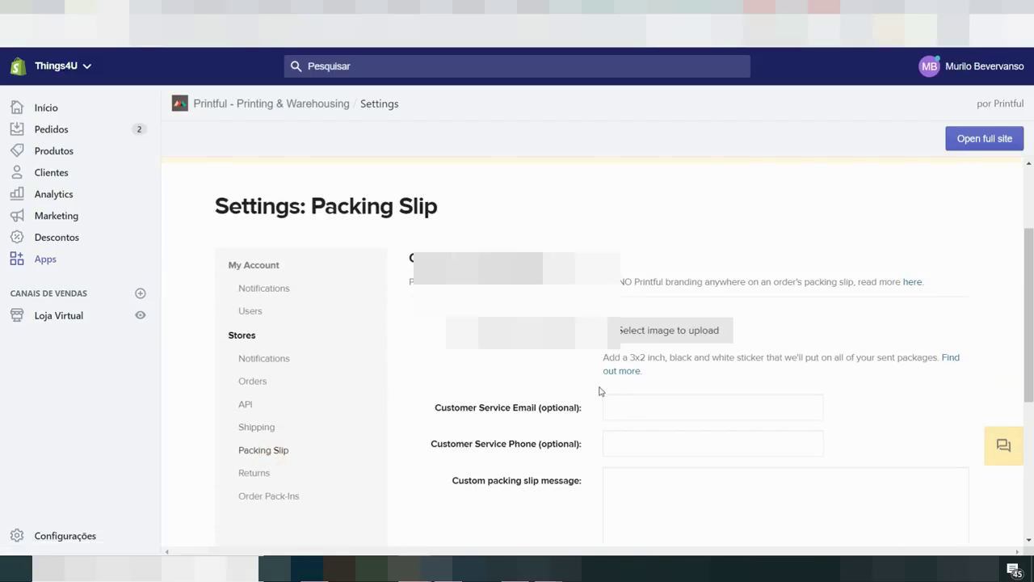
left_click(688, 321)
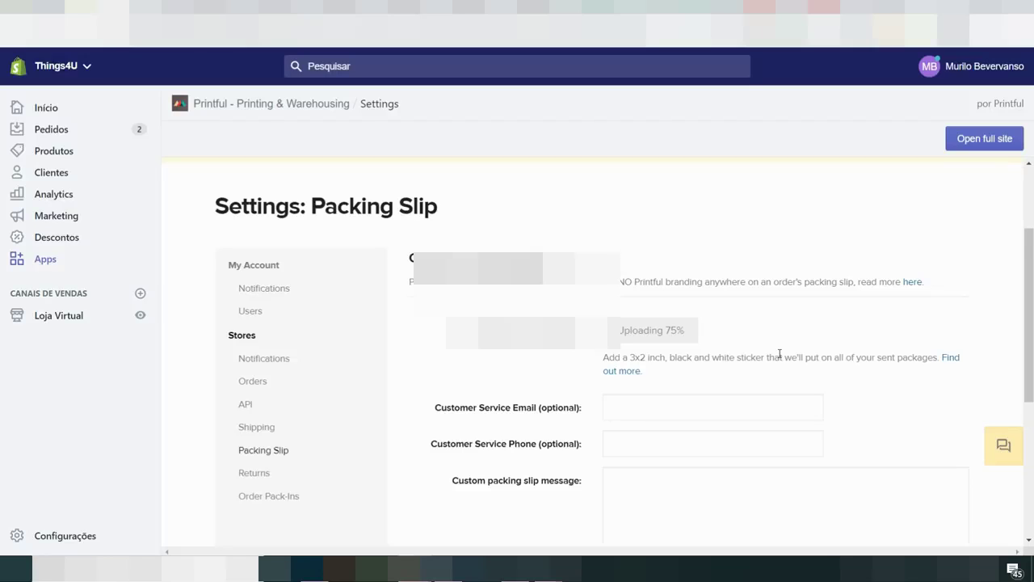
mouse_move(721, 447)
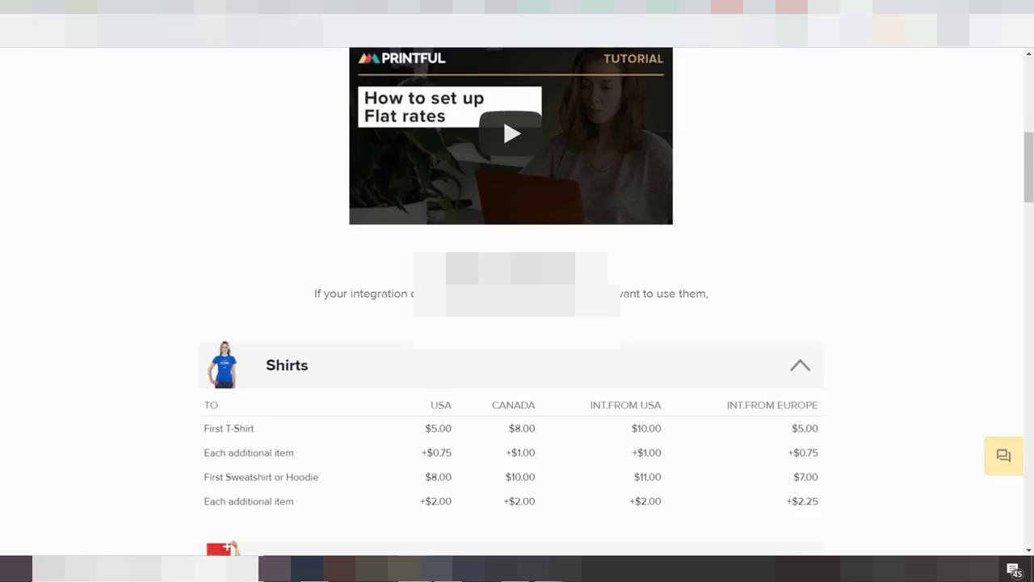
Switch to Printful's shipping rates page and highlight the international-from-USA rates for the first T-shirt and each additional item.
left_click(49, 13)
key("ctrl+Tab")
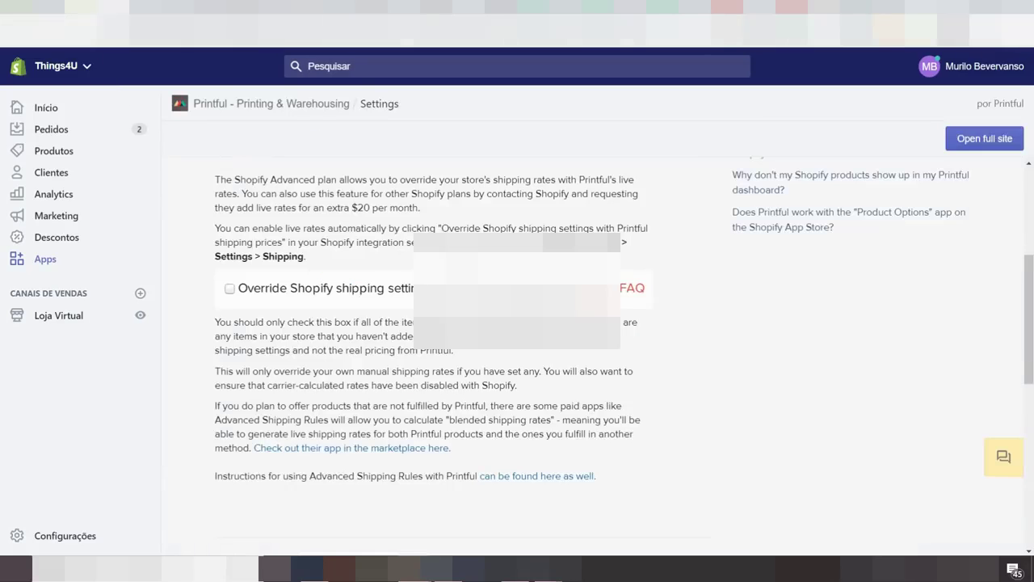
key("ctrl+Tab")
key("ctrl+Tab")
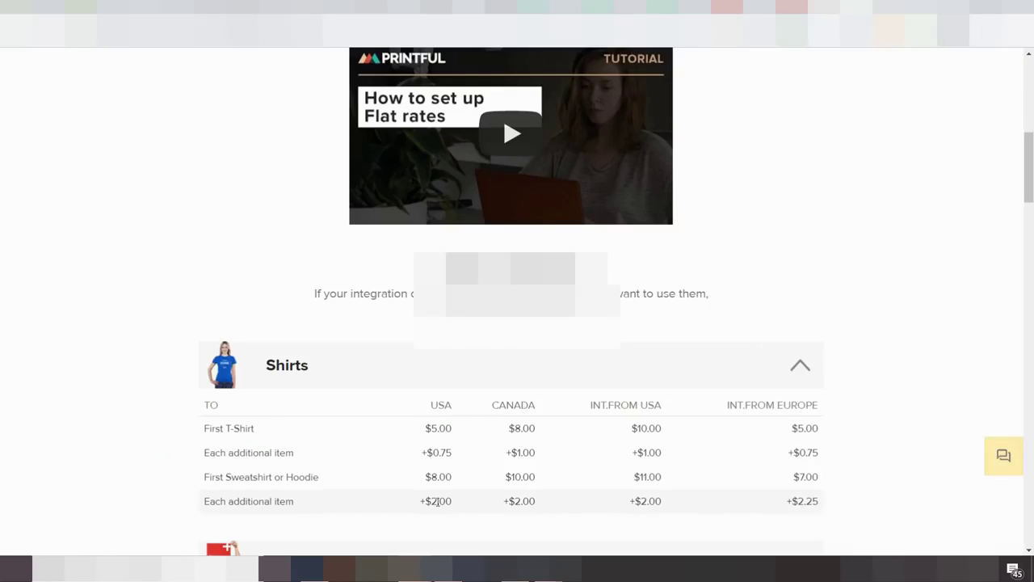
double_click(651, 425)
left_click_drag(630, 452, 668, 450)
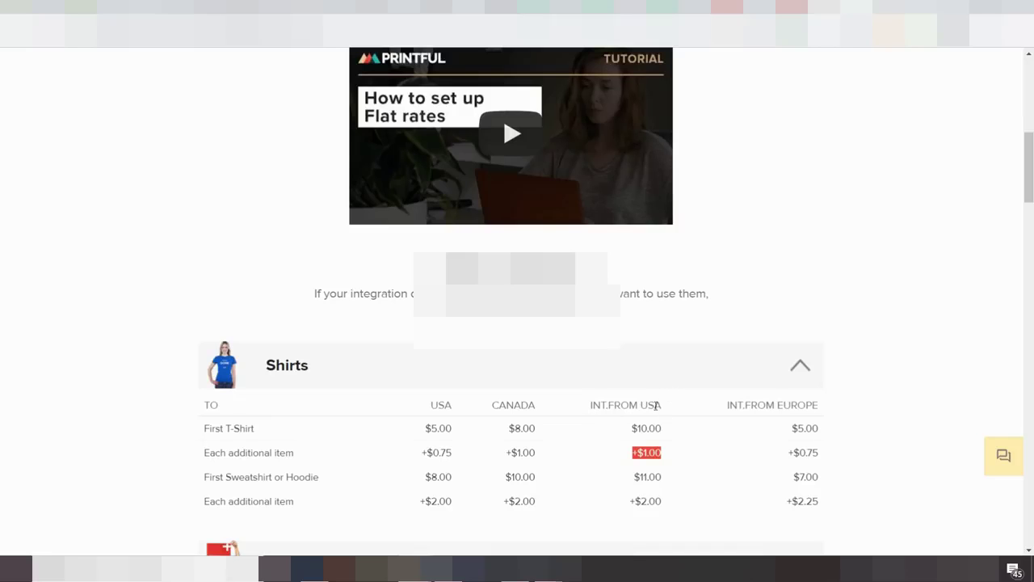
Examine the production times and the flat rates for shirts and posters on the shipping speeds and pricing page.
scroll(663, 426, "up", 1)
scroll(663, 427, "up", 4)
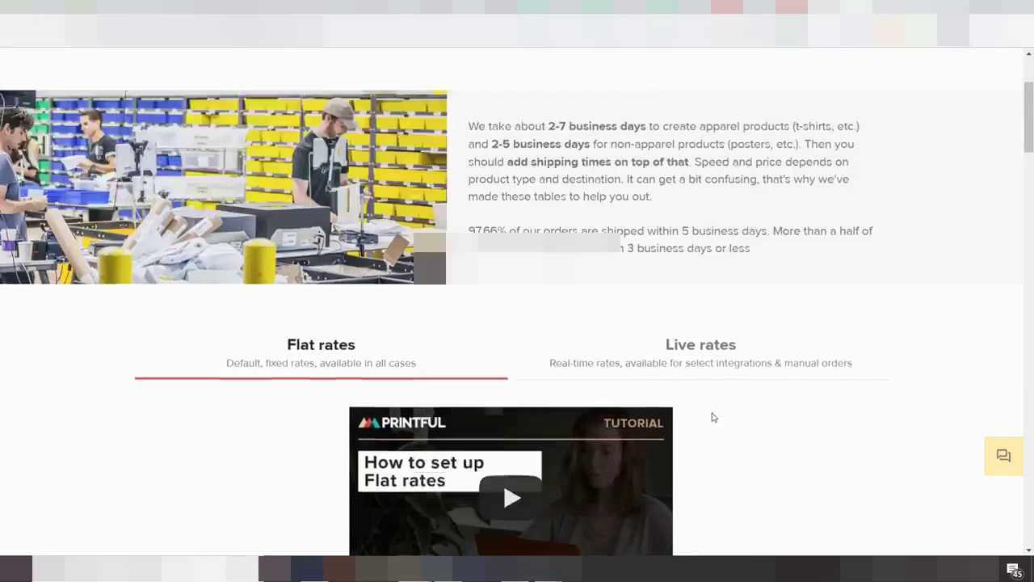
scroll(676, 393, "down", 7)
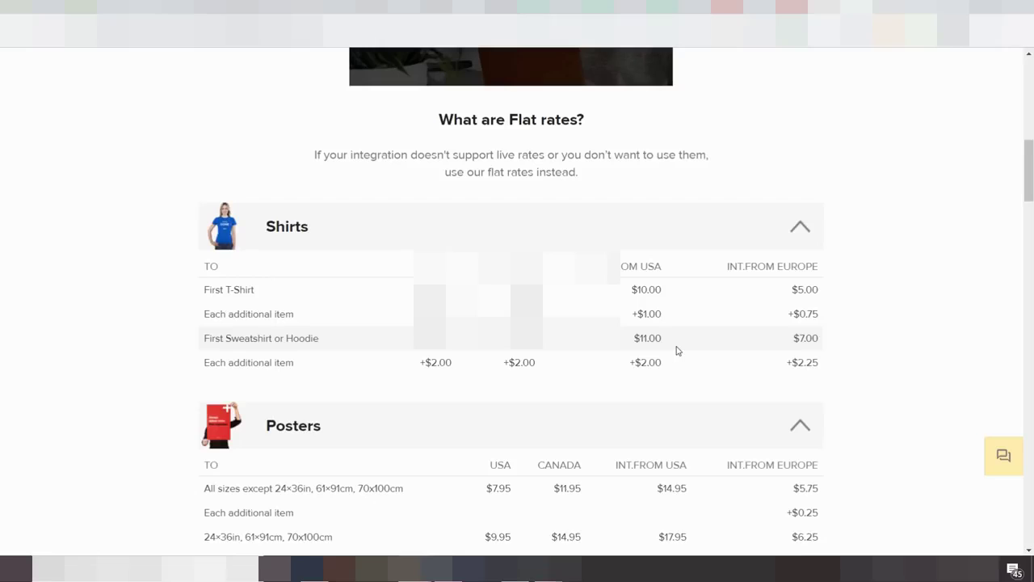
key("Home")
scroll(676, 351, "down", 2)
scroll(676, 350, "up", 2)
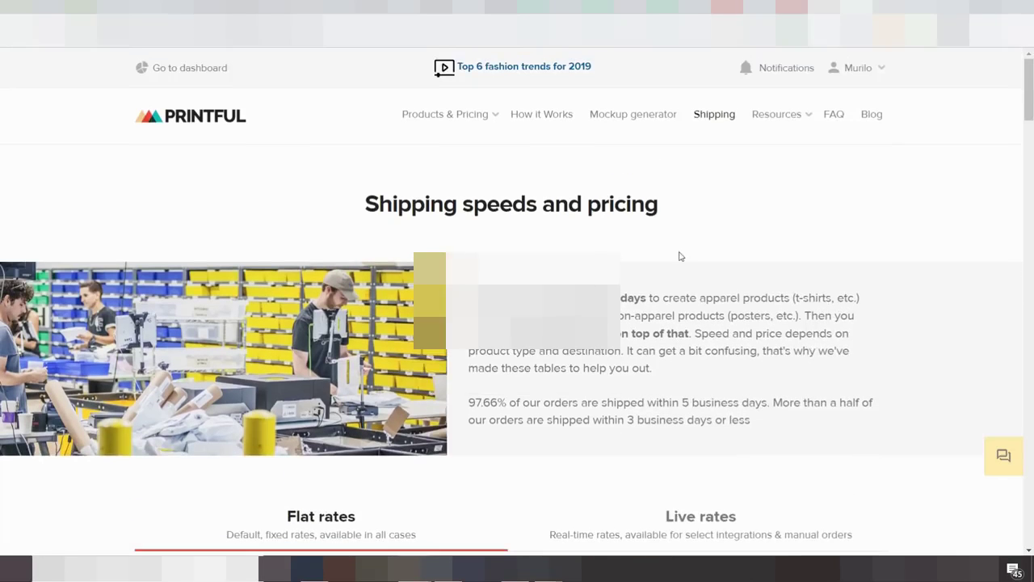